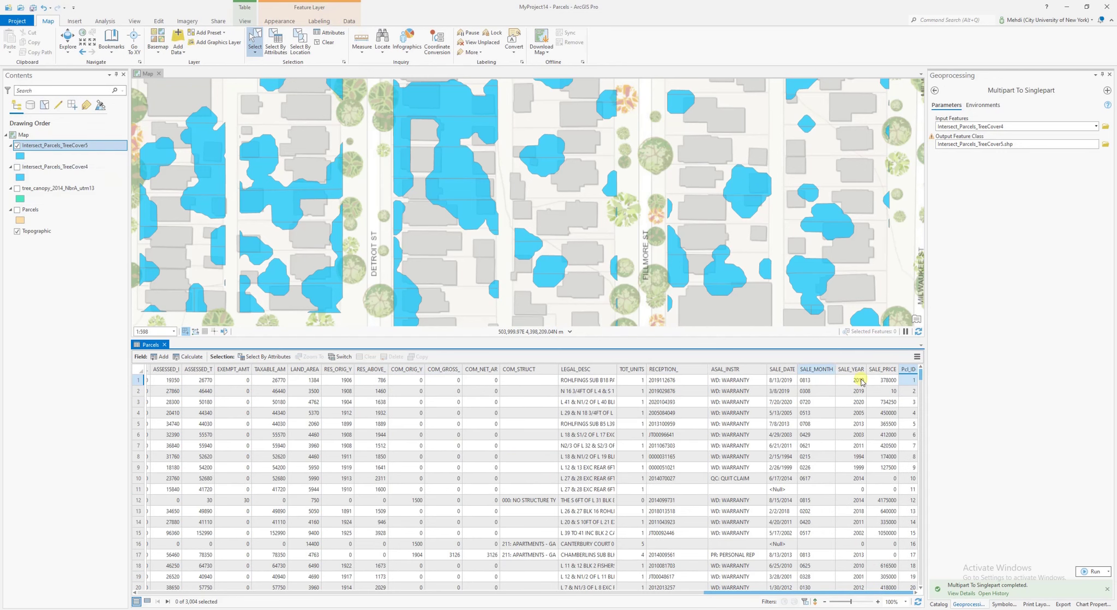
Step: Examine the Pcl_ID values down to the last record of the Parcels attribute table and close the table
scroll(904, 419, "down", 2)
scroll(904, 419, "up", 2)
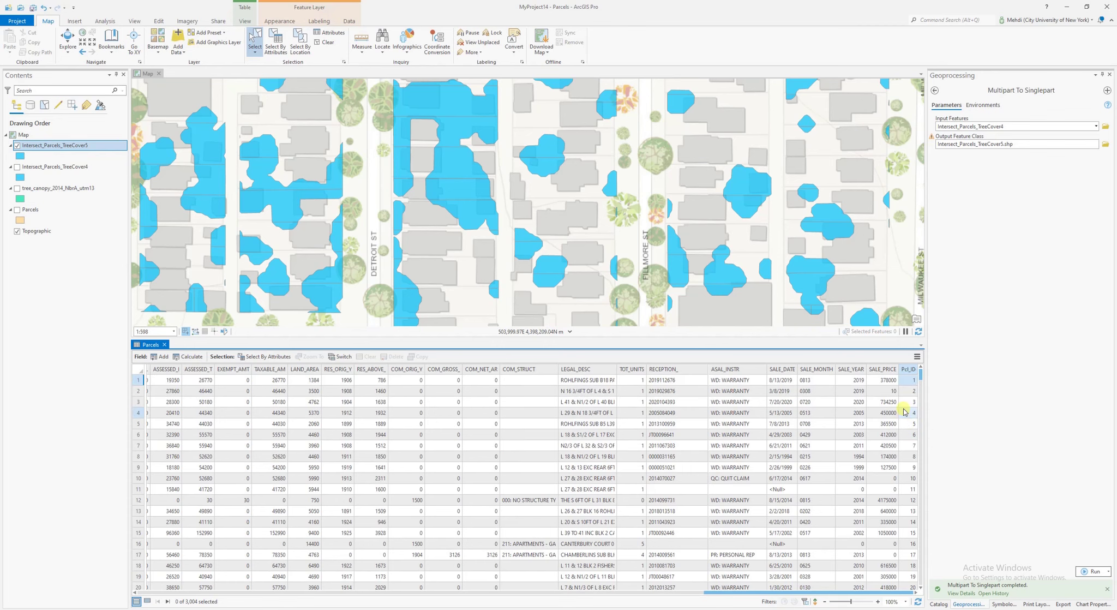
left_click_drag(923, 380, 924, 590)
left_click(863, 392)
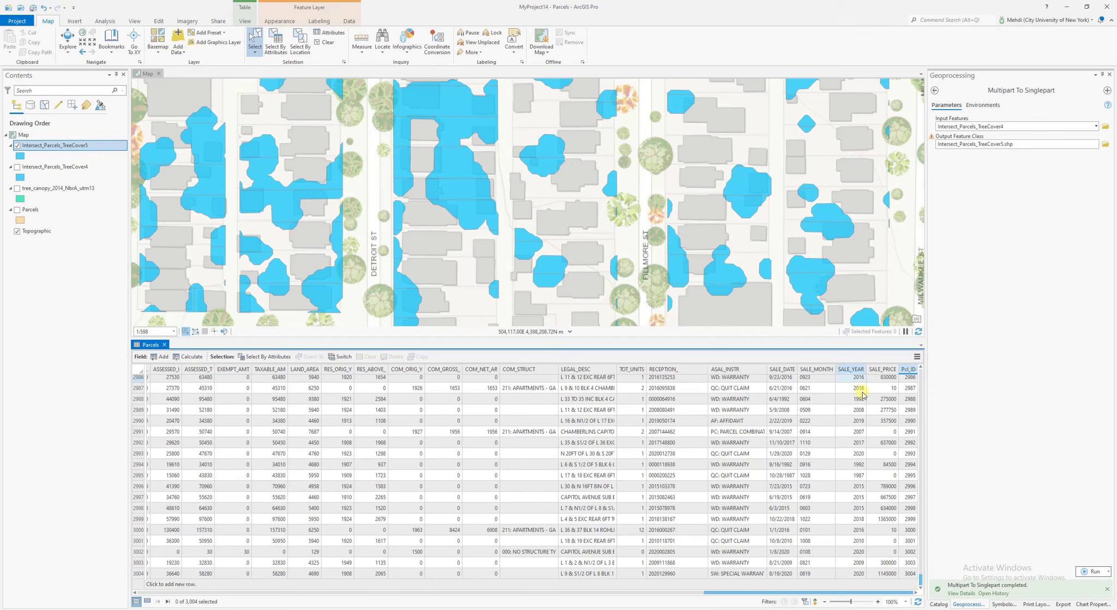
left_click(907, 369)
left_click(898, 377)
left_click_drag(897, 369, 898, 375)
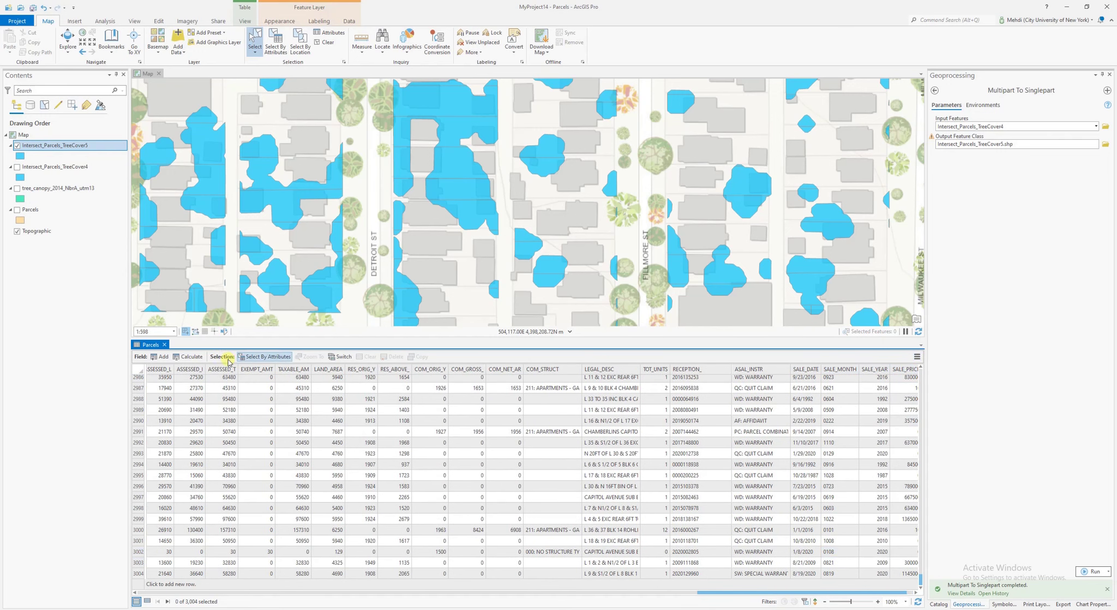
left_click(164, 344)
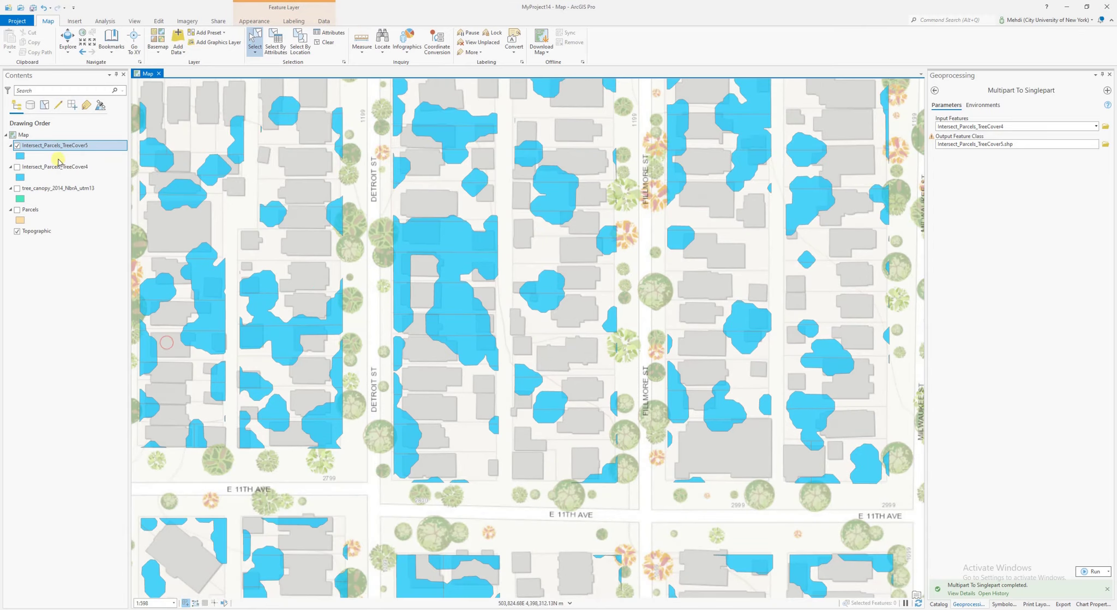
Step: Open the attribute table of Intersect_Parcels_TreeCover5 and sort its records by Pcl_ID in ascending order
right_click(68, 147)
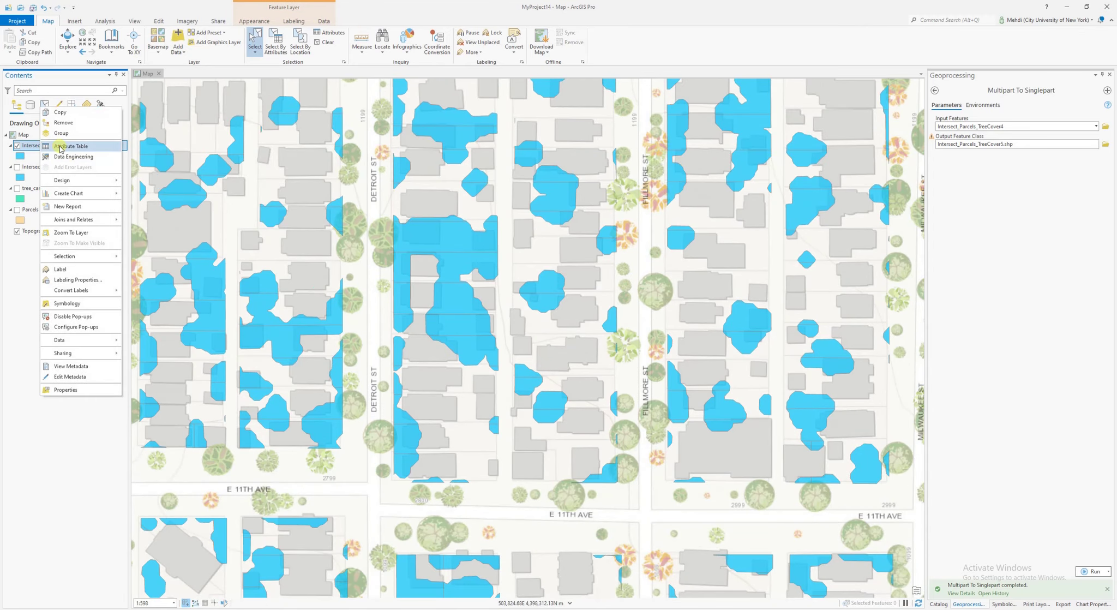
left_click(61, 146)
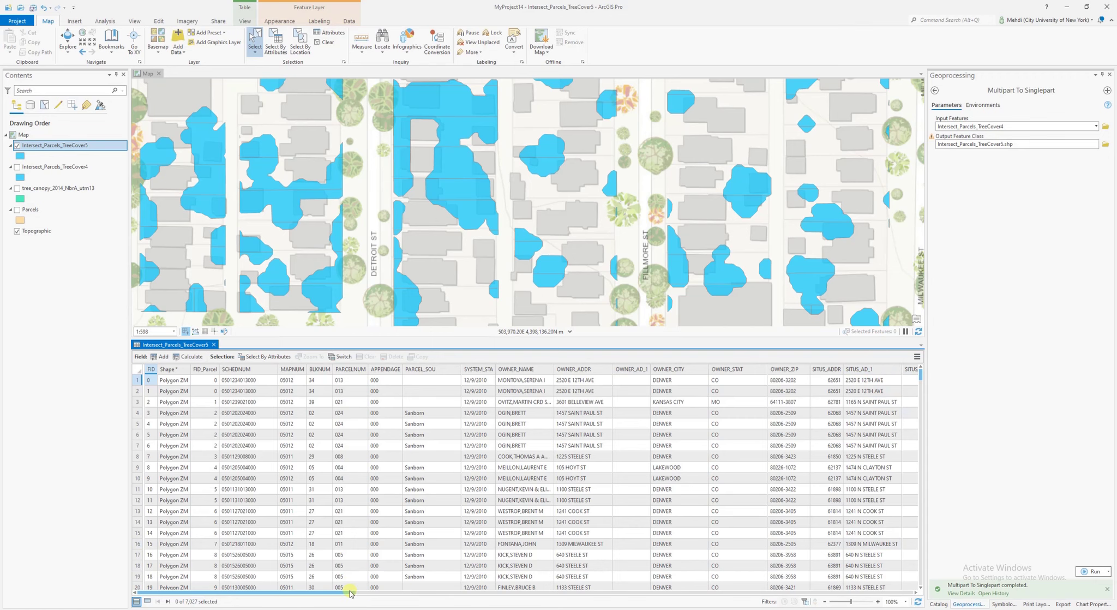
left_click_drag(349, 592, 843, 593)
left_click_drag(923, 604, 934, 600)
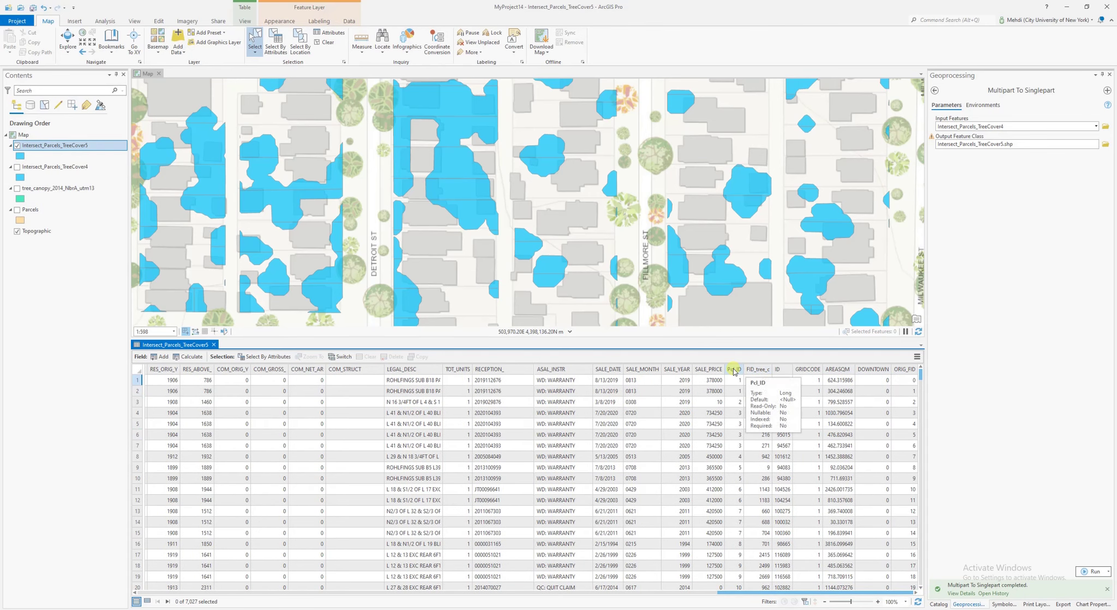
right_click(732, 370)
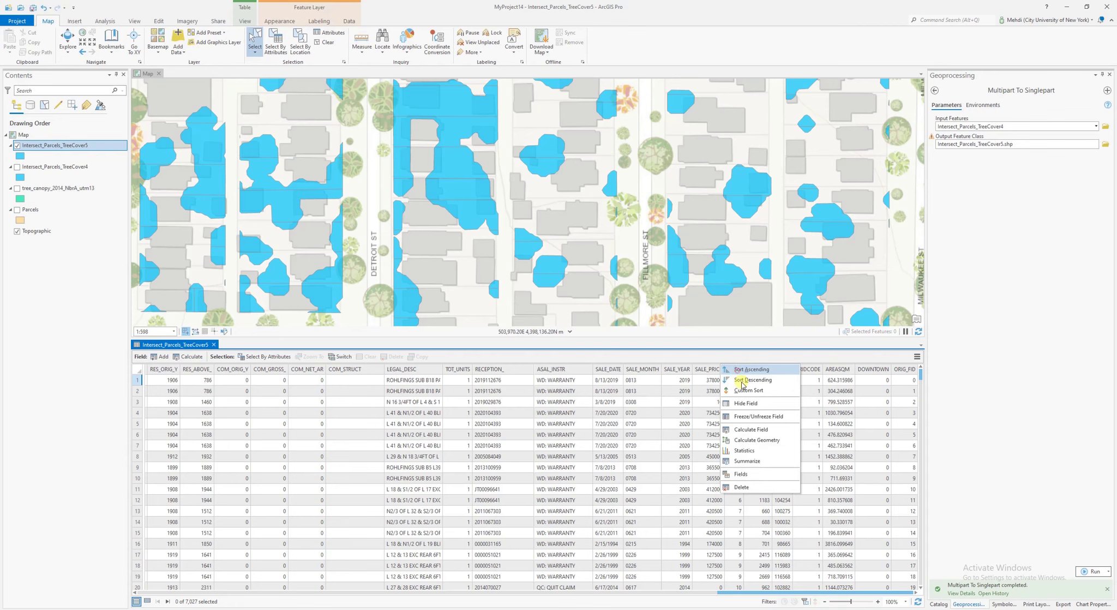
left_click(739, 369)
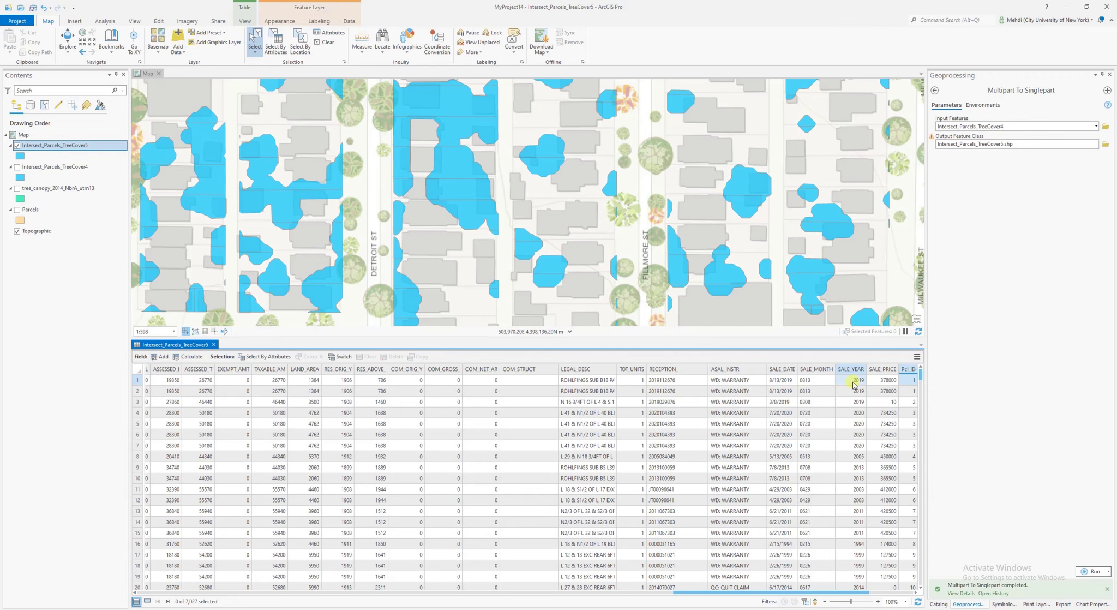
Step: Examine the Pcl_ID column alongside the tree canopy fields, checking the records that share Pcl_ID 3
left_click(916, 591)
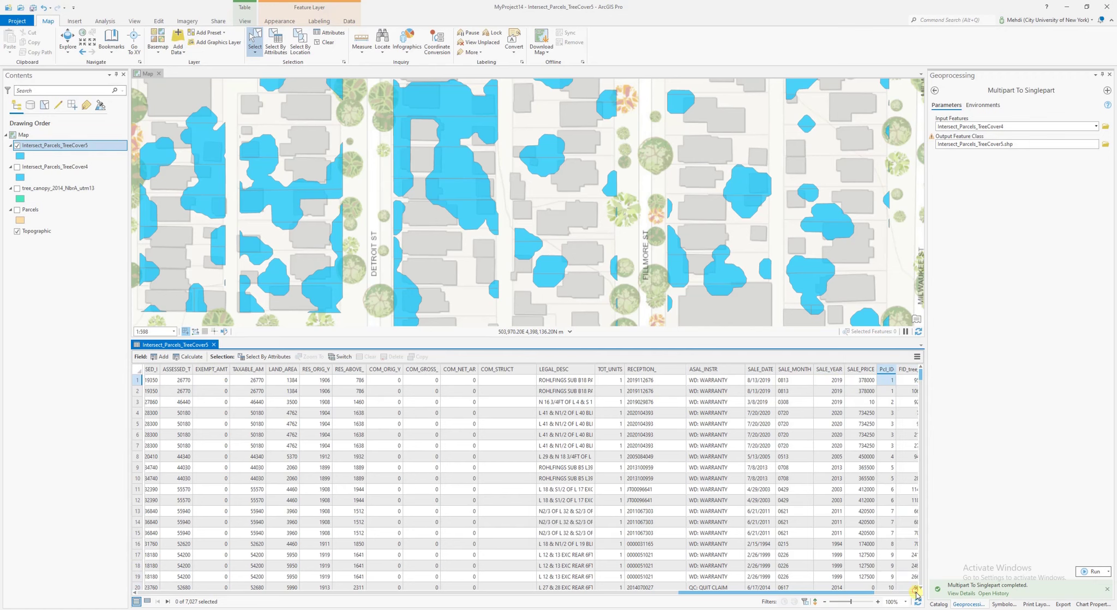
left_click(915, 592)
left_click(915, 592)
left_click(915, 592)
left_click(915, 592)
left_click(916, 592)
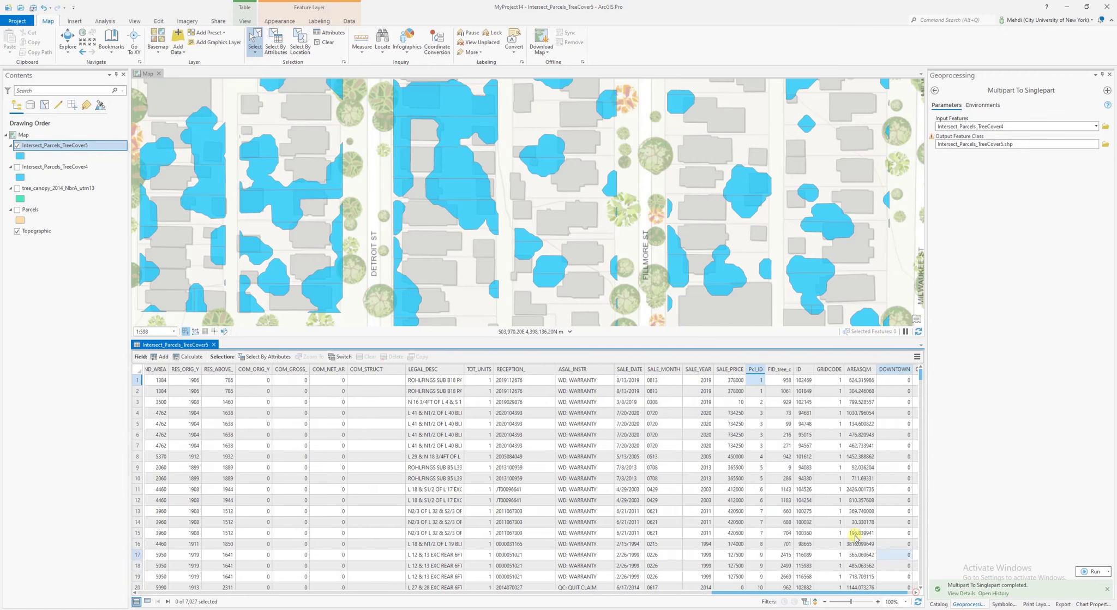
left_click(754, 413)
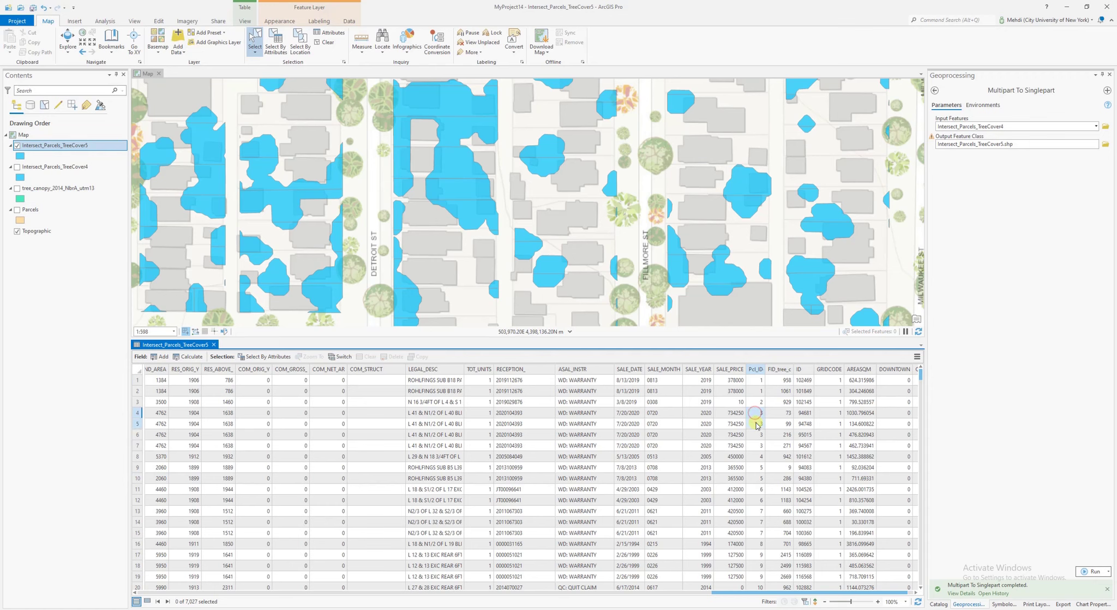
left_click(755, 424)
left_click(755, 434)
left_click(755, 444)
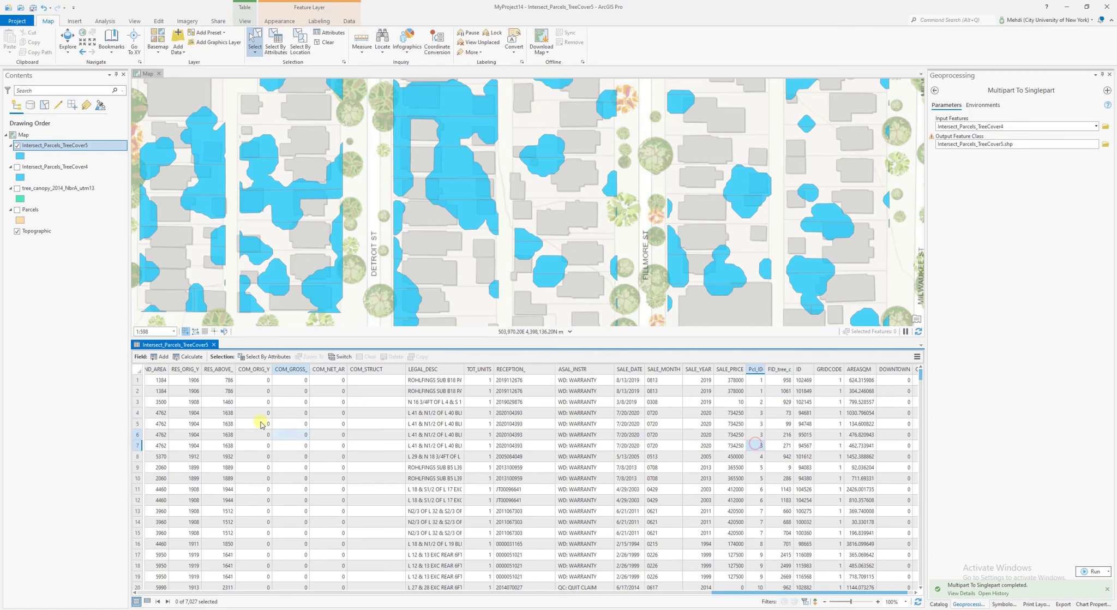
Step: Select the four records with Pcl_ID 3 and zoom the map to show them with their surroundings
left_click_drag(138, 401, 138, 413)
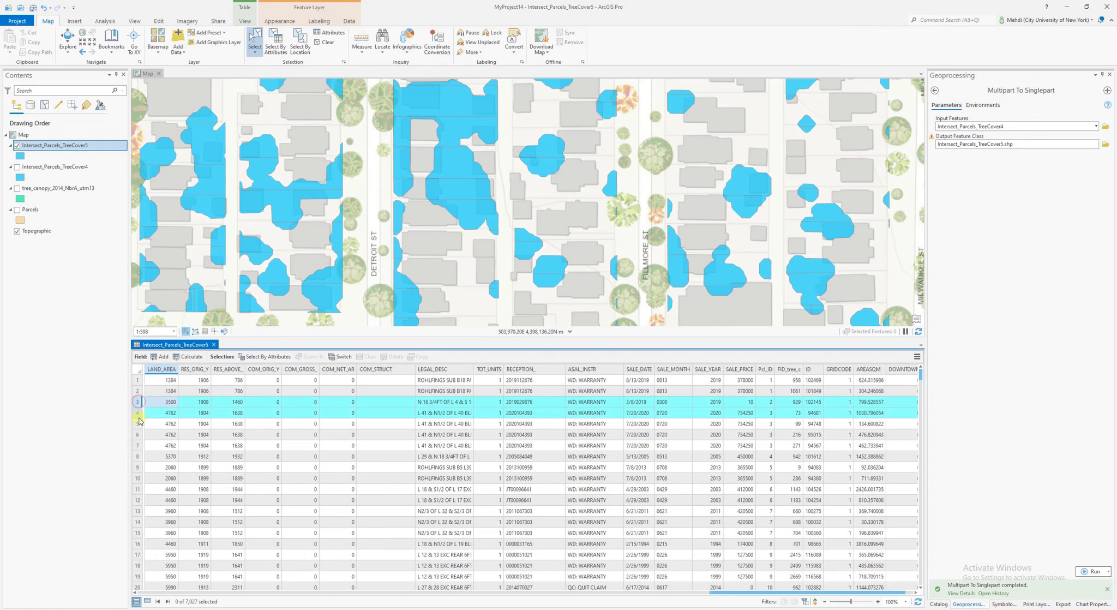
left_click(137, 414)
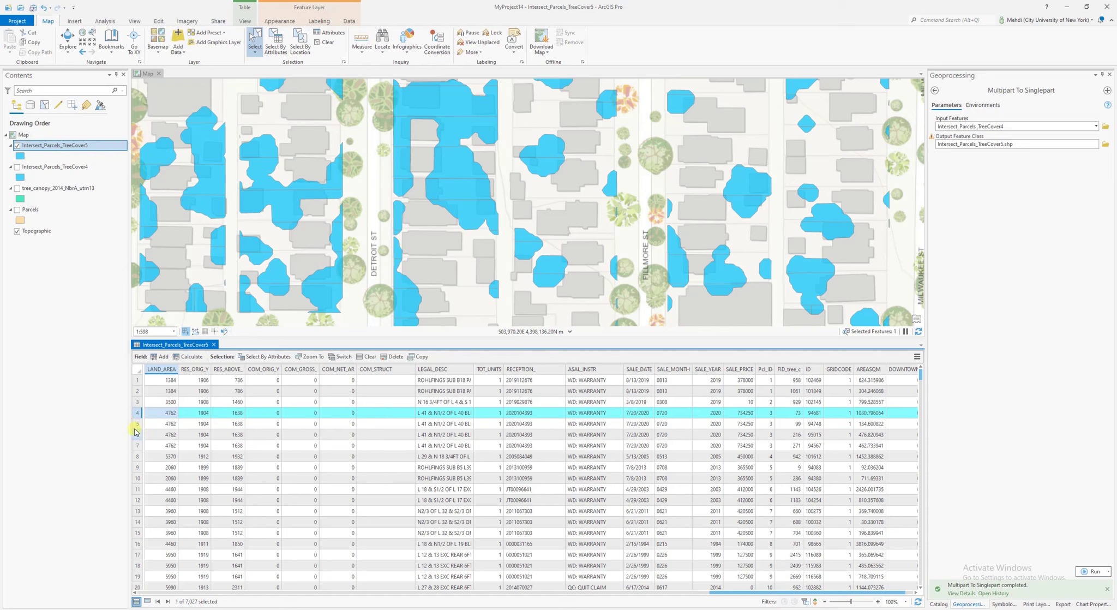
left_click_drag(137, 413, 136, 446)
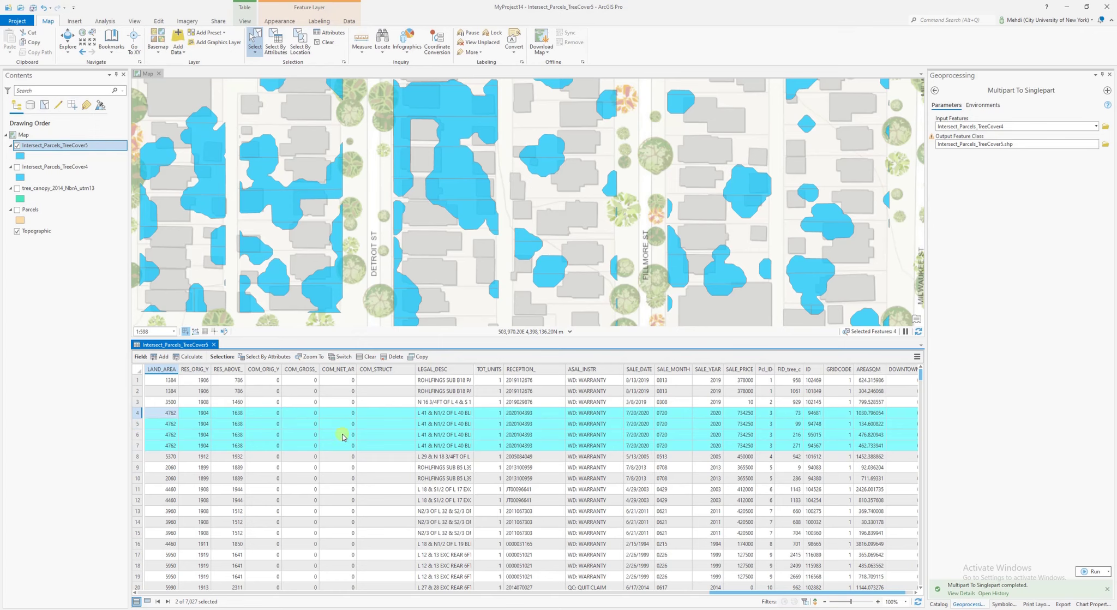
left_click(310, 356)
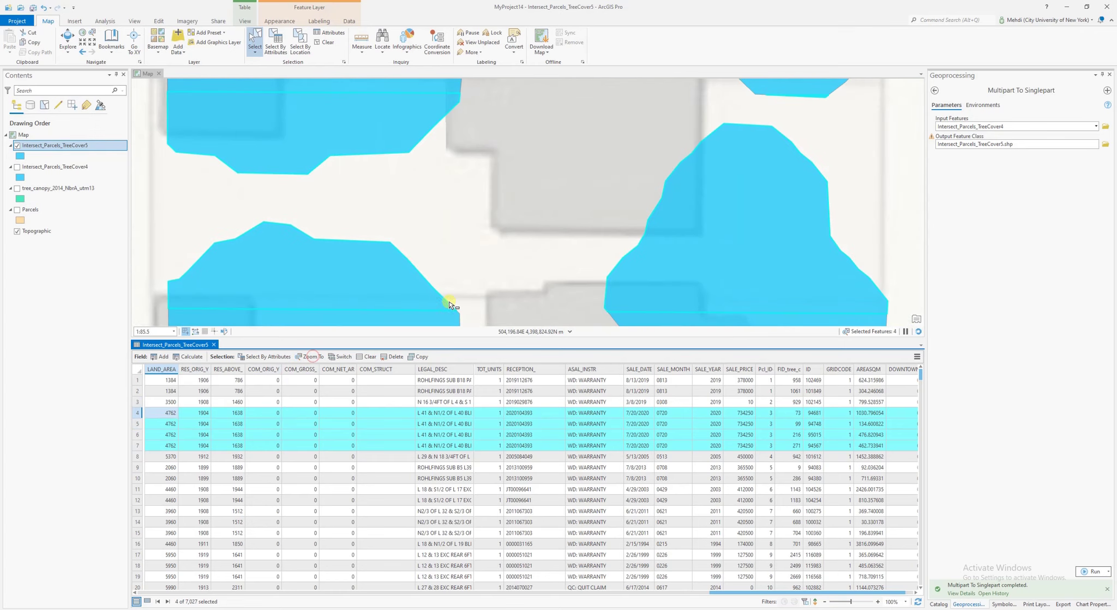
scroll(457, 279, "down", 3)
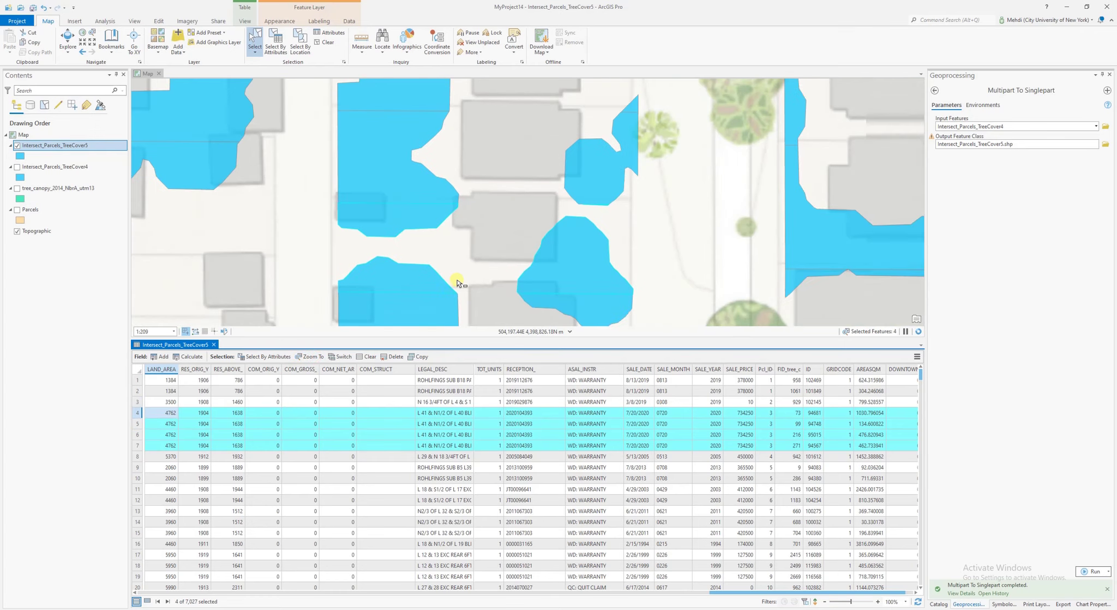
Step: Change the Intersect_Parcels_TreeCover5 fill to light orange and briefly display the Parcels layer to compare the boundaries
right_click(19, 156)
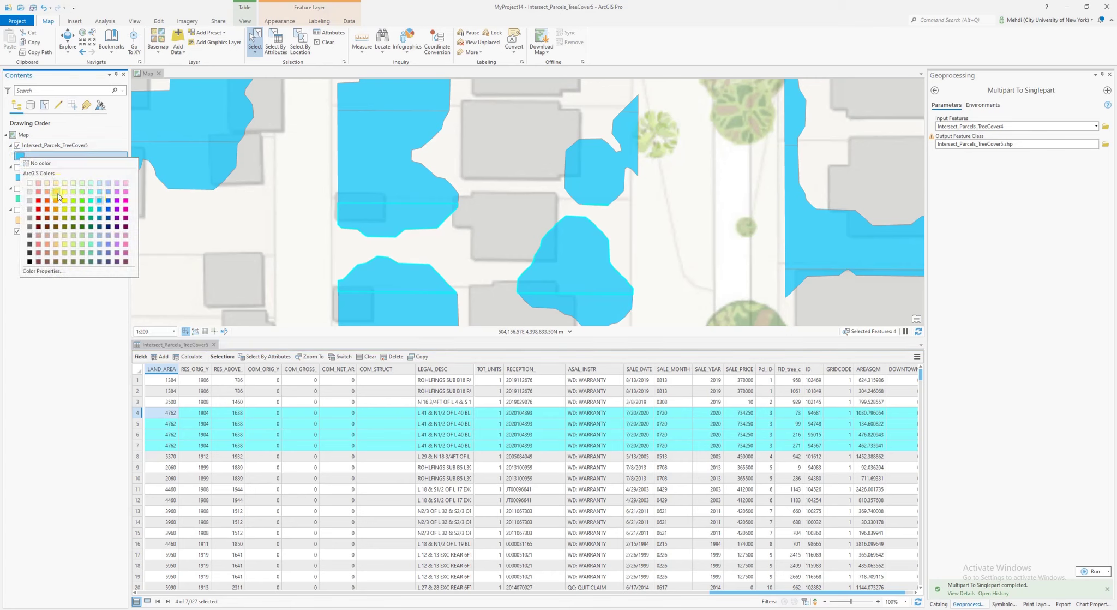
left_click(56, 192)
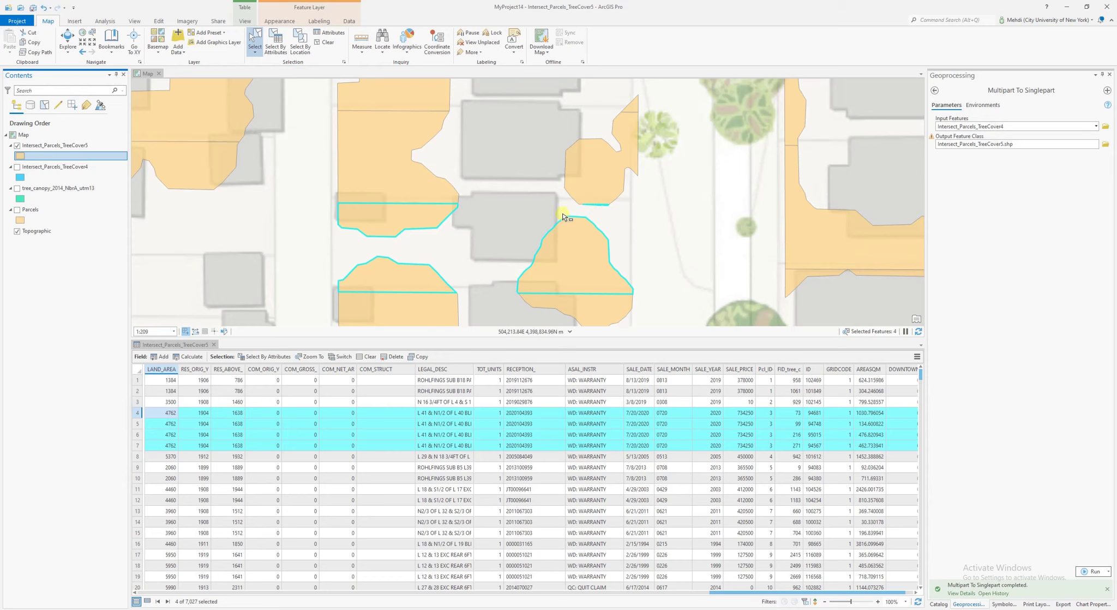
left_click(17, 209)
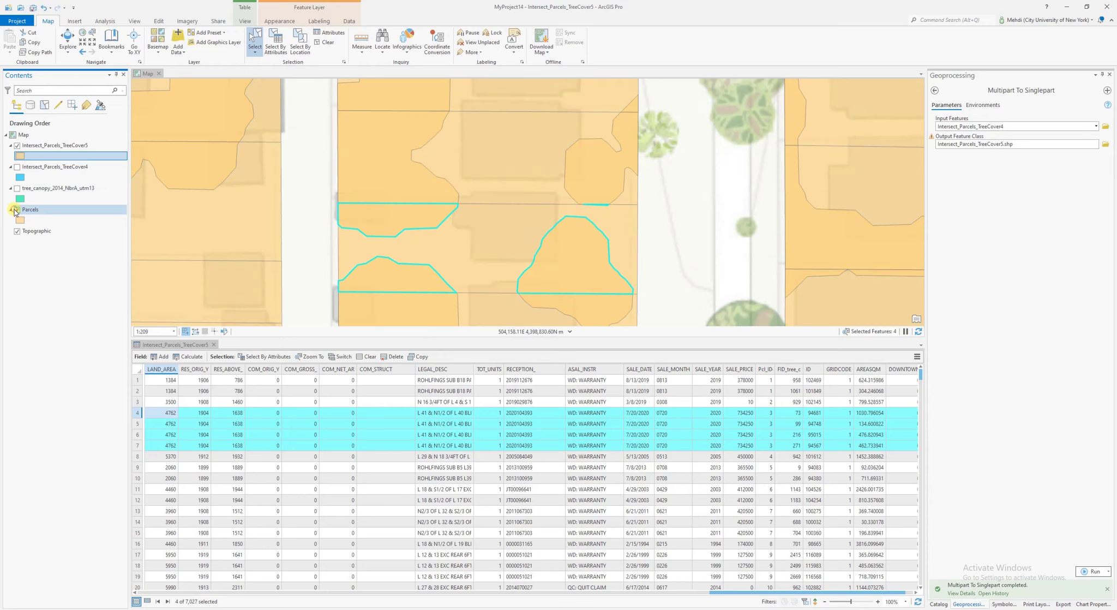
left_click(17, 210)
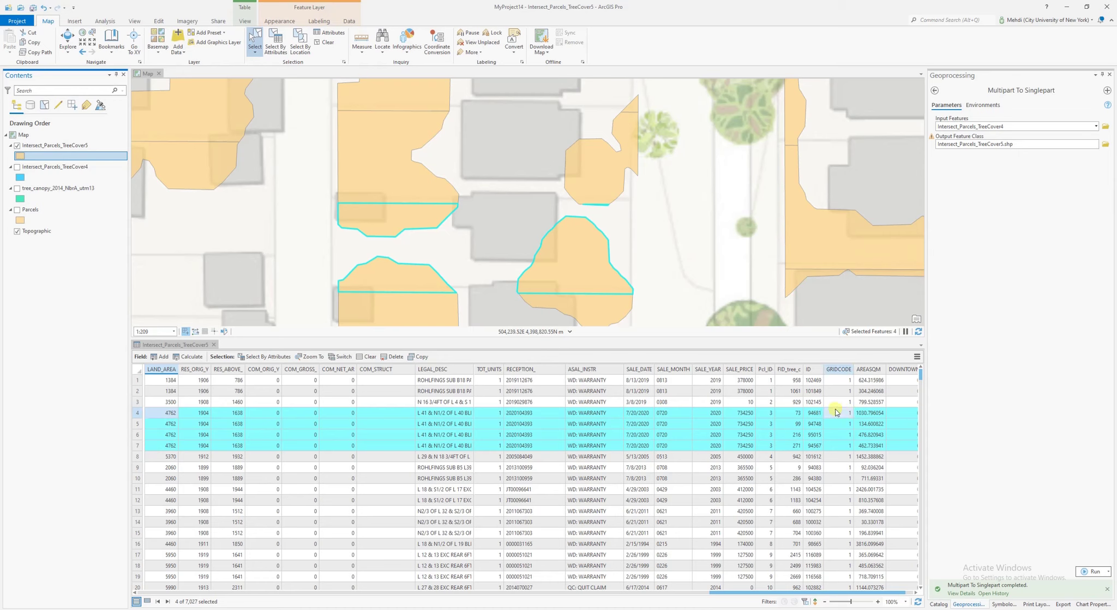
Step: Clear the selection and calculate the AREASQM field of Intersect_Parcels_TreeCover5 as Area in square meters
left_click(325, 42)
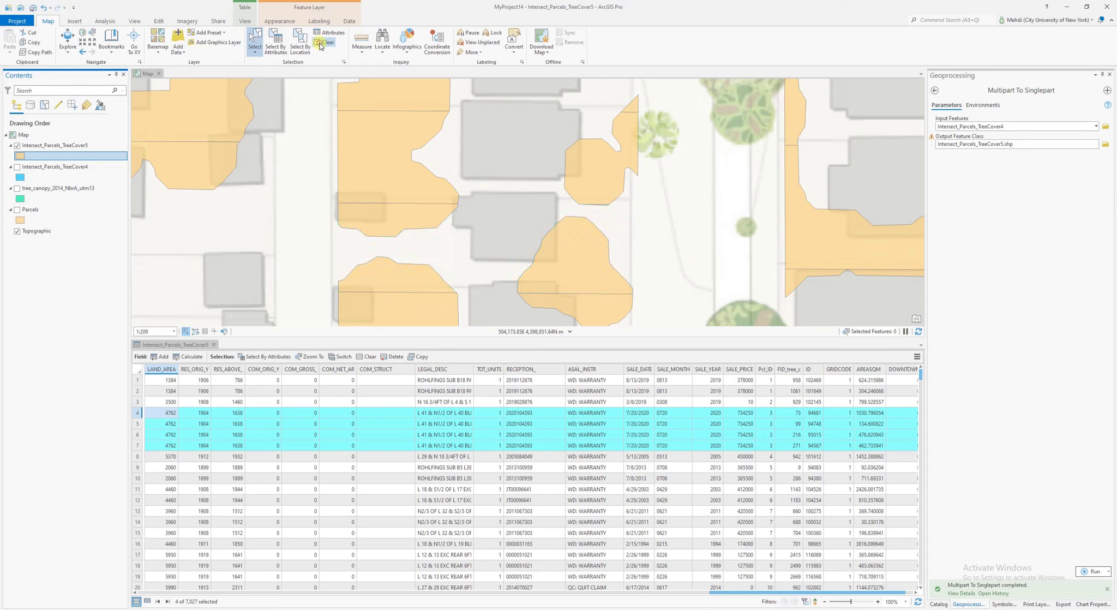
right_click(861, 372)
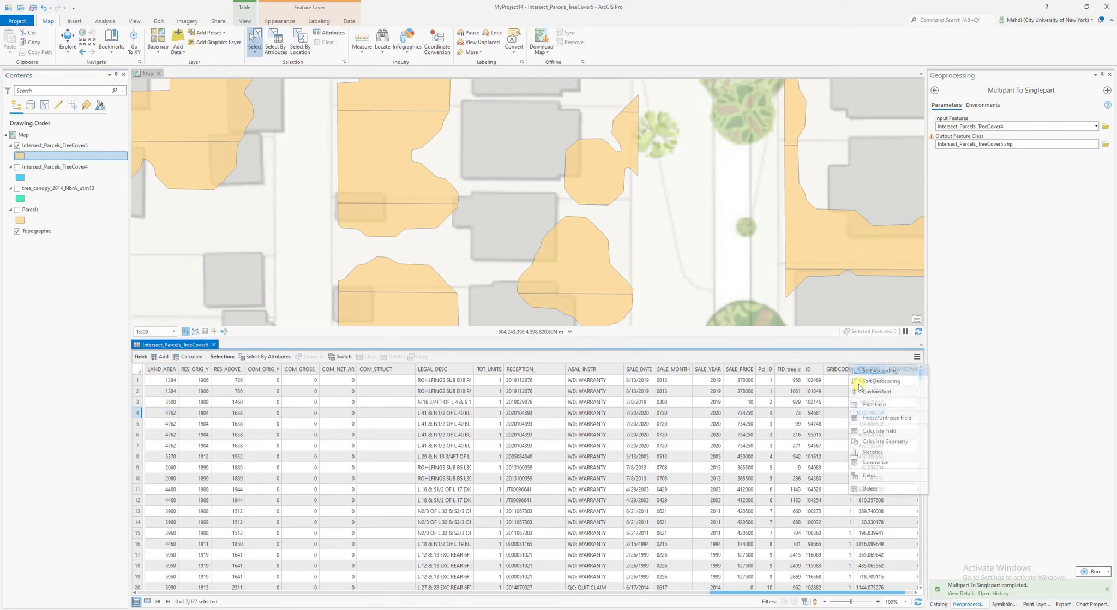
left_click(879, 441)
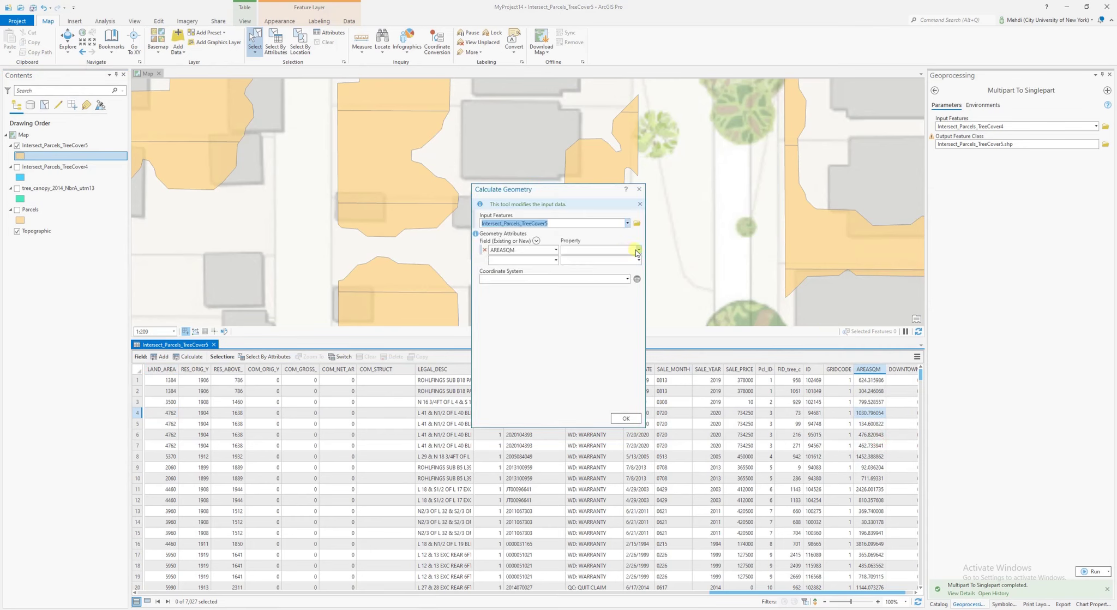
left_click(636, 250)
left_click(599, 260)
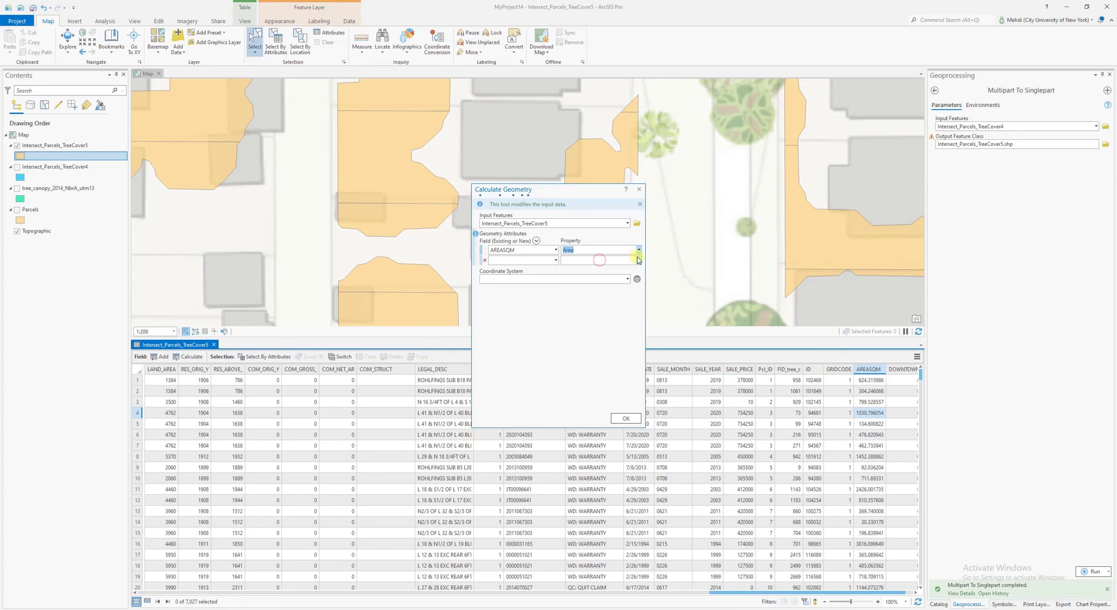
left_click(638, 279)
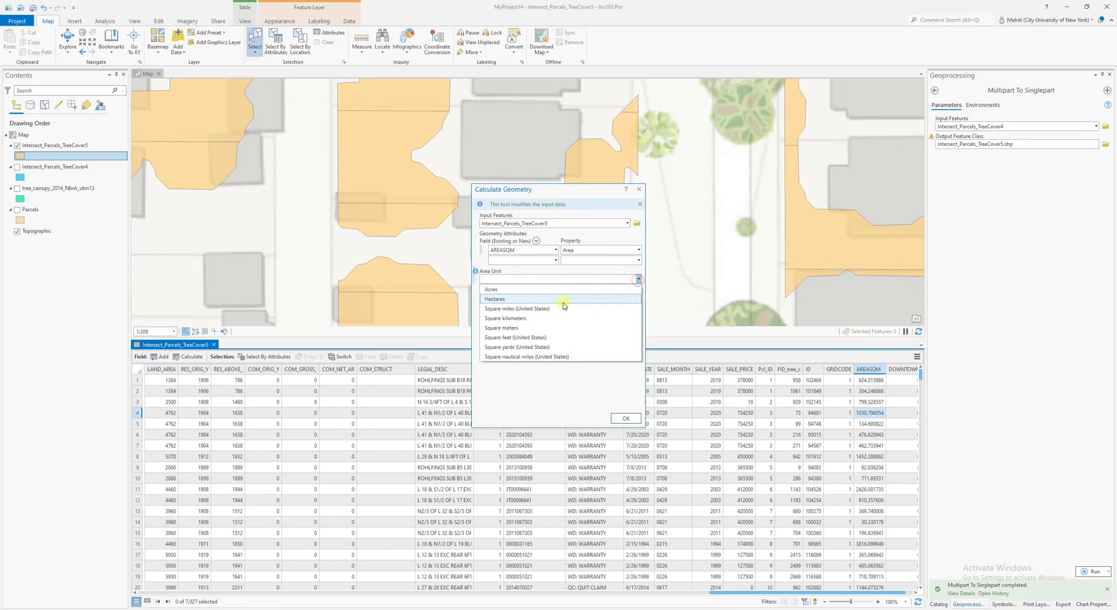
left_click(561, 327)
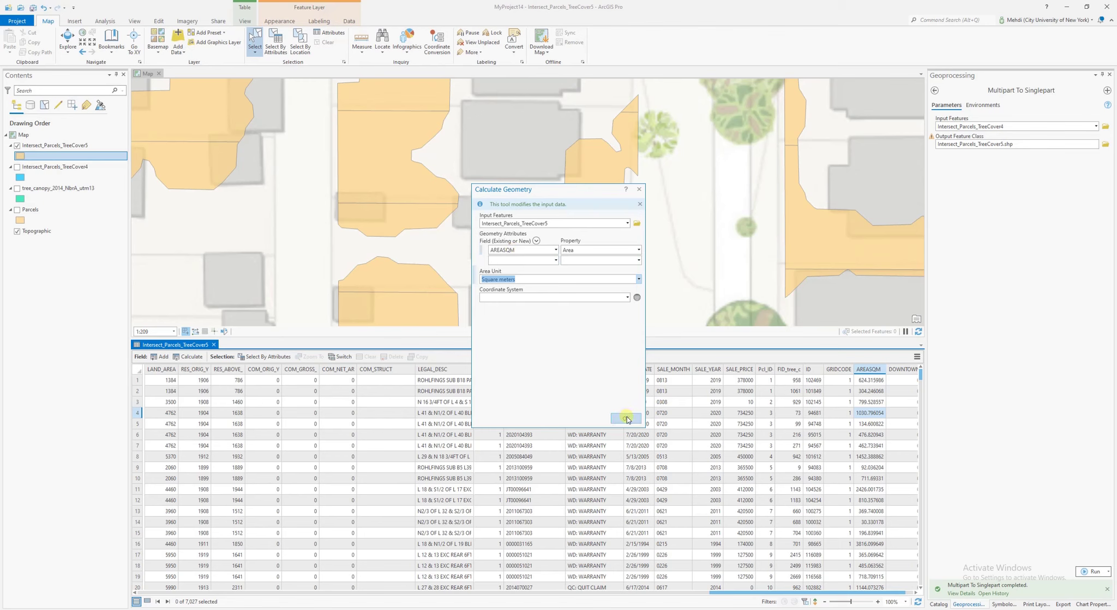
left_click(626, 418)
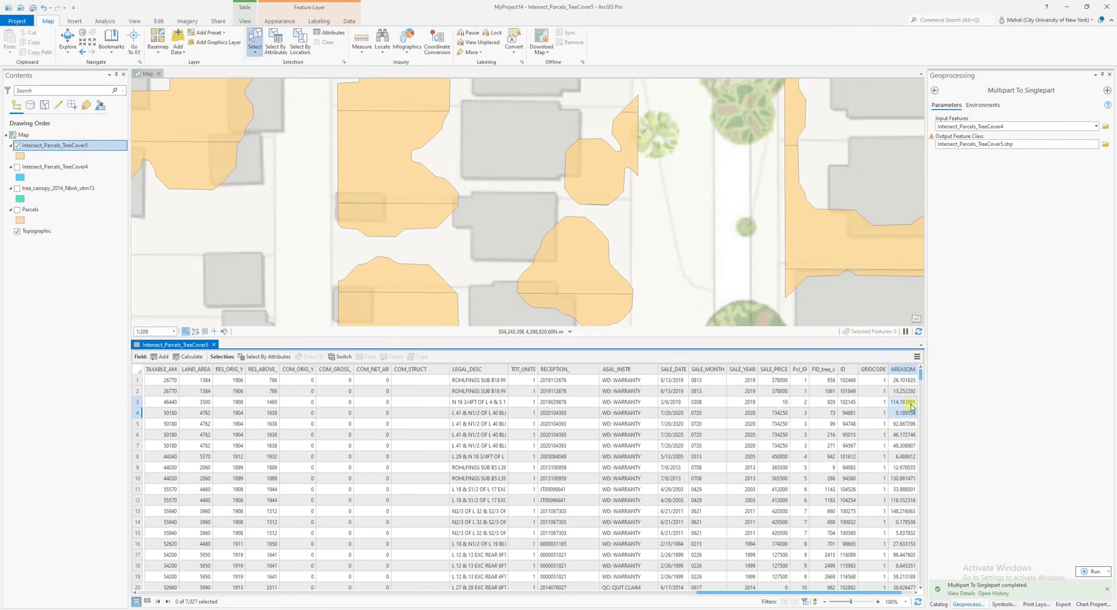
Step: Select the Pcl_ID 3 records to review their AREASQM values, check the Pcl_ID 6 records, and clear the selection
left_click(804, 413)
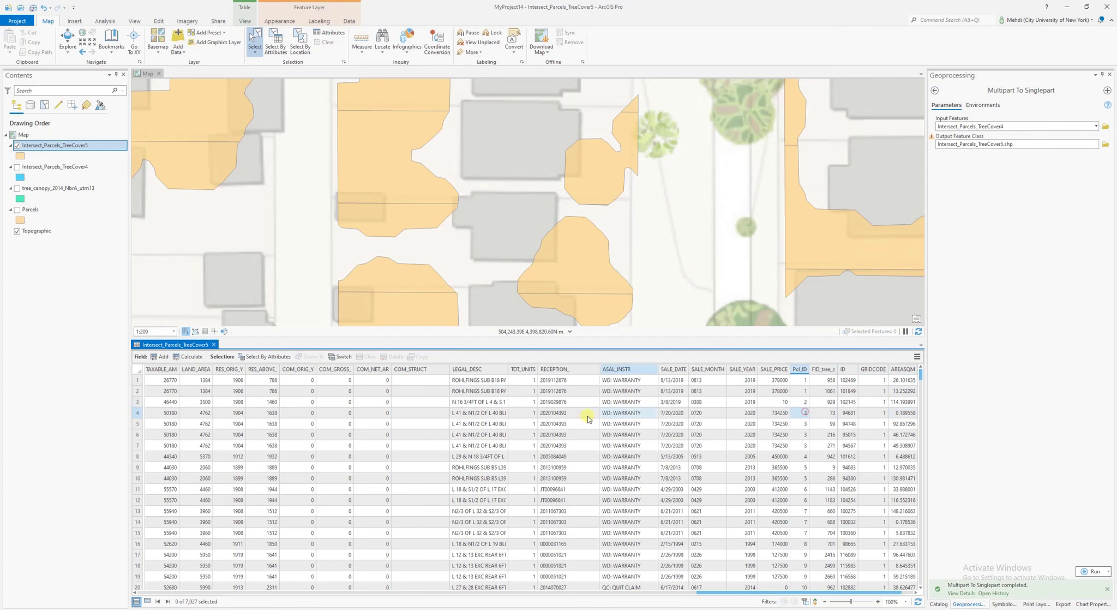
left_click_drag(137, 413, 137, 446)
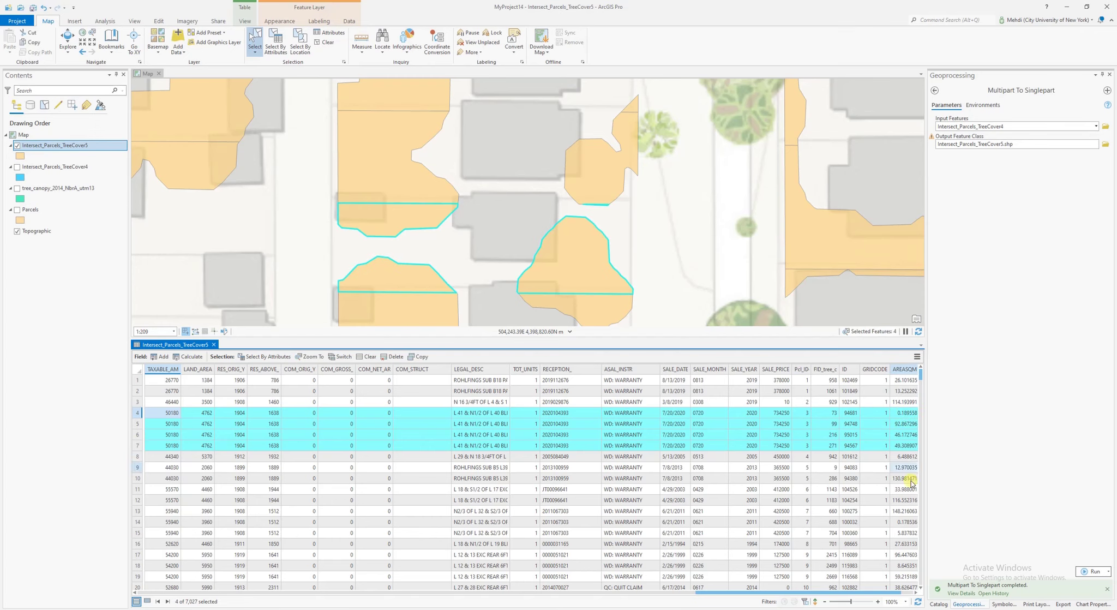
left_click_drag(890, 593, 912, 594)
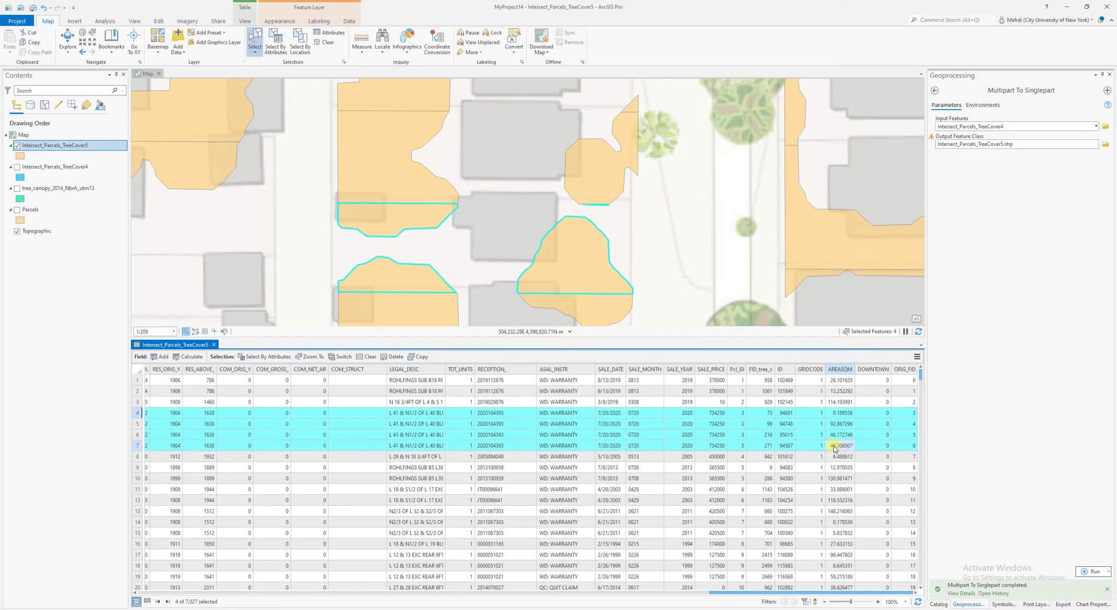
left_click(818, 424)
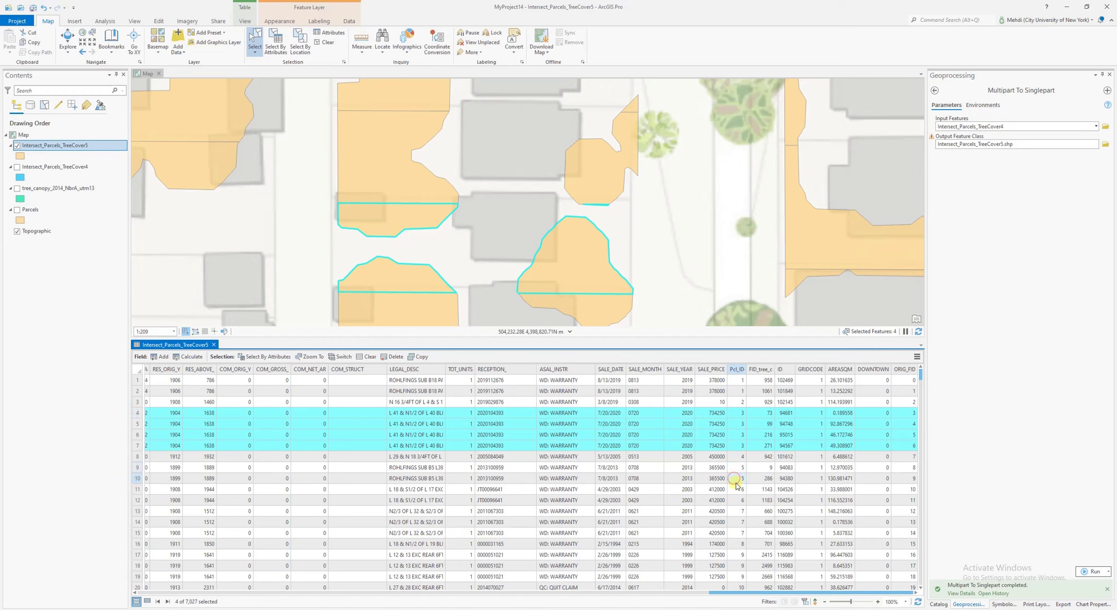
left_click(736, 488)
left_click(737, 500)
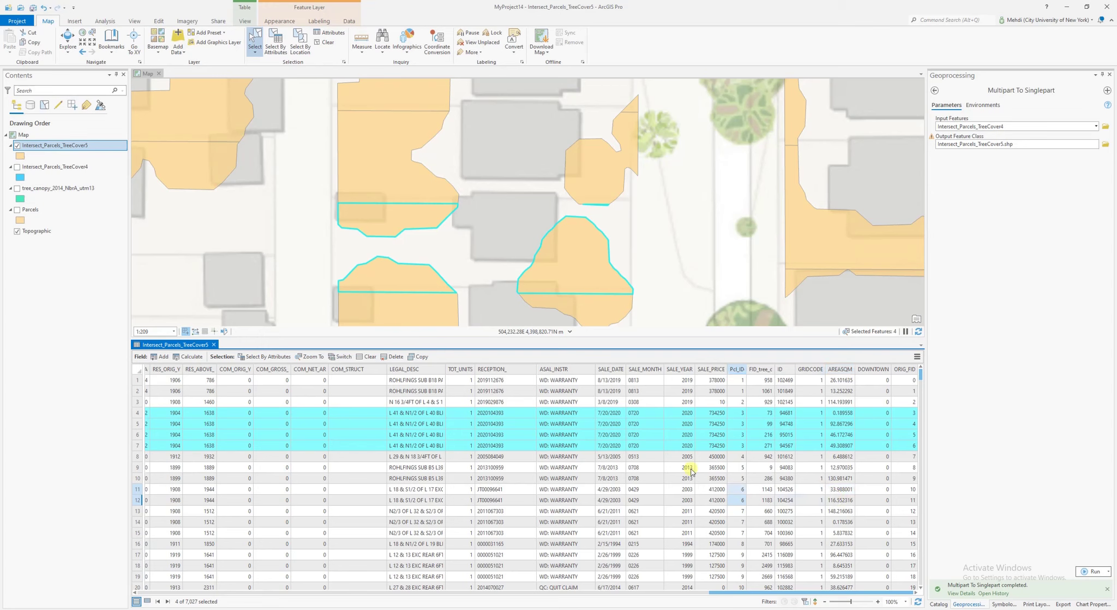
left_click(325, 42)
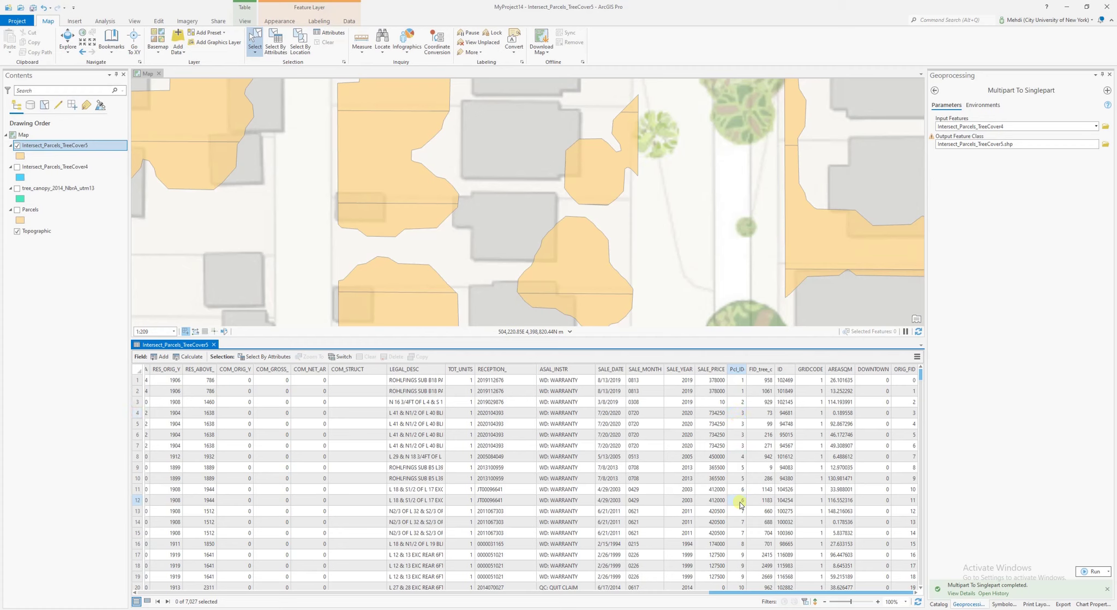
Step: Start summarizing Intersect_Parcels_TreeCover5 by Pcl_ID and name the output table Summarize2.dbf in the Temp folder
right_click(736, 371)
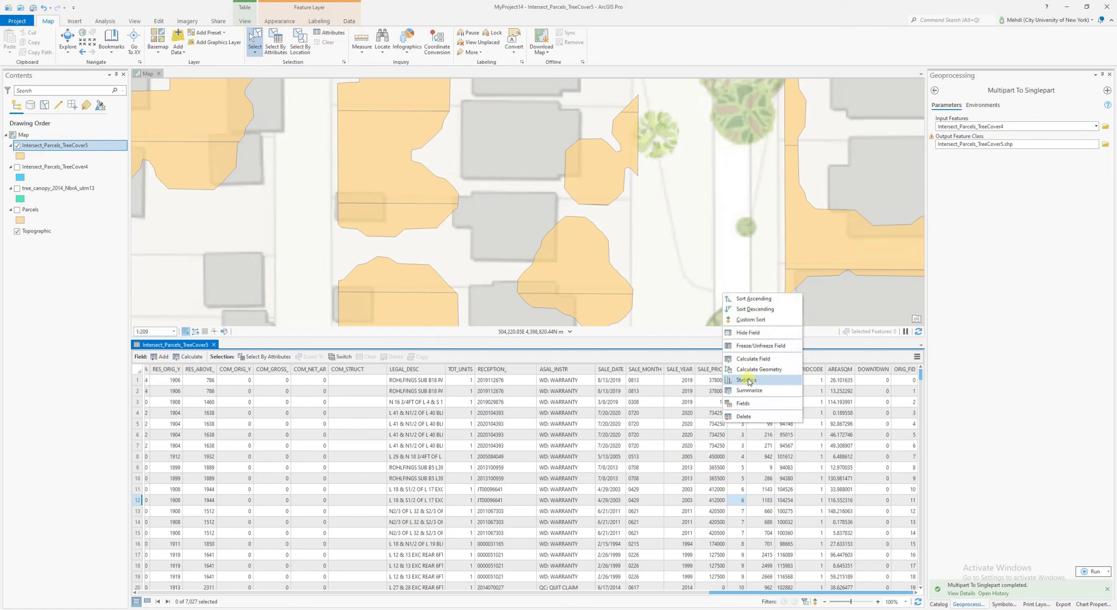
left_click(750, 391)
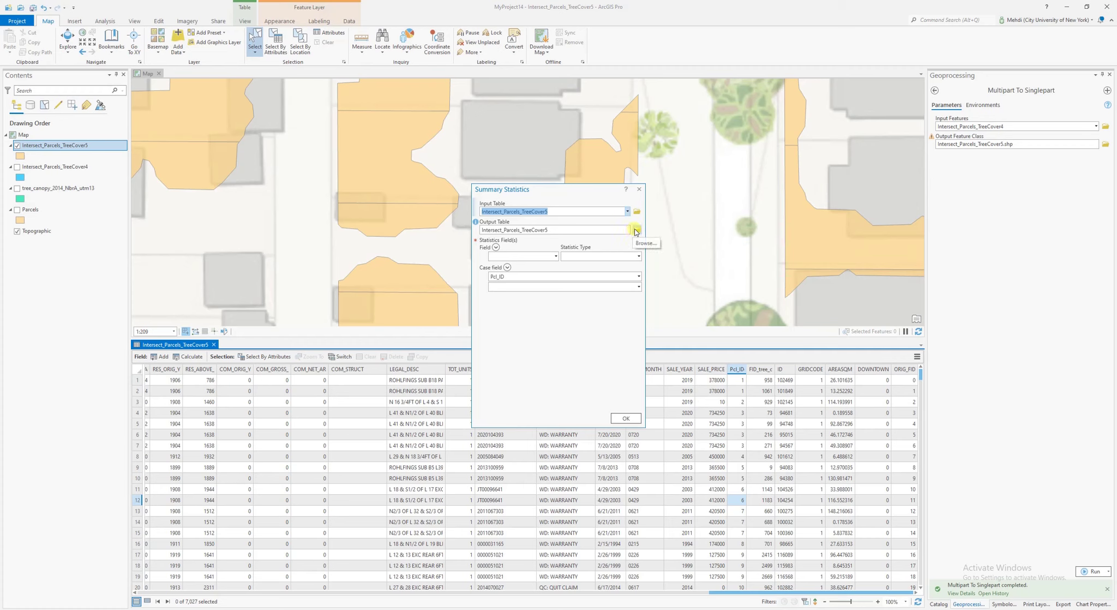
left_click(636, 229)
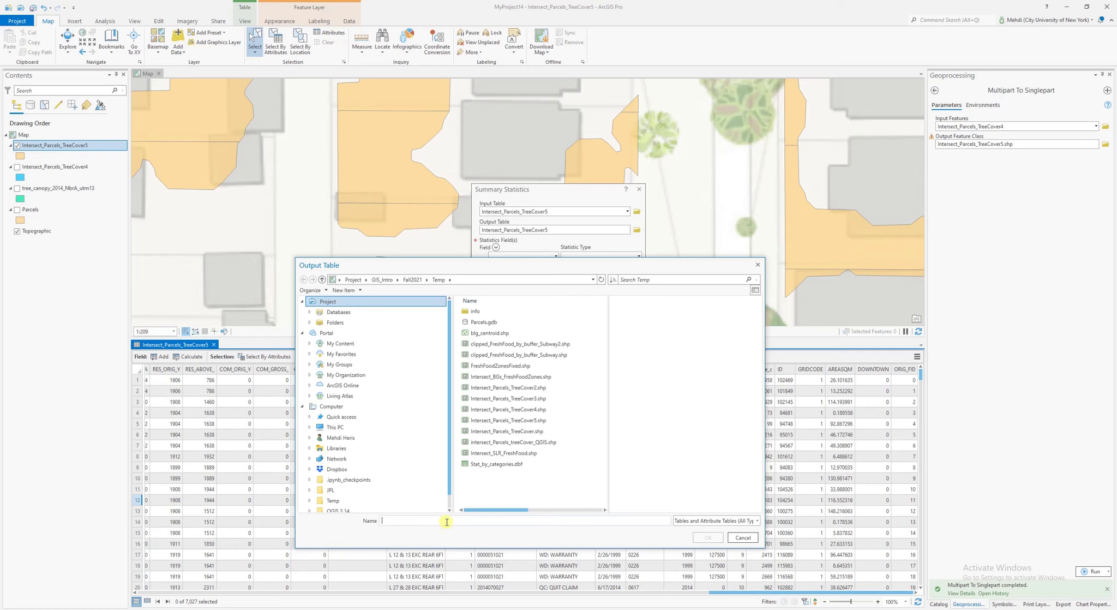
left_click(482, 464)
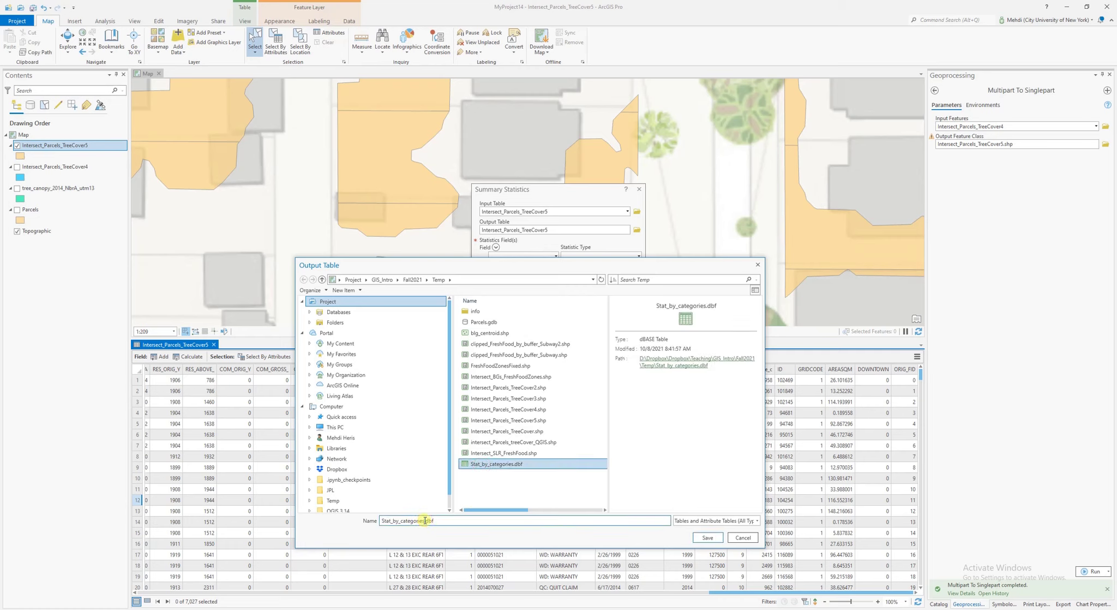
left_click_drag(425, 521, 376, 522)
type("Summarize2")
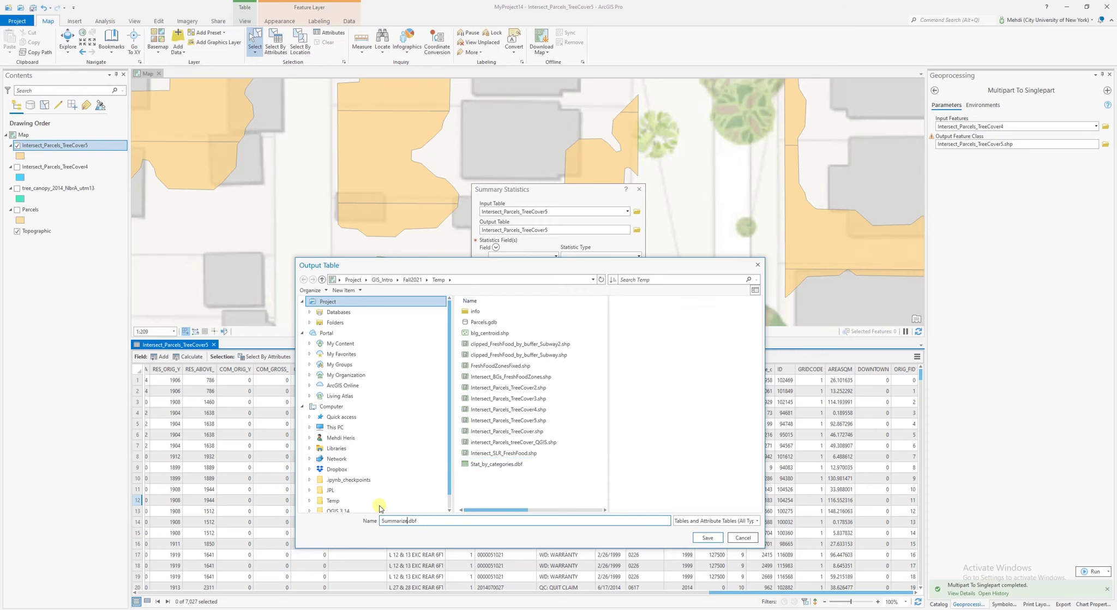
key("Return")
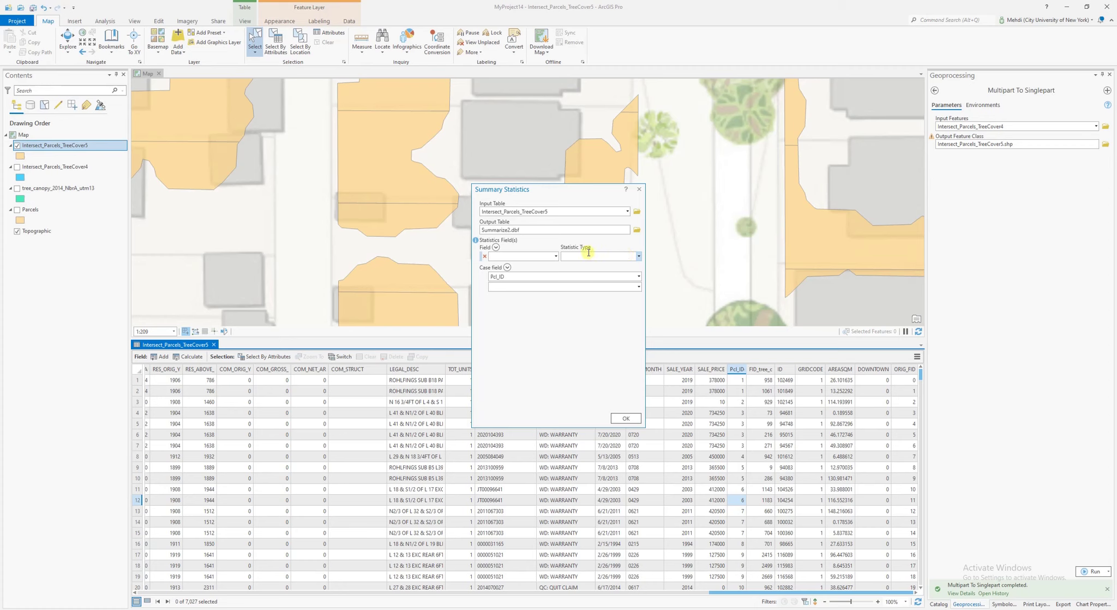
Step: Keep Pcl_ID as the case field, add AREASQM with the Sum statistic, and run the summary
left_click(639, 276)
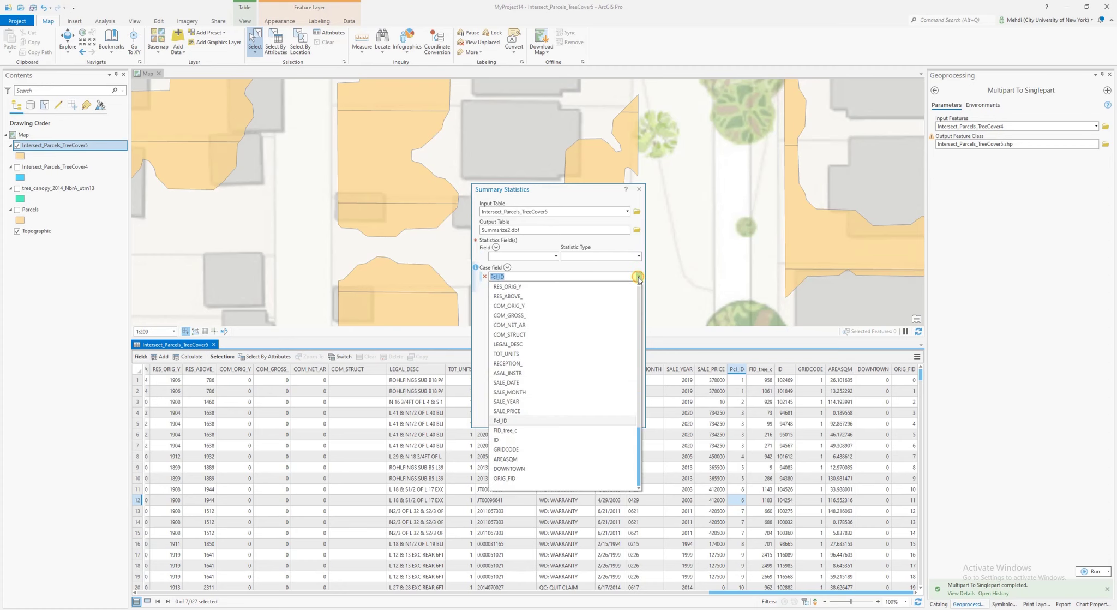
left_click(639, 278)
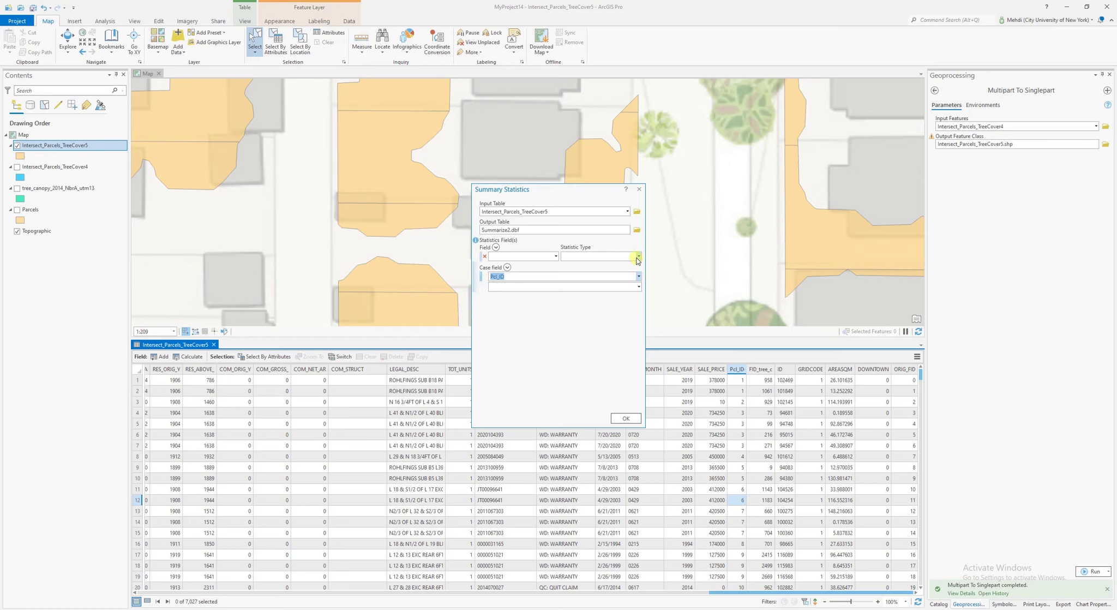
left_click(555, 257)
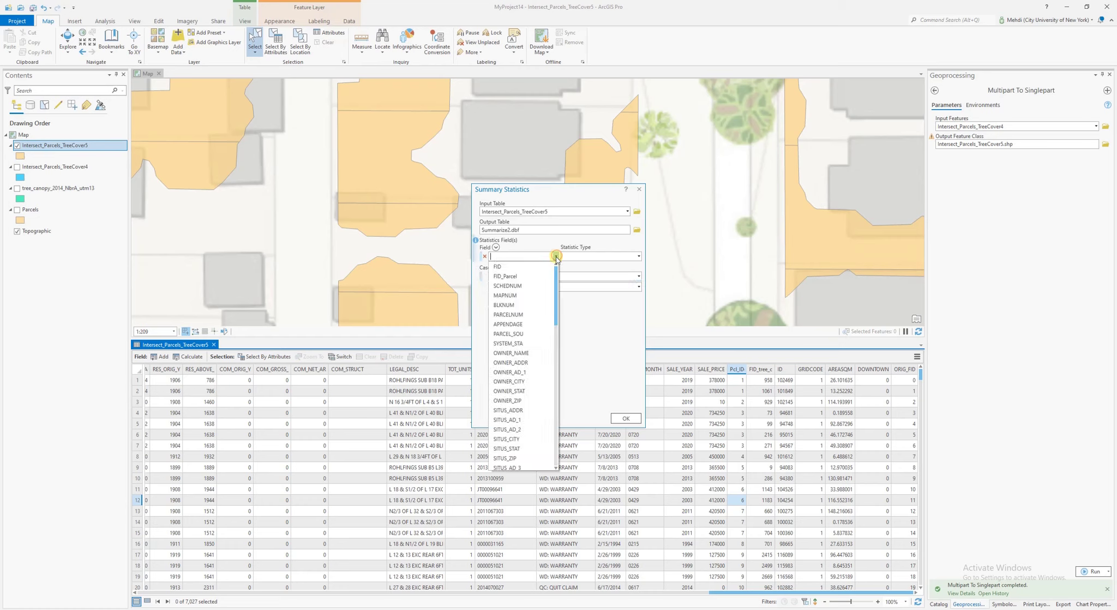
scroll(527, 327, "down", 10)
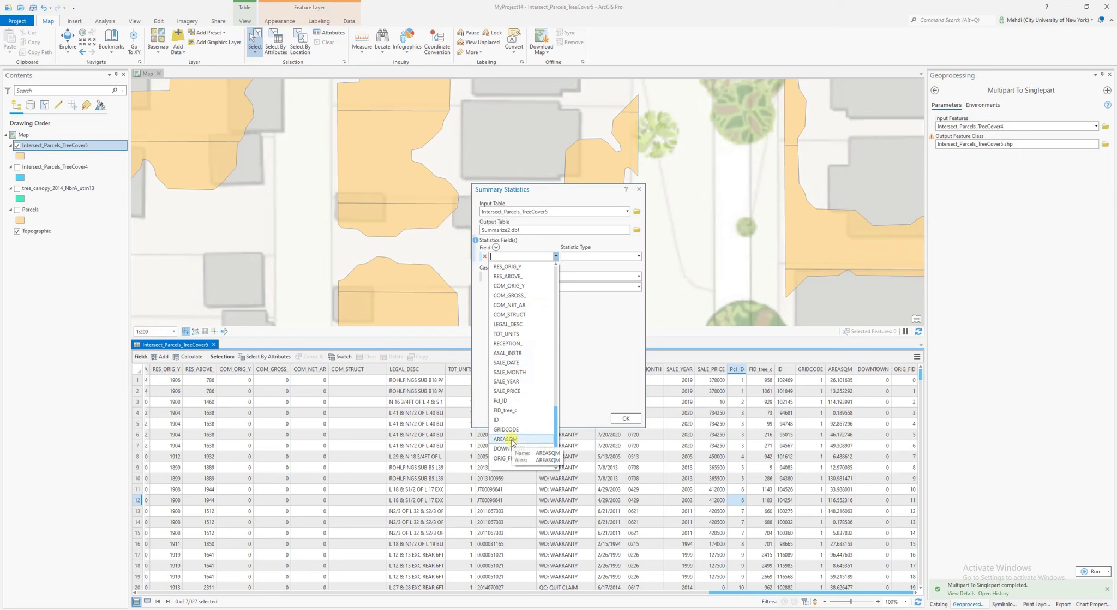
left_click(508, 439)
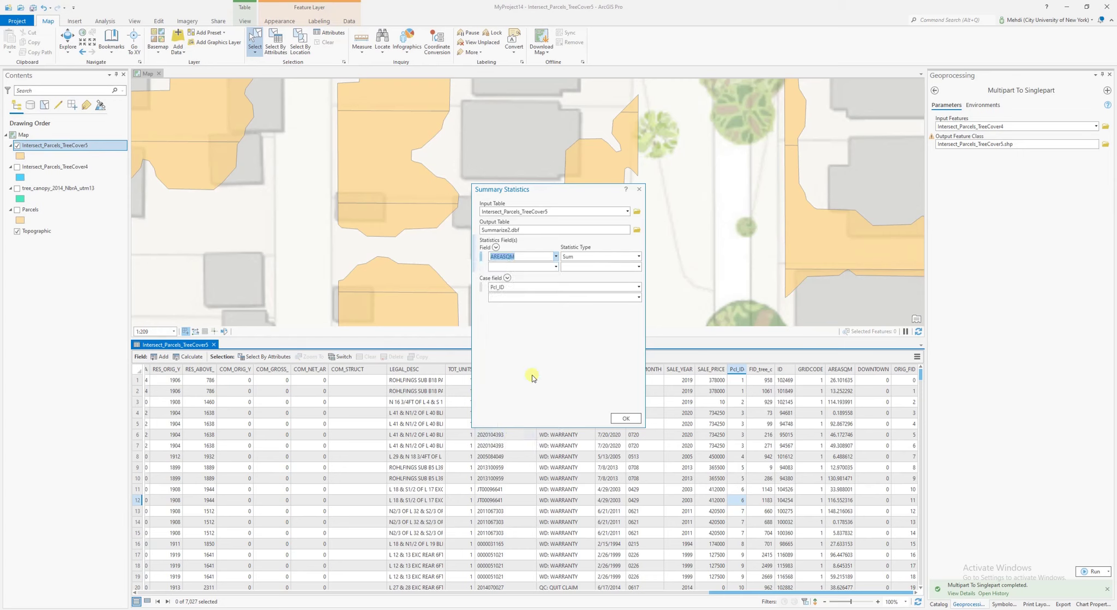
left_click(637, 257)
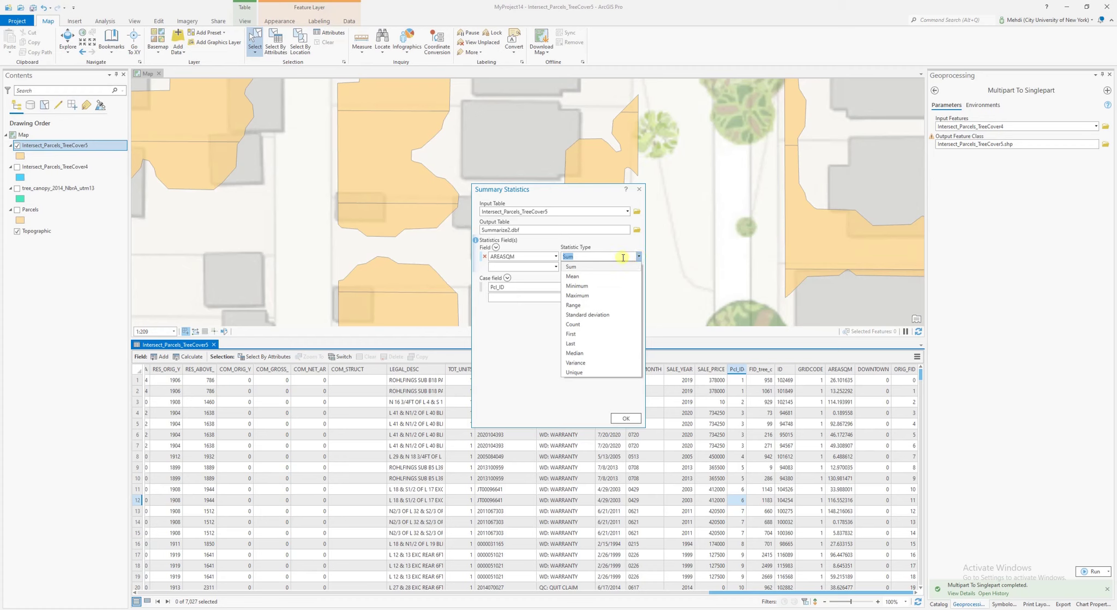
left_click(581, 267)
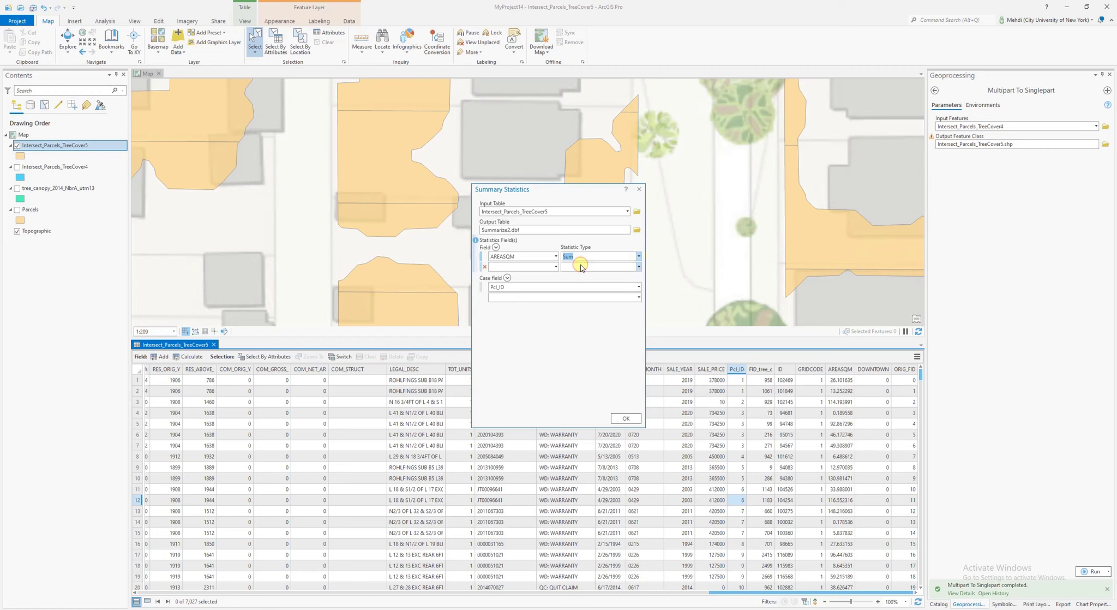
left_click(624, 418)
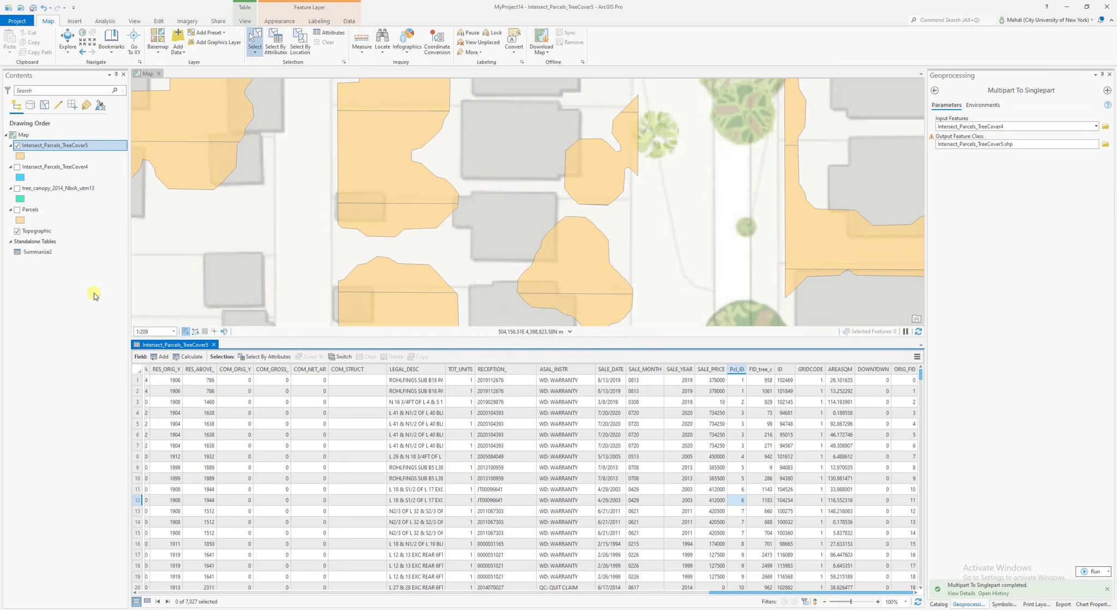
Step: Open the Summarize2 table and examine the frequency and summed canopy area for Pcl_ID 3
right_click(50, 253)
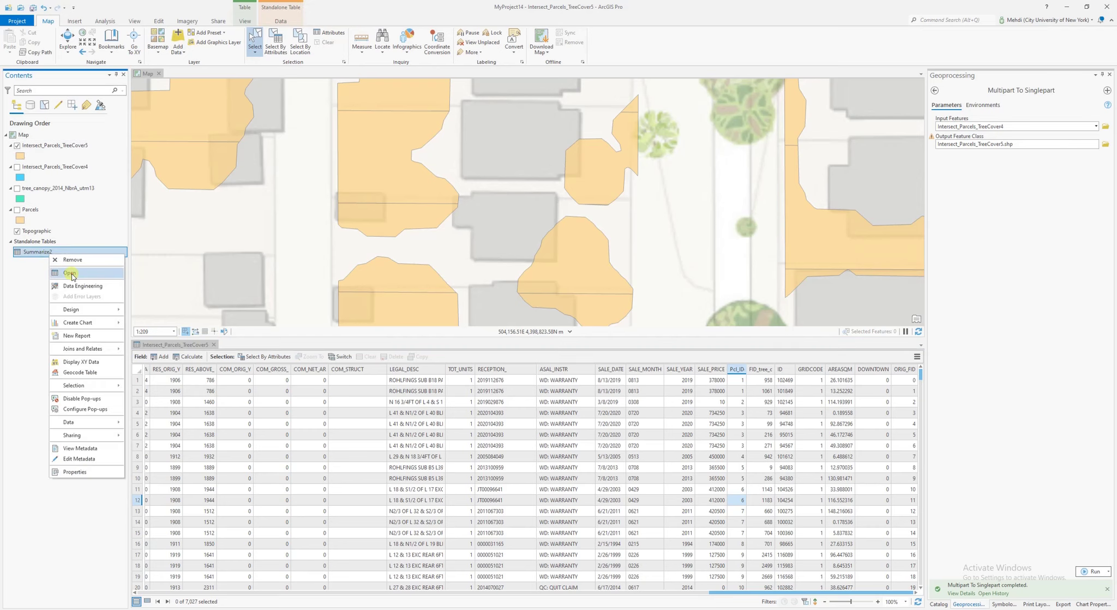
left_click(73, 275)
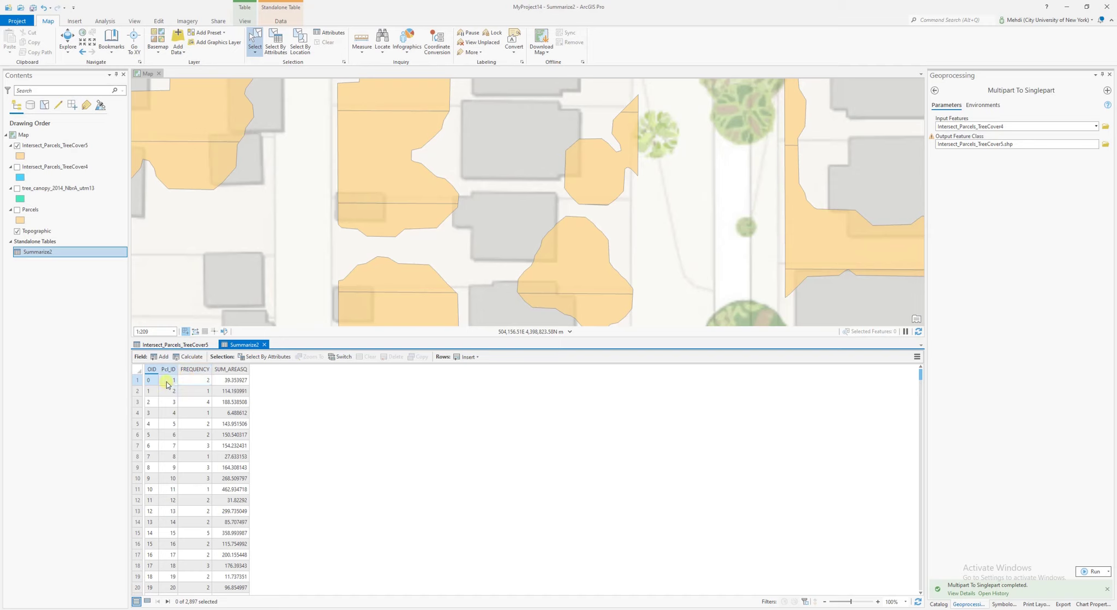
left_click(170, 381)
left_click(170, 401)
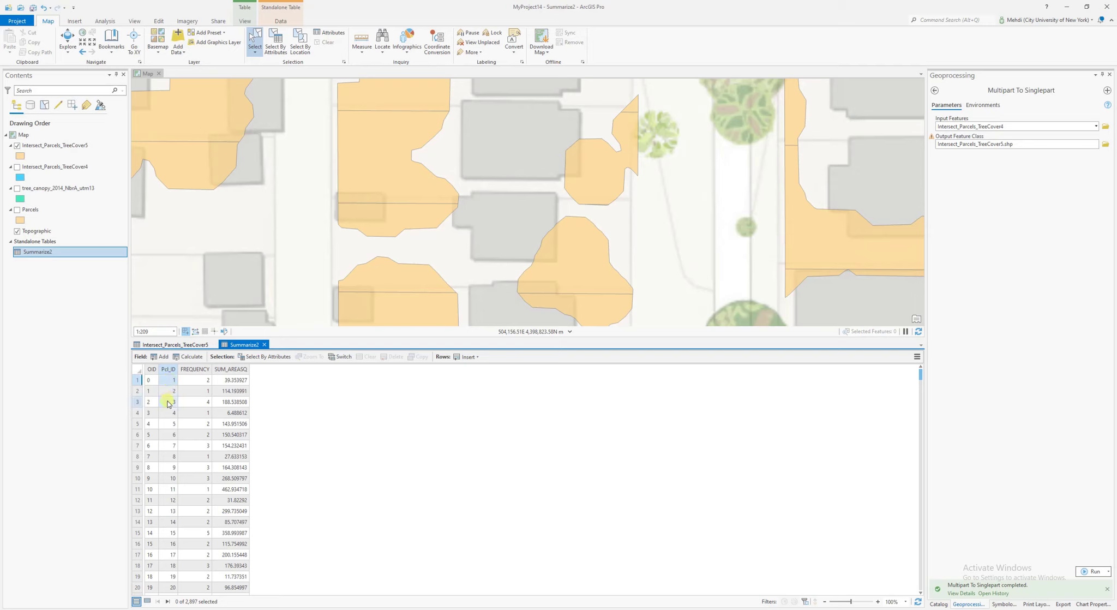
left_click(228, 401)
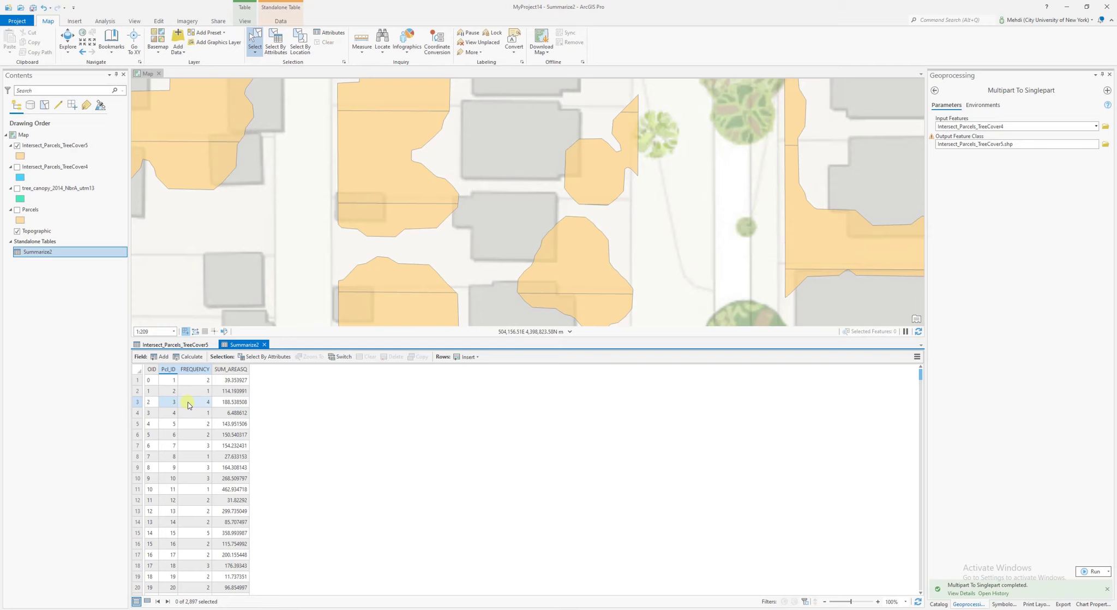
left_click(228, 404)
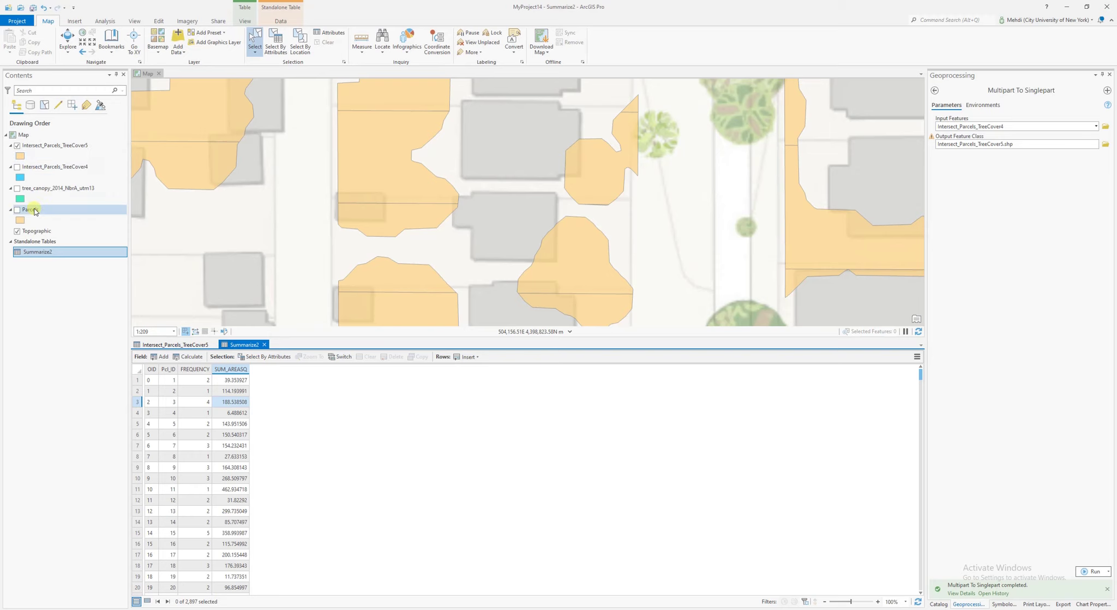
Step: Show the Parcels layer, hide Intersect_Parcels_TreeCover5, and open the Parcels attribute table
left_click(17, 209)
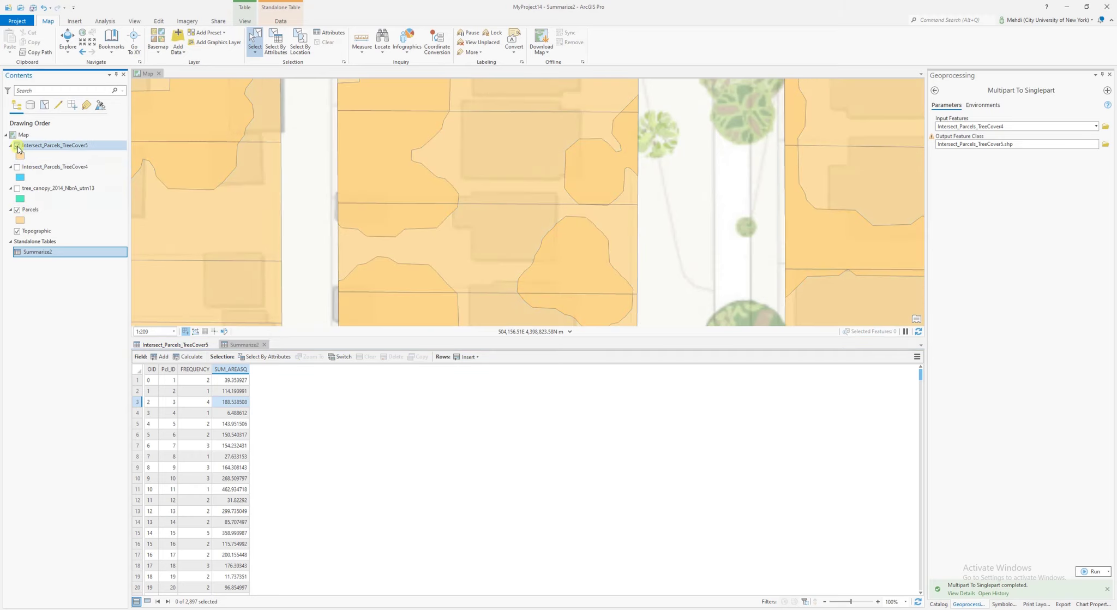
left_click(17, 145)
right_click(33, 209)
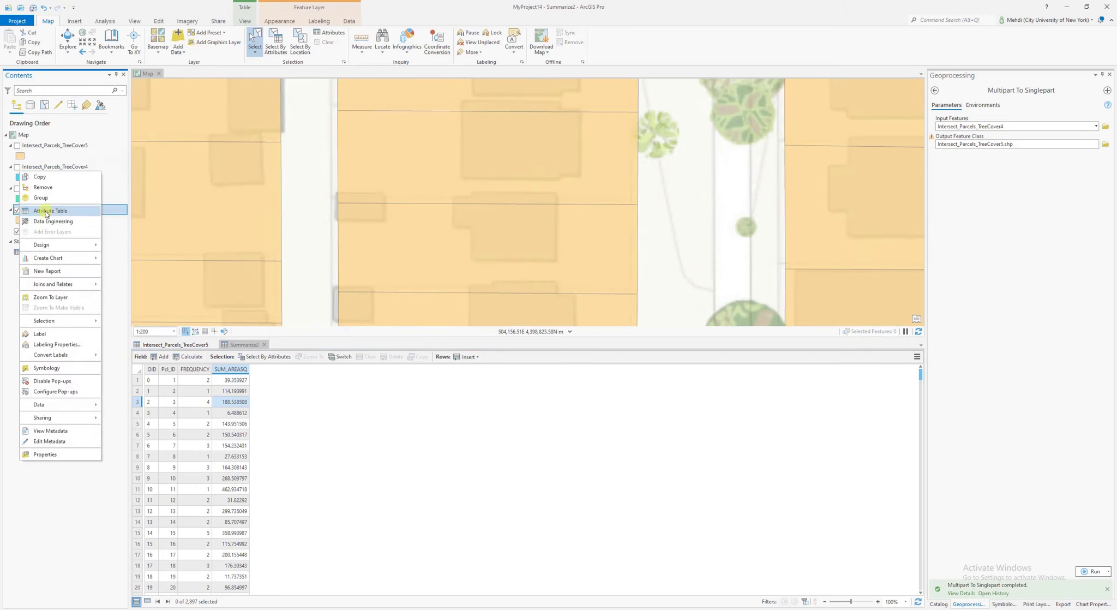
left_click(45, 211)
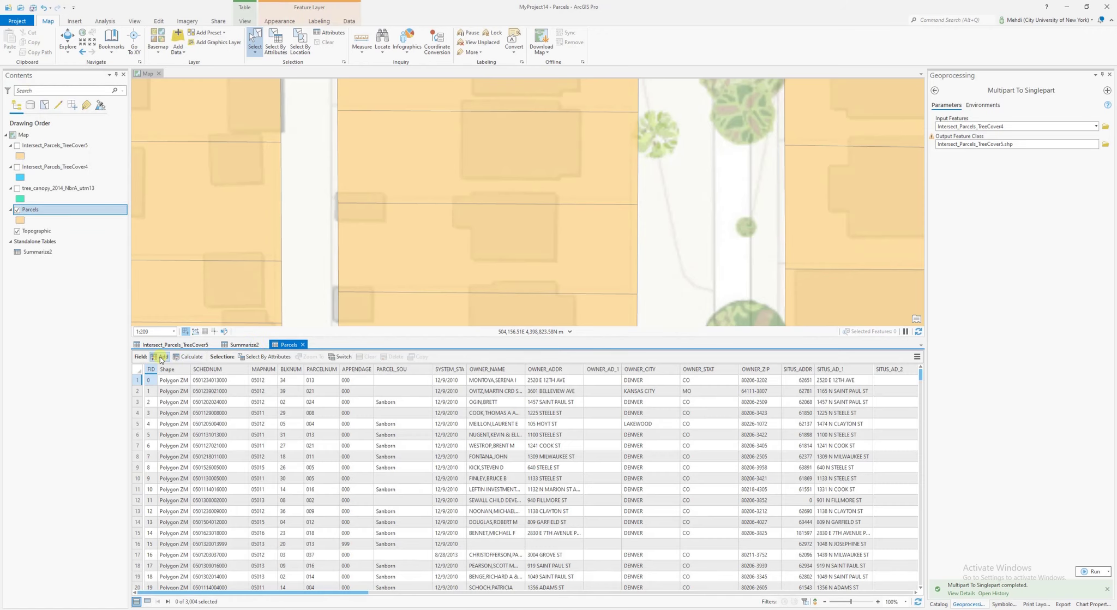
Step: Add a Float field named pct_tc to the Parcels table, save the change, and close the field design view
left_click(160, 358)
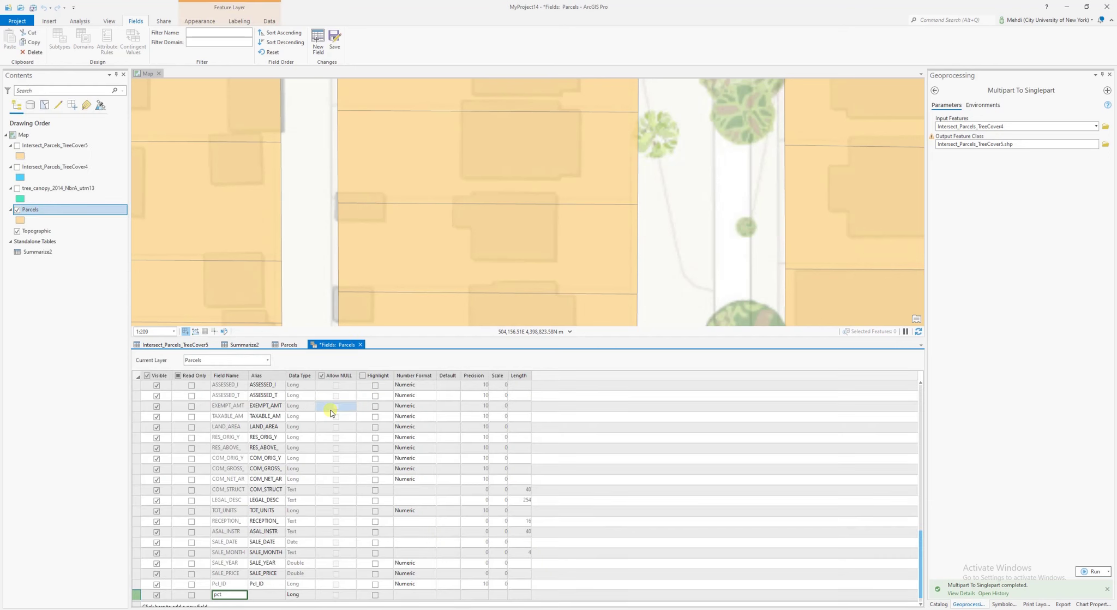
key("Tab")
key("Tab")
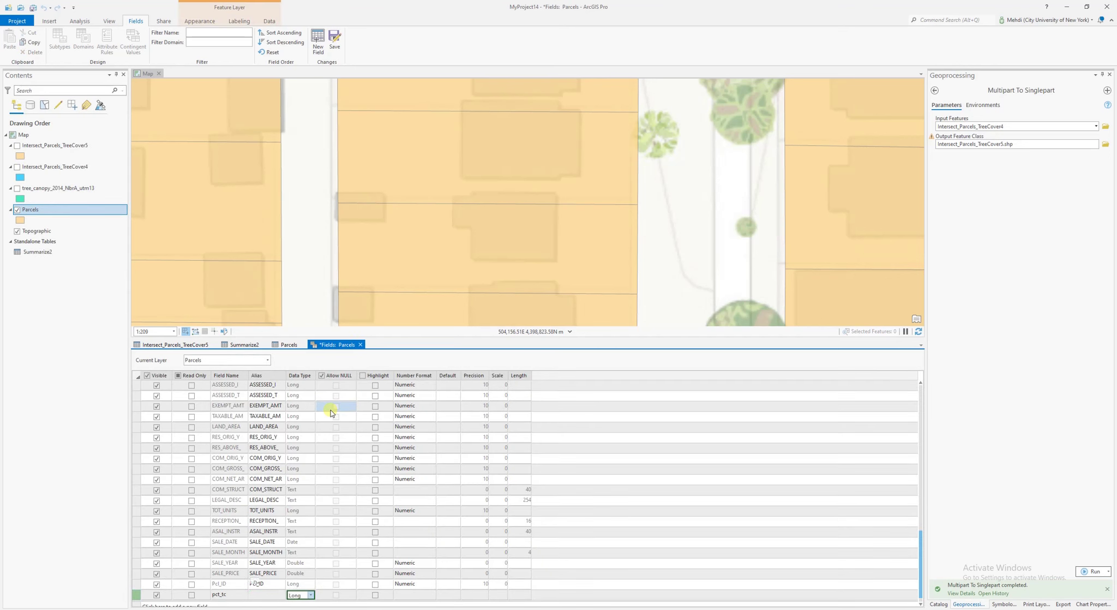
key("alt+Down")
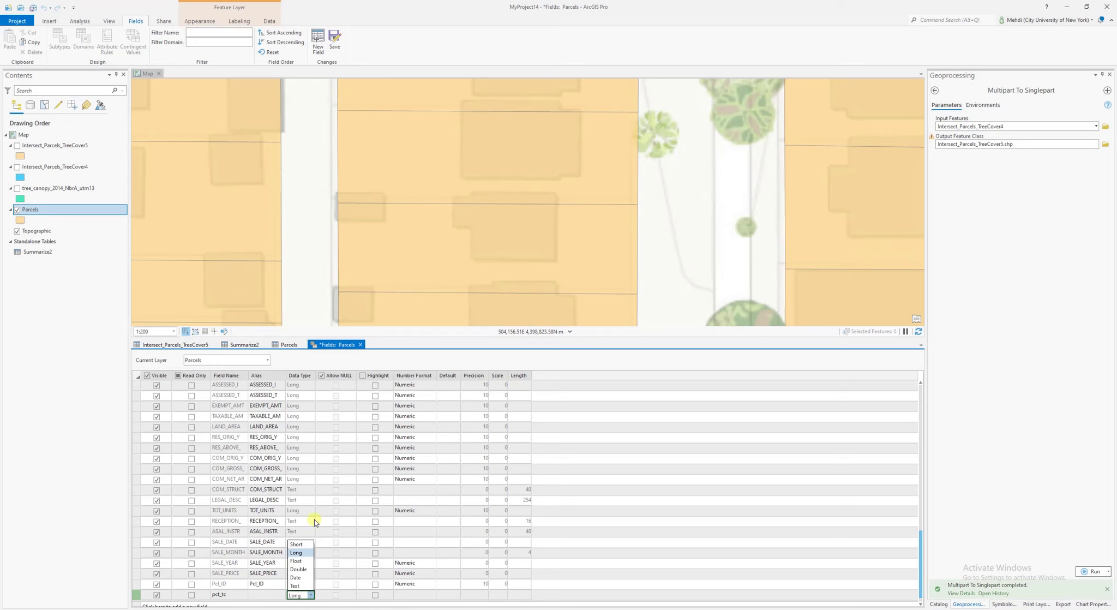
left_click(301, 564)
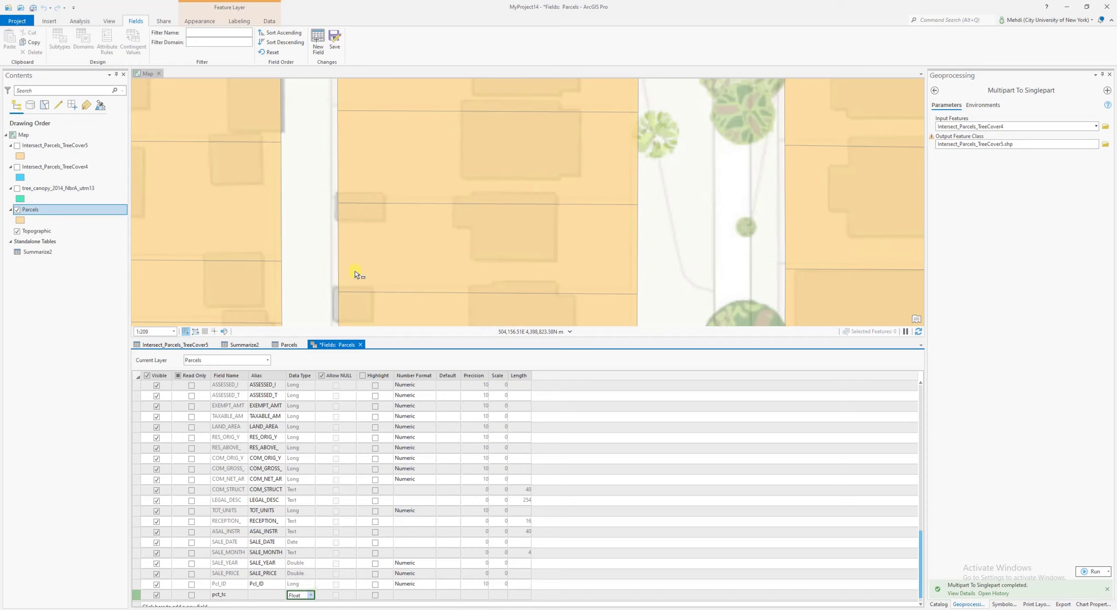
left_click(334, 40)
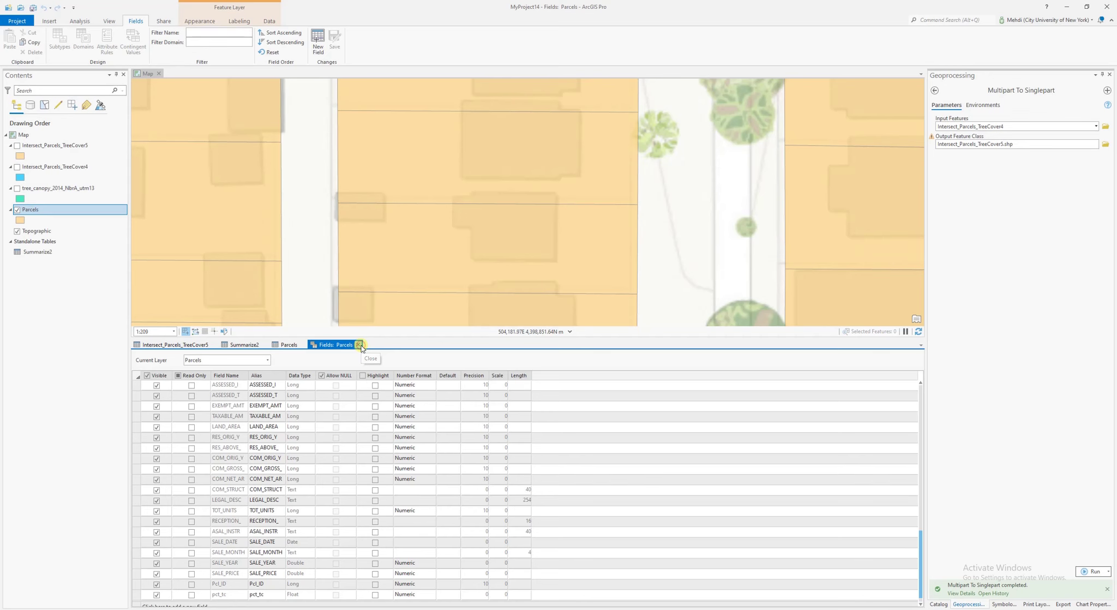
left_click(358, 345)
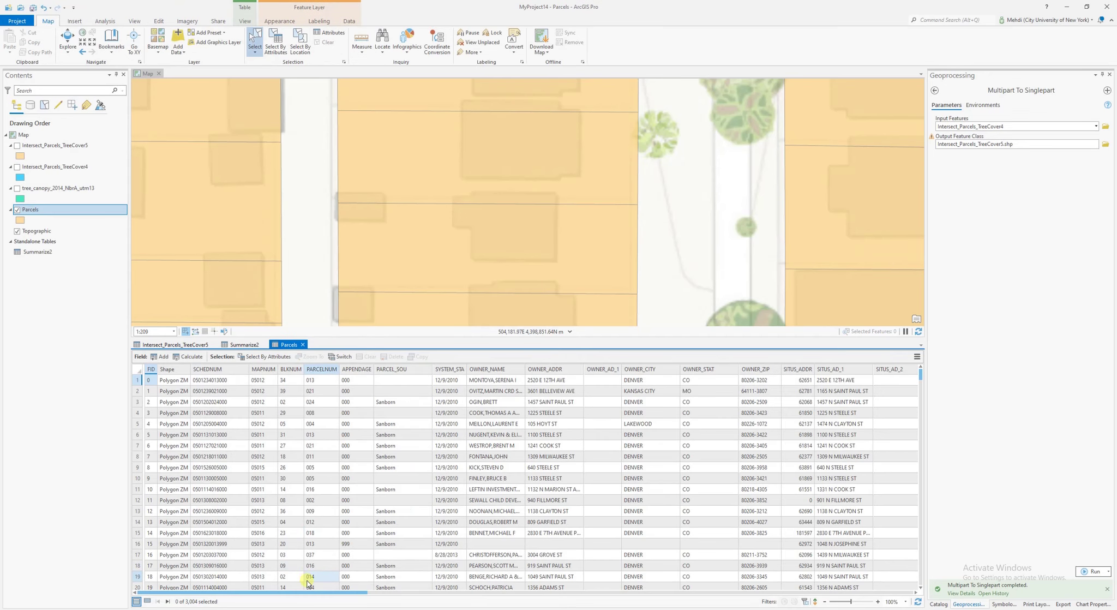
Step: Check the Pcl_ID and pct_tc columns in Parcels, compare with Pcl_ID in Summarize2, and return to the Parcels table
left_click_drag(312, 592, 904, 596)
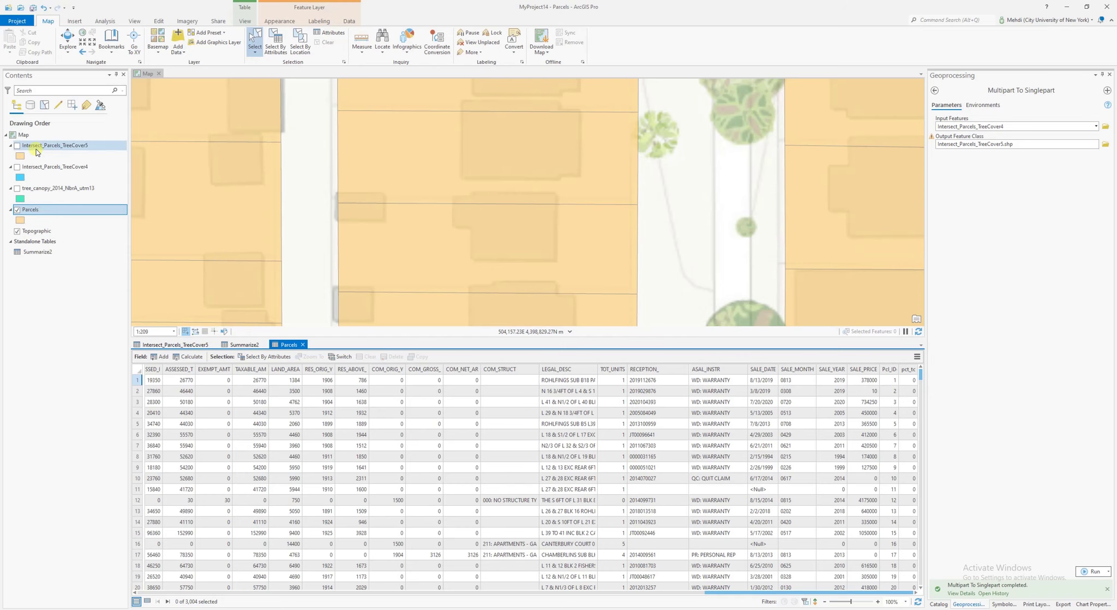
right_click(36, 251)
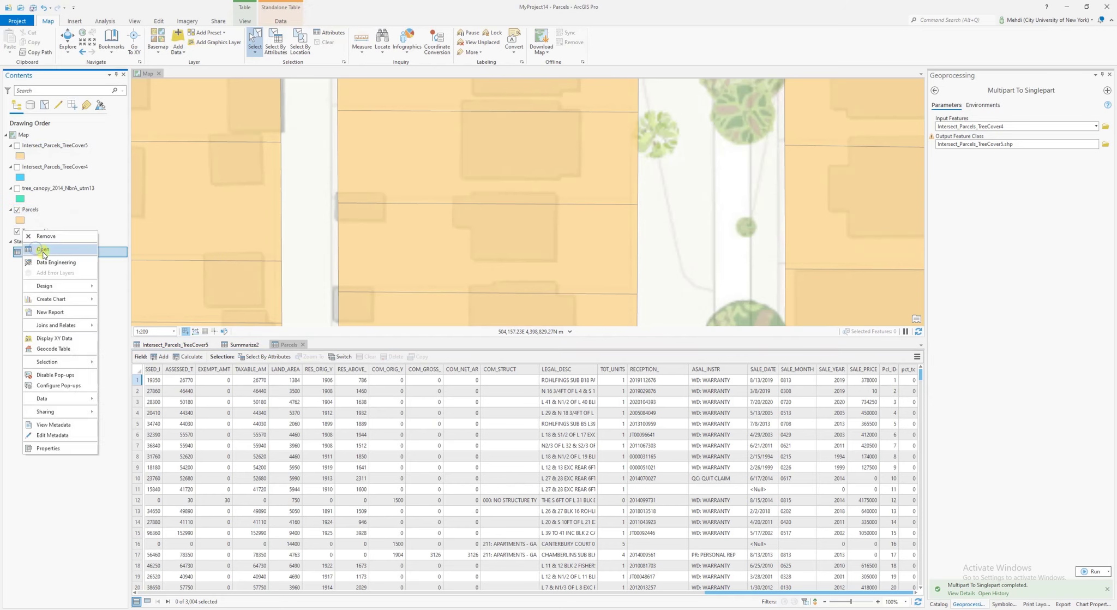
left_click(44, 250)
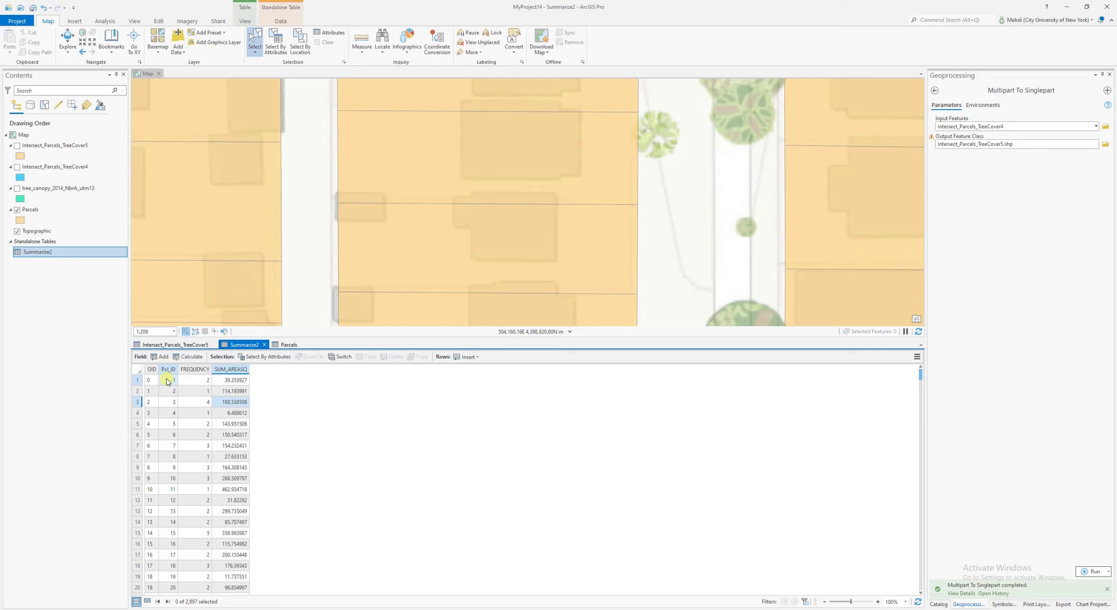
right_click(31, 211)
left_click(47, 212)
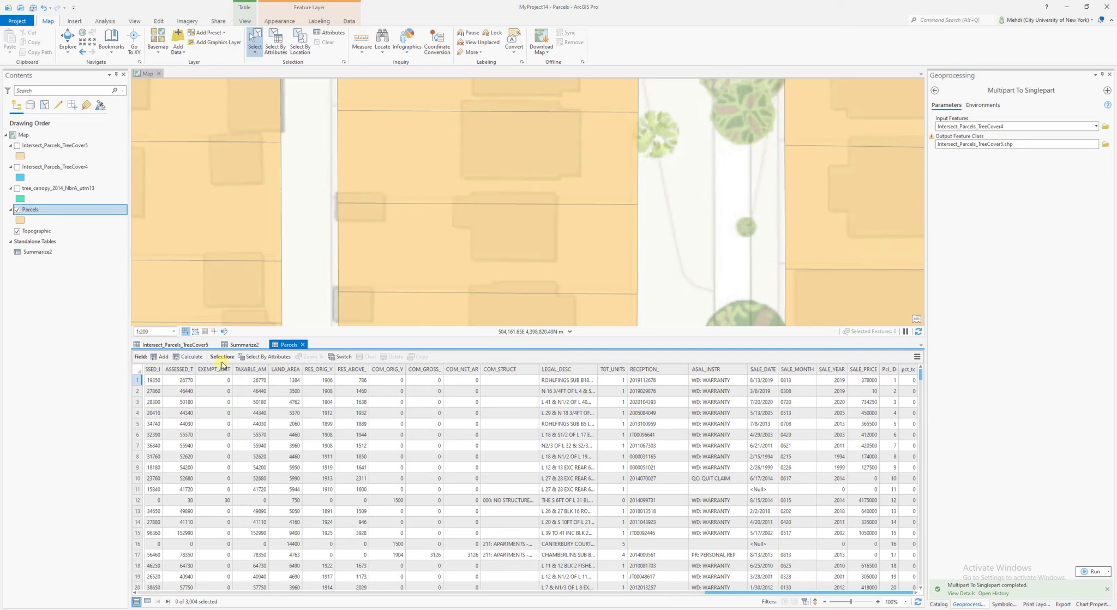
Step: Add a Double field named pclAreSqm to the Parcels table, save the change, and close the field design view
left_click(159, 356)
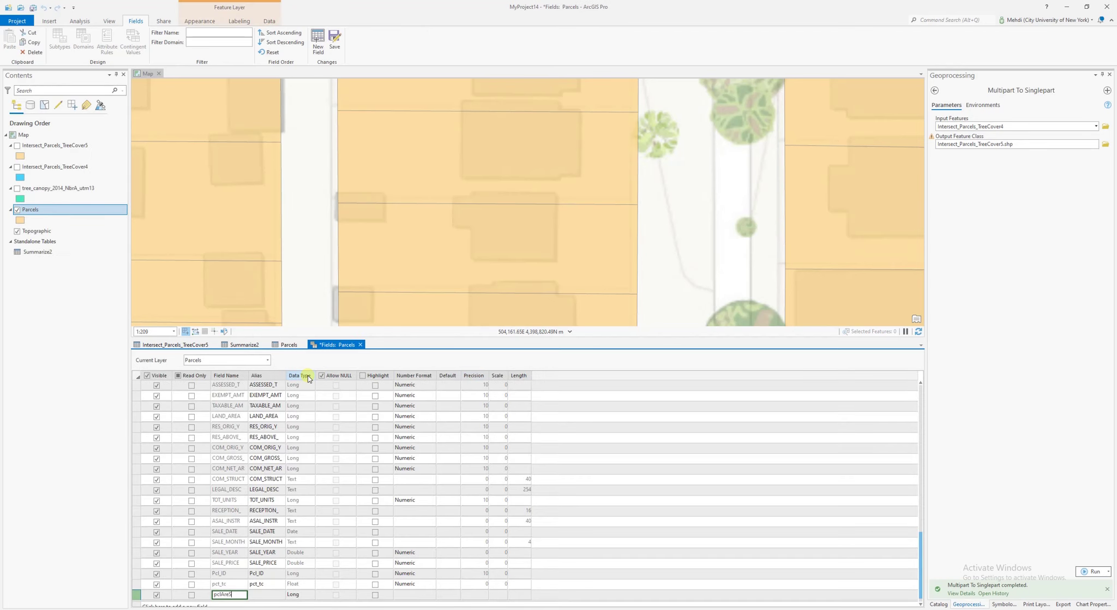
key("Tab")
key("Tab")
key("alt+Down")
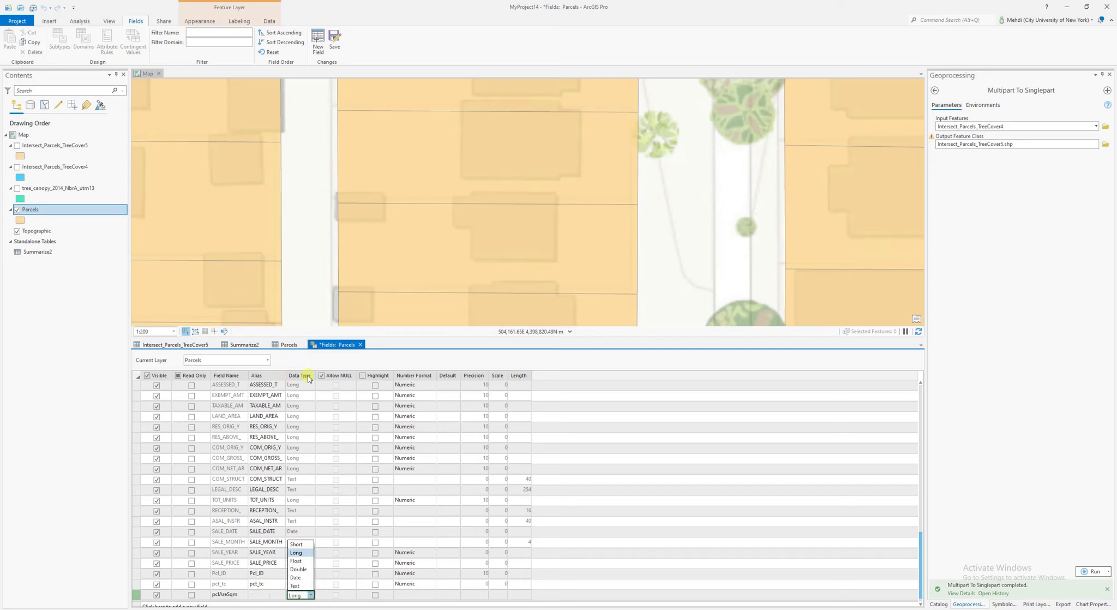
key("Down")
key("Down")
key("Return")
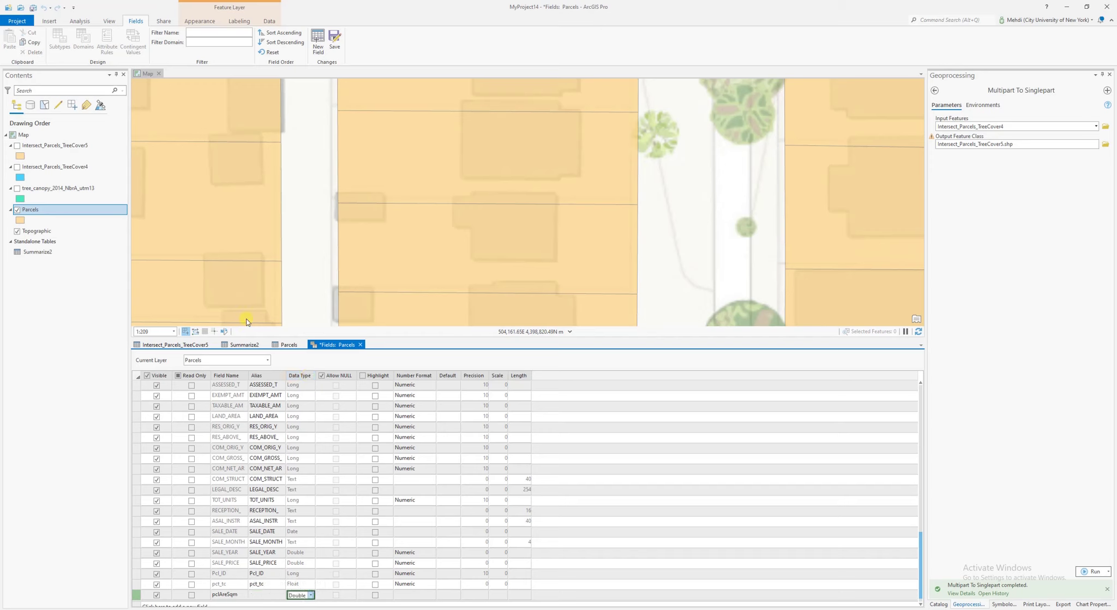
left_click(335, 39)
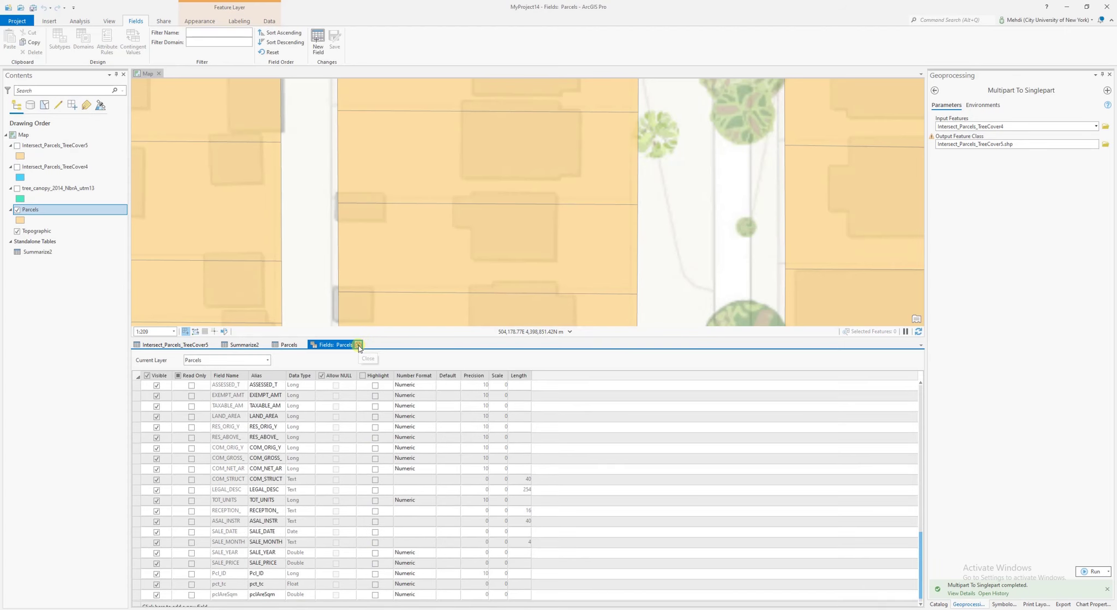
left_click(359, 344)
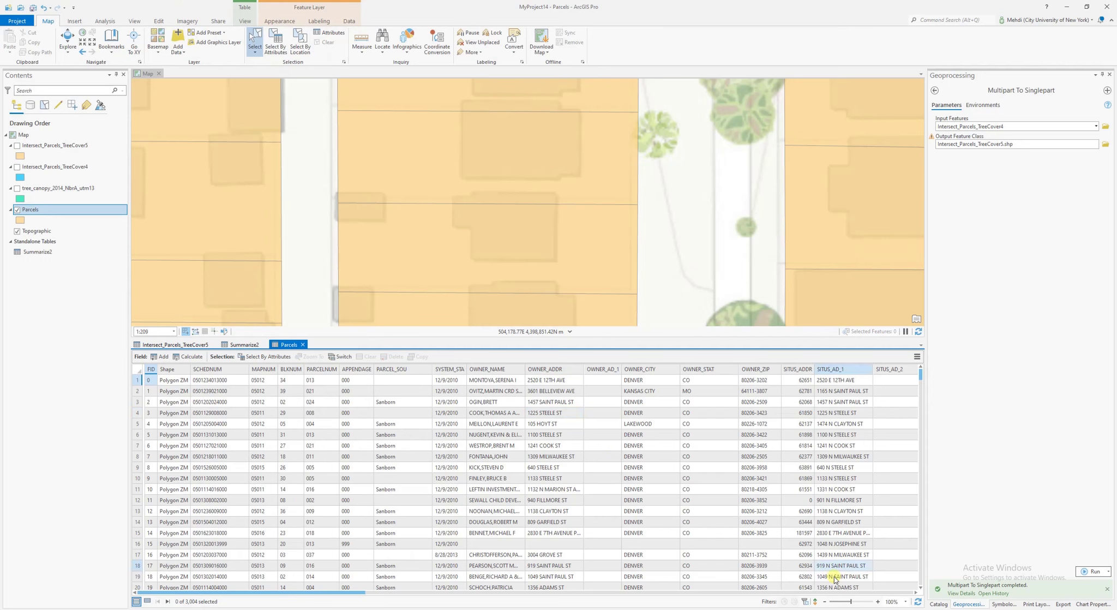
Step: Calculate the geometry of the pclAreSqm field in Parcels as Area in square meters
left_click_drag(261, 592, 911, 592)
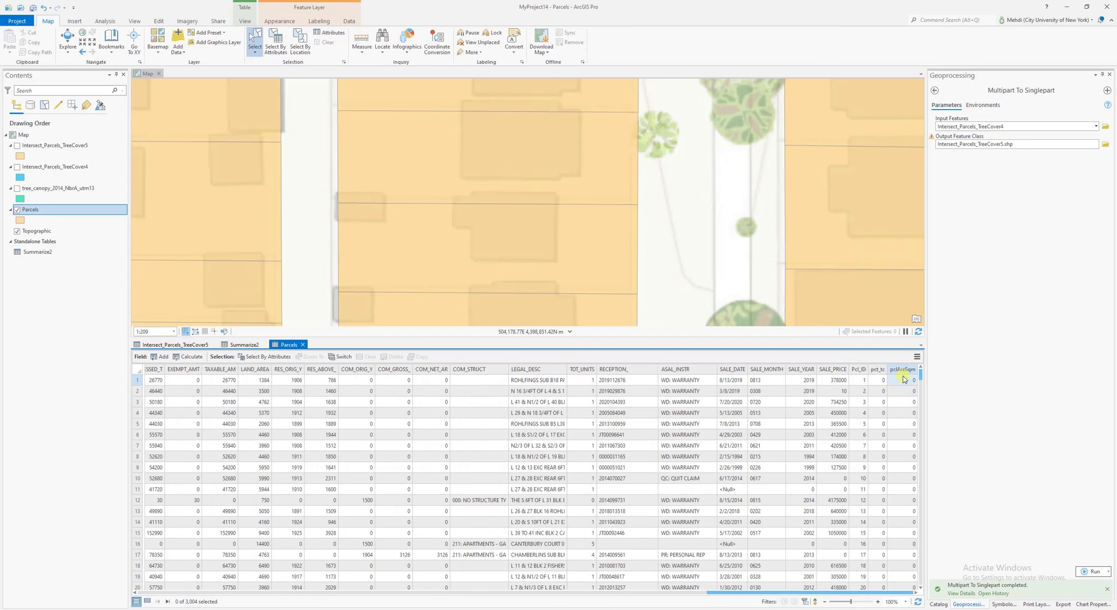
right_click(902, 372)
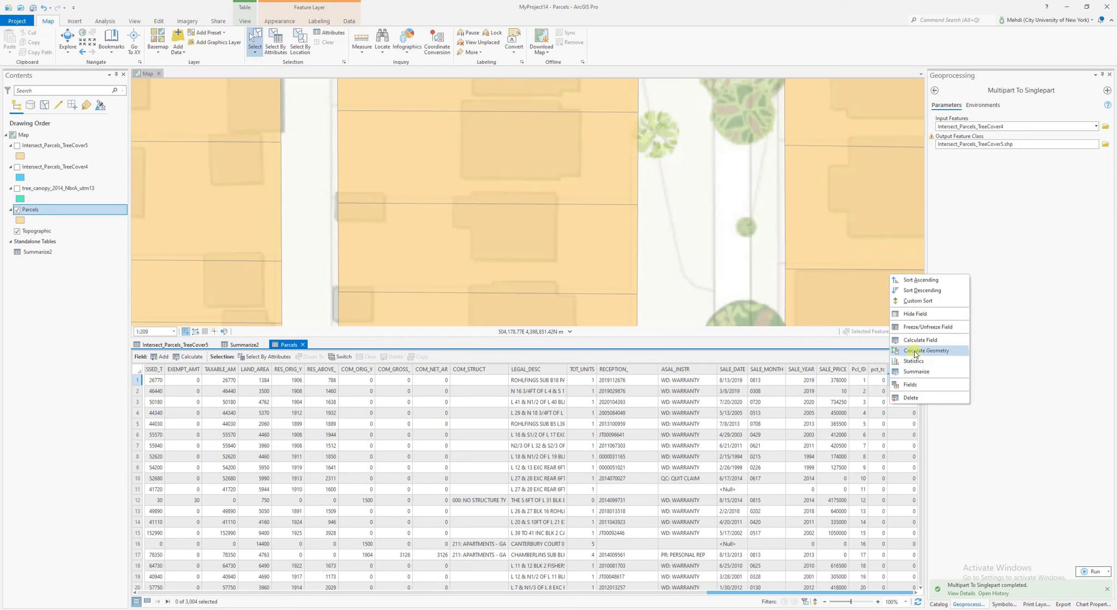
left_click(914, 352)
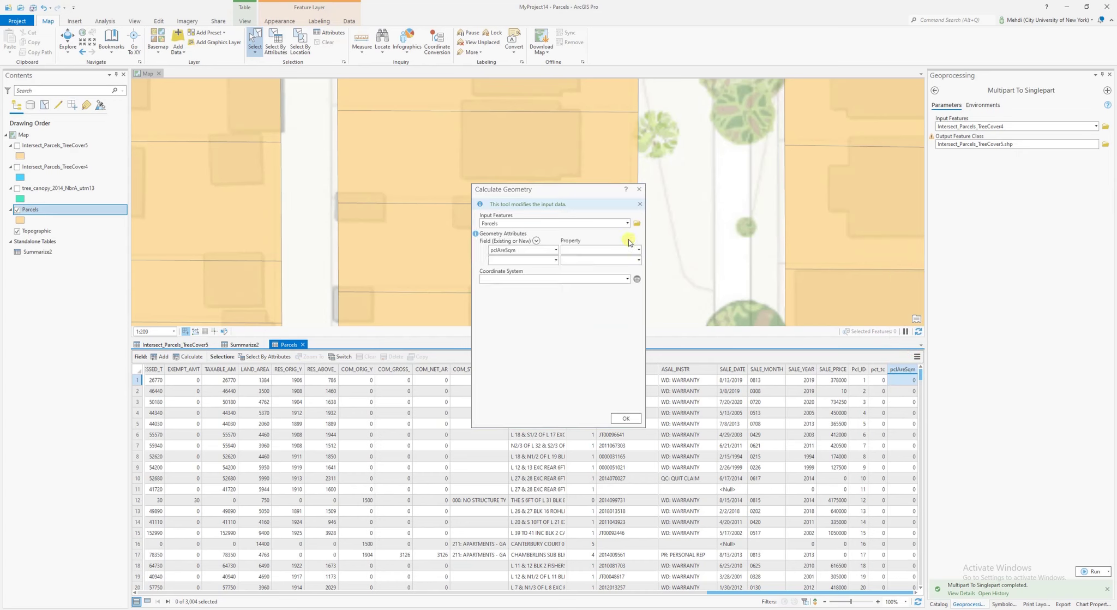
left_click(633, 248)
left_click(632, 259)
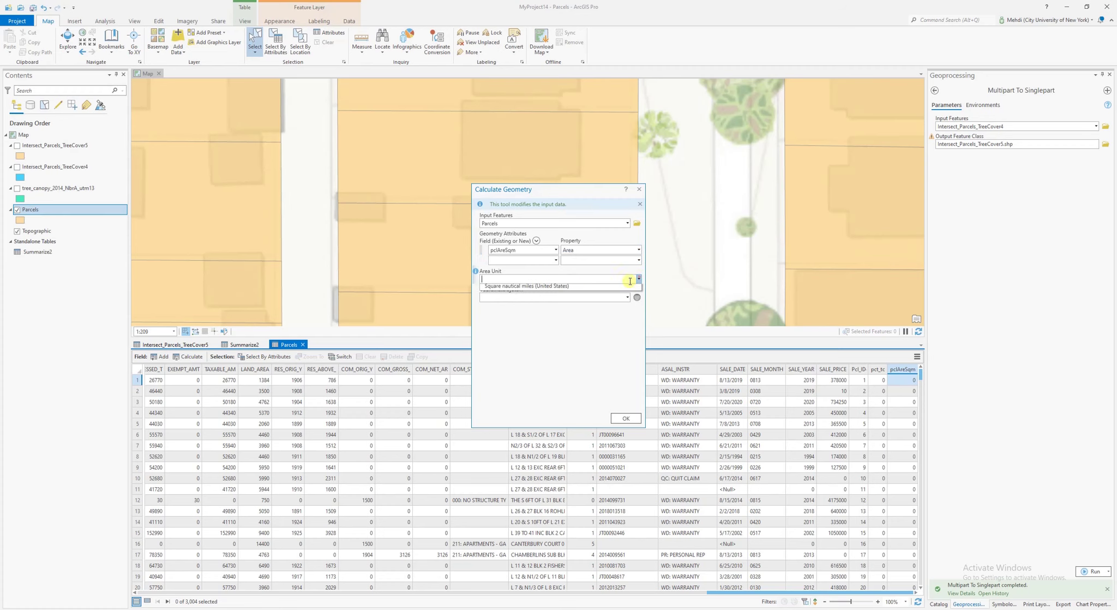
left_click(639, 278)
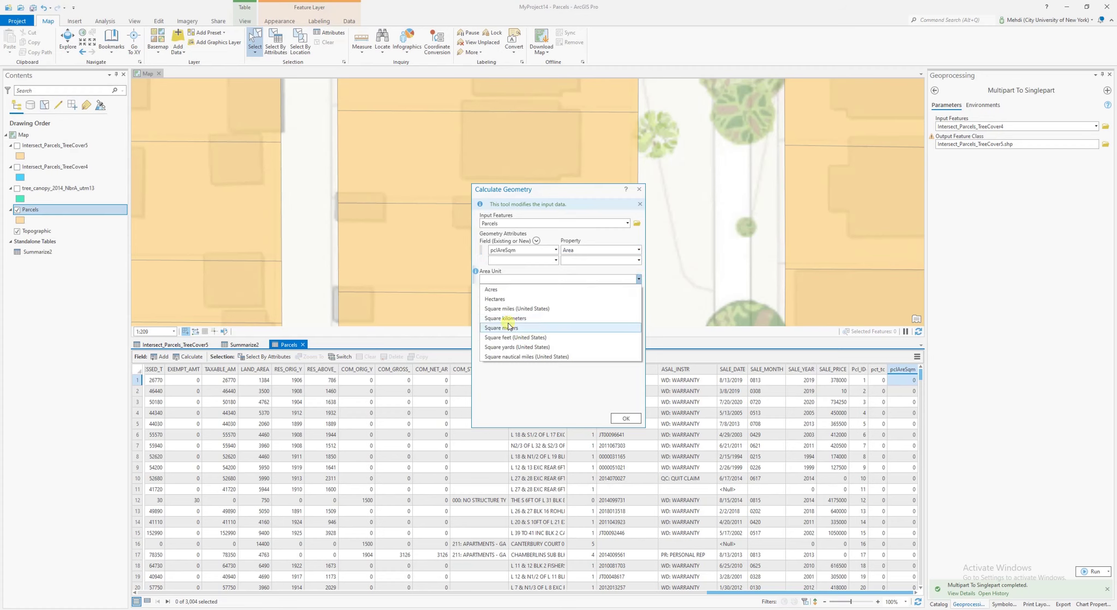
left_click(509, 328)
left_click(628, 417)
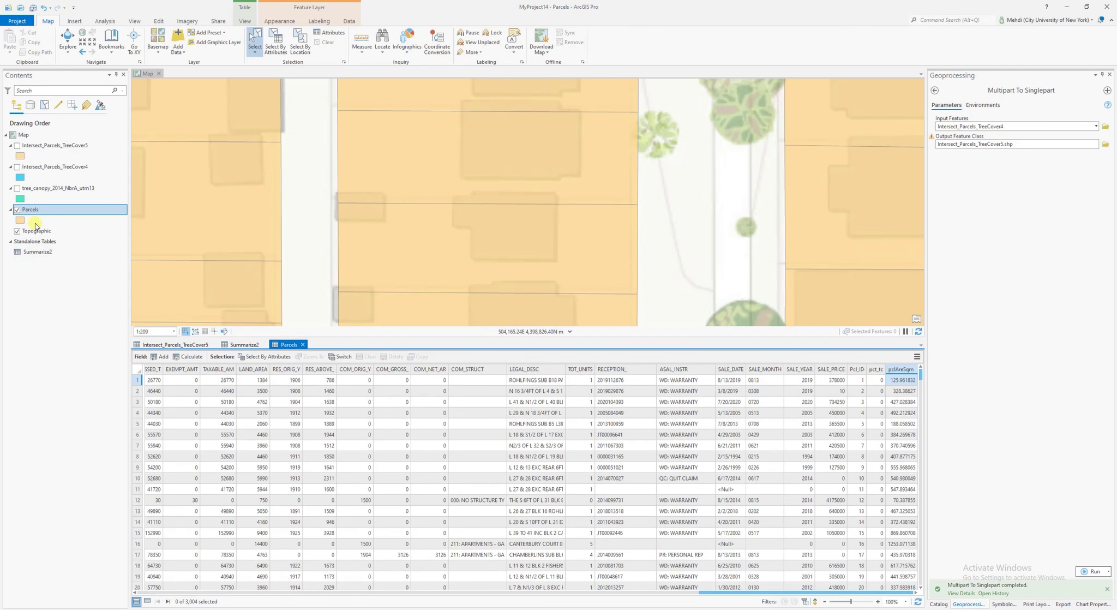
Step: Join the Summarize2 table to Parcels using Pcl_ID as the key field in both tables, keeping all target features
right_click(36, 209)
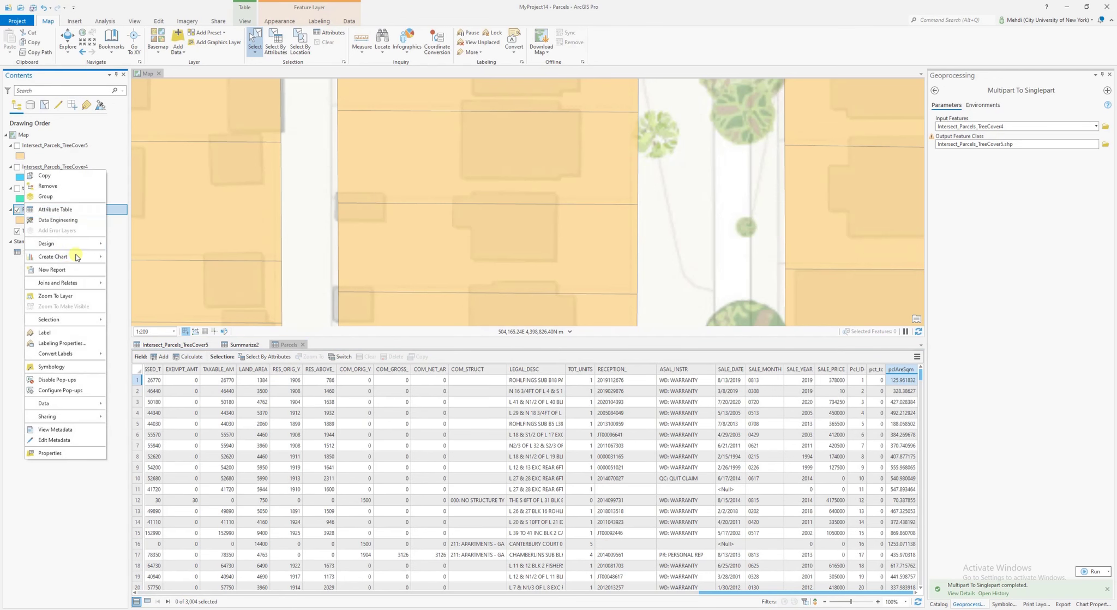
left_click(67, 280)
left_click(128, 283)
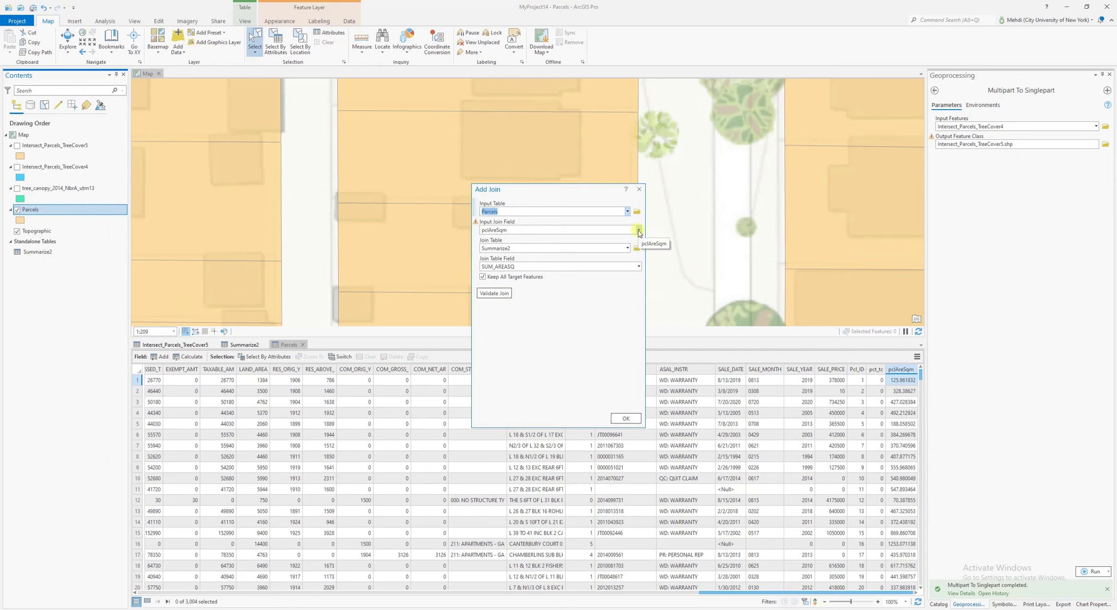
left_click(637, 230)
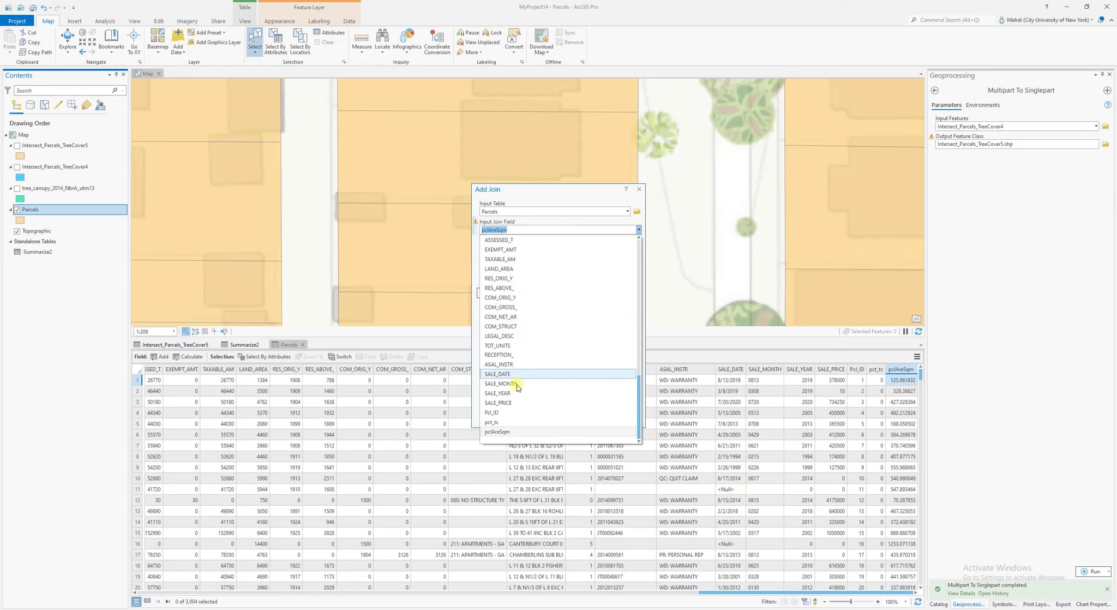
left_click(518, 412)
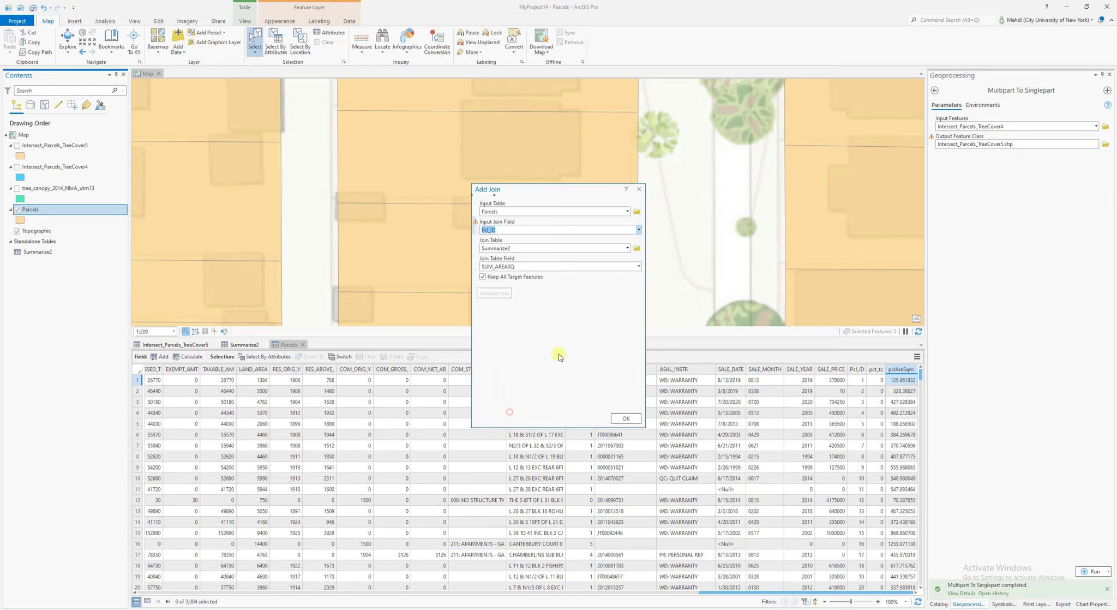
left_click(627, 248)
left_click(627, 249)
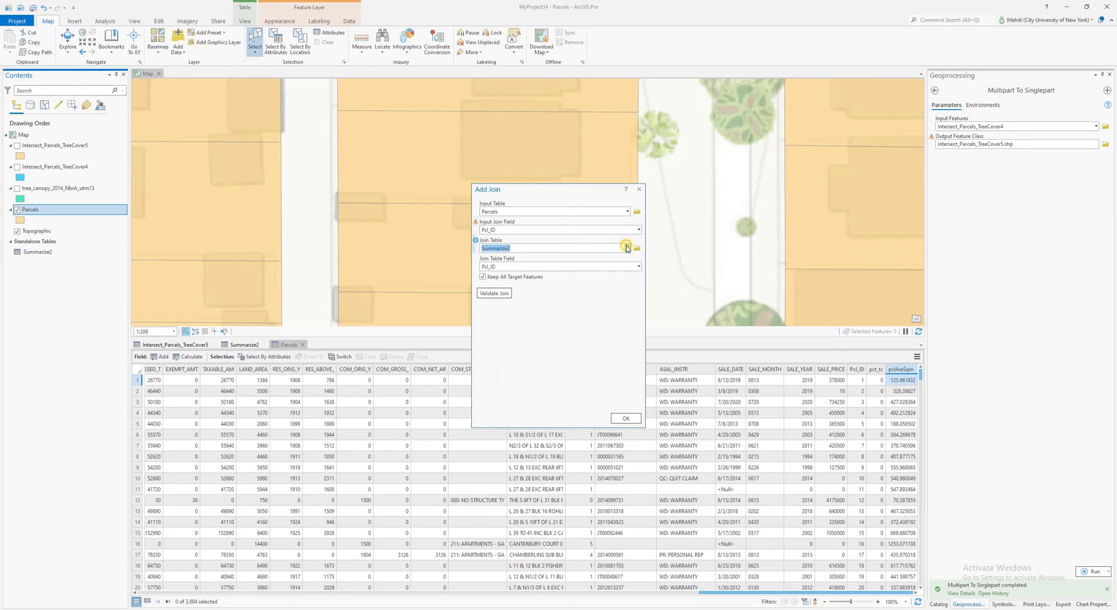
left_click(638, 266)
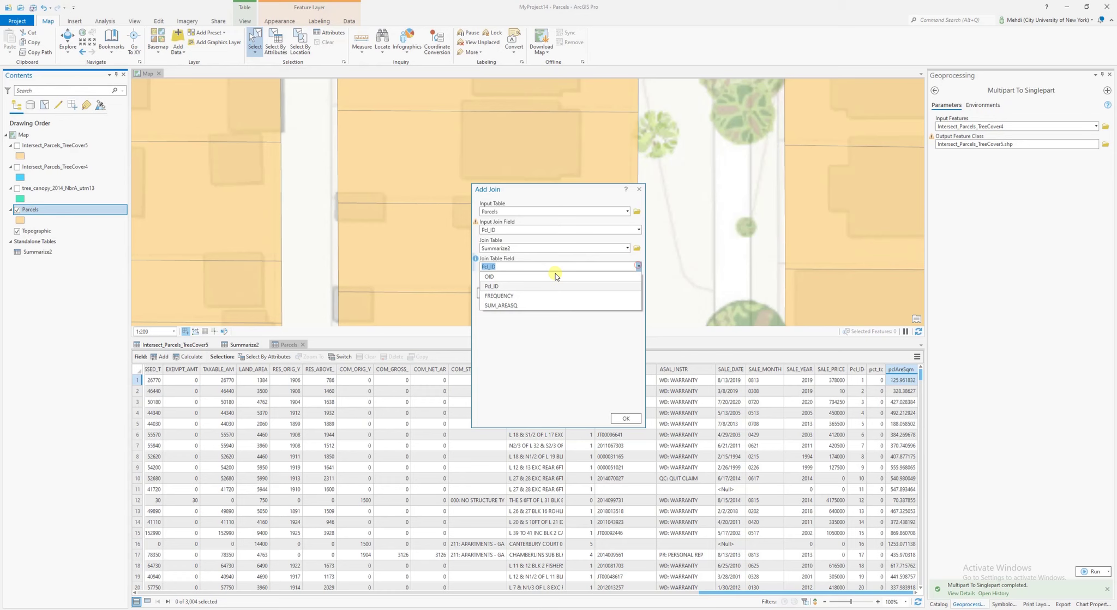
left_click(500, 286)
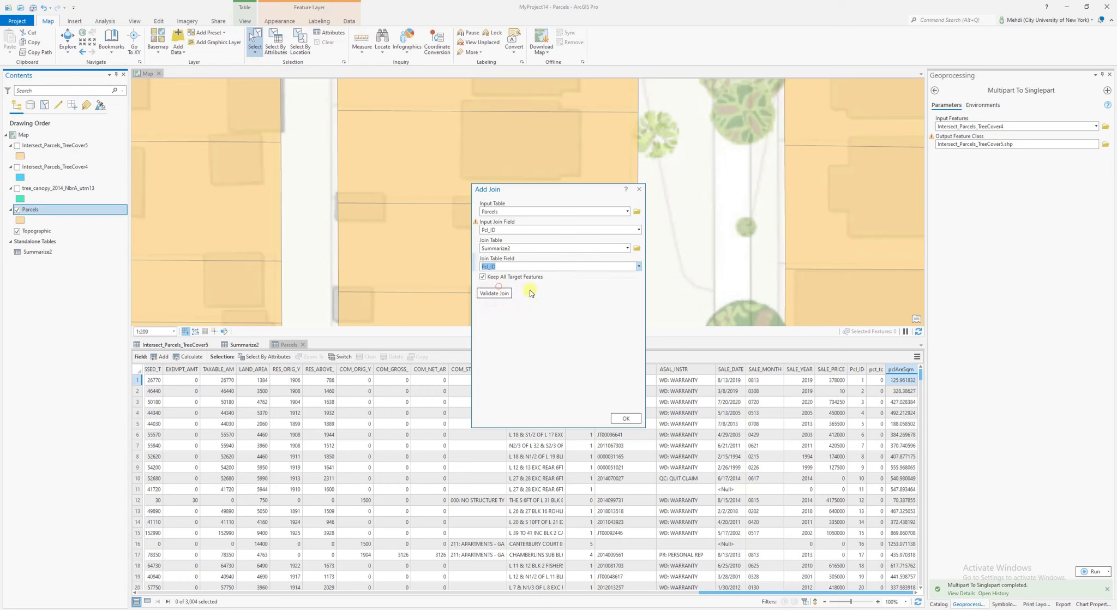
left_click(628, 418)
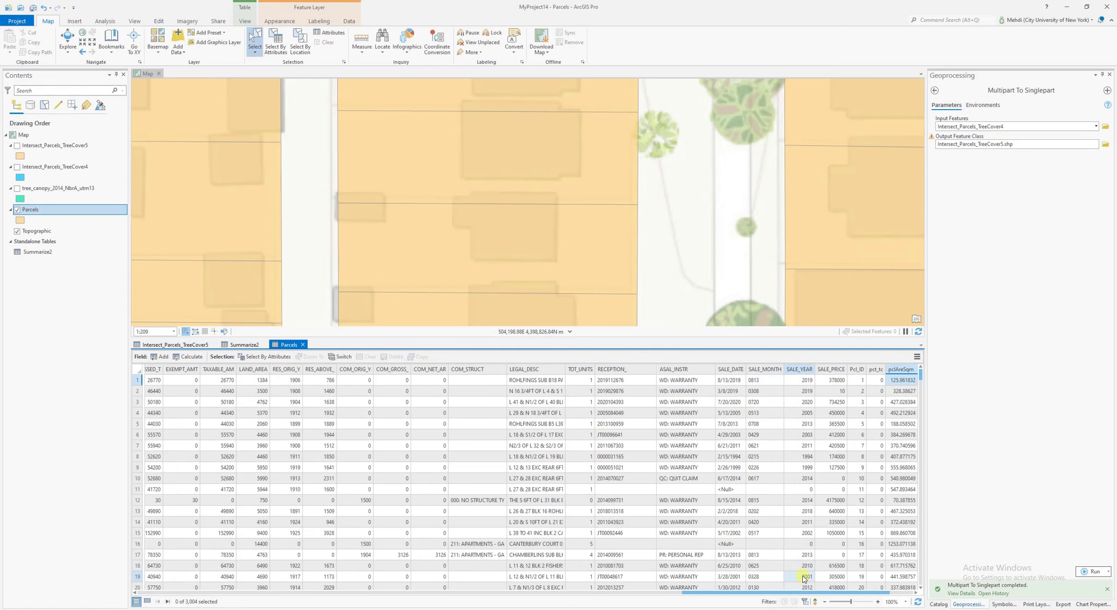
Step: Start a field calculation for pct_tc in Parcels, with the expression beginning with !Summarize2.SUM_AREASQ! and a division sign
left_click_drag(812, 594, 836, 593)
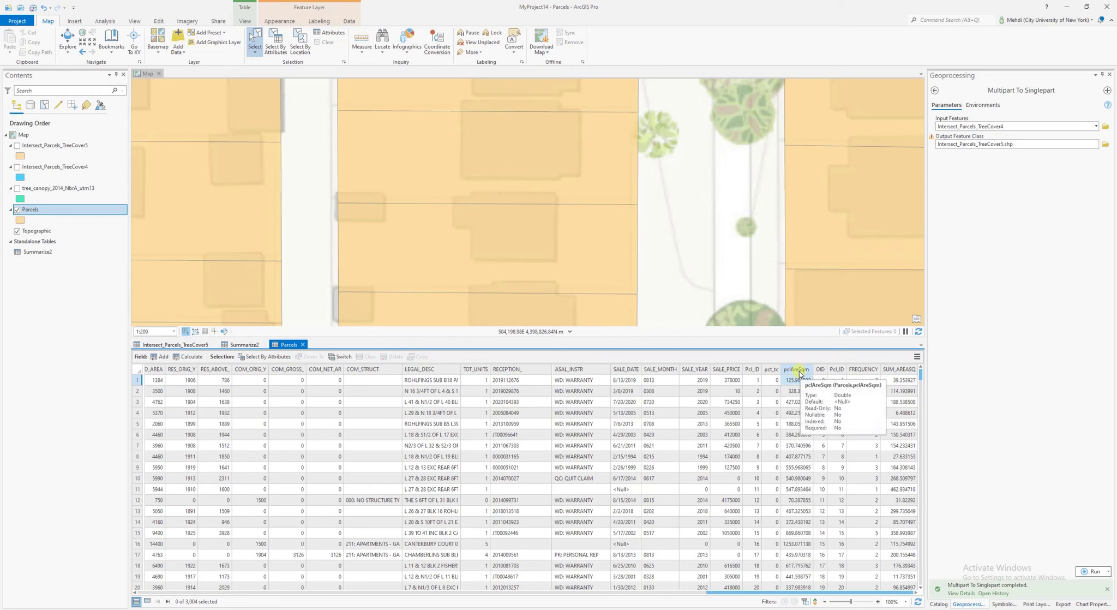
right_click(771, 371)
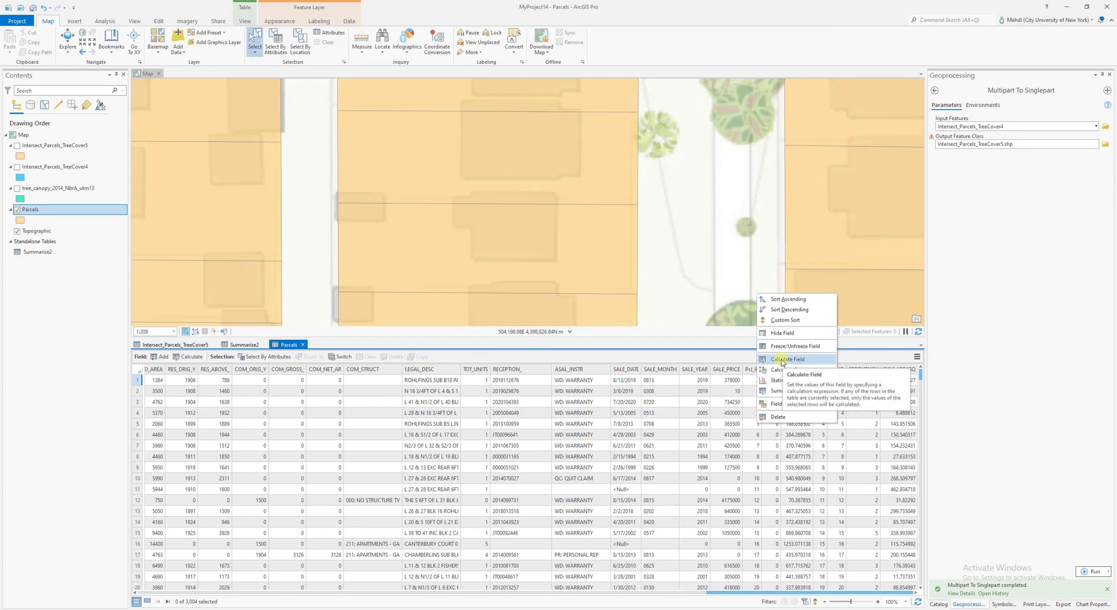
left_click(783, 360)
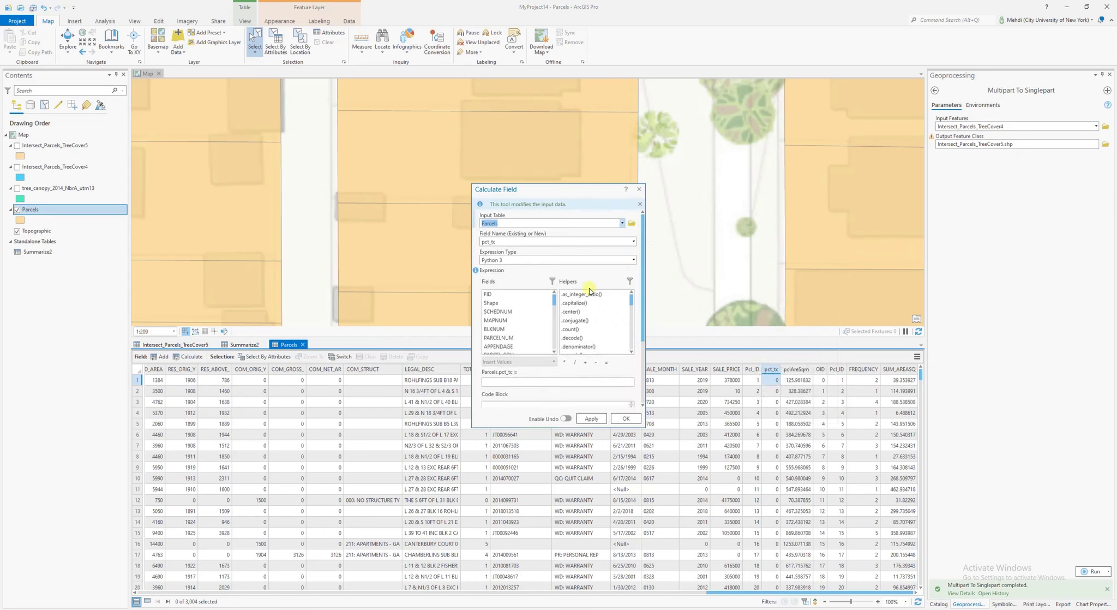
left_click_drag(554, 297, 556, 350)
double_click(497, 351)
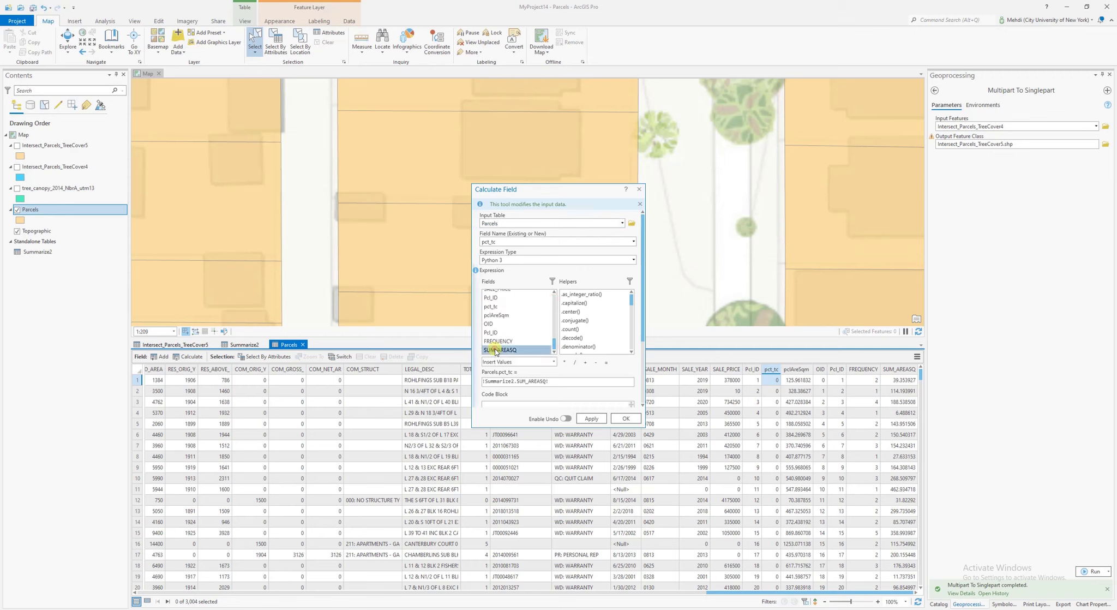
left_click(553, 382)
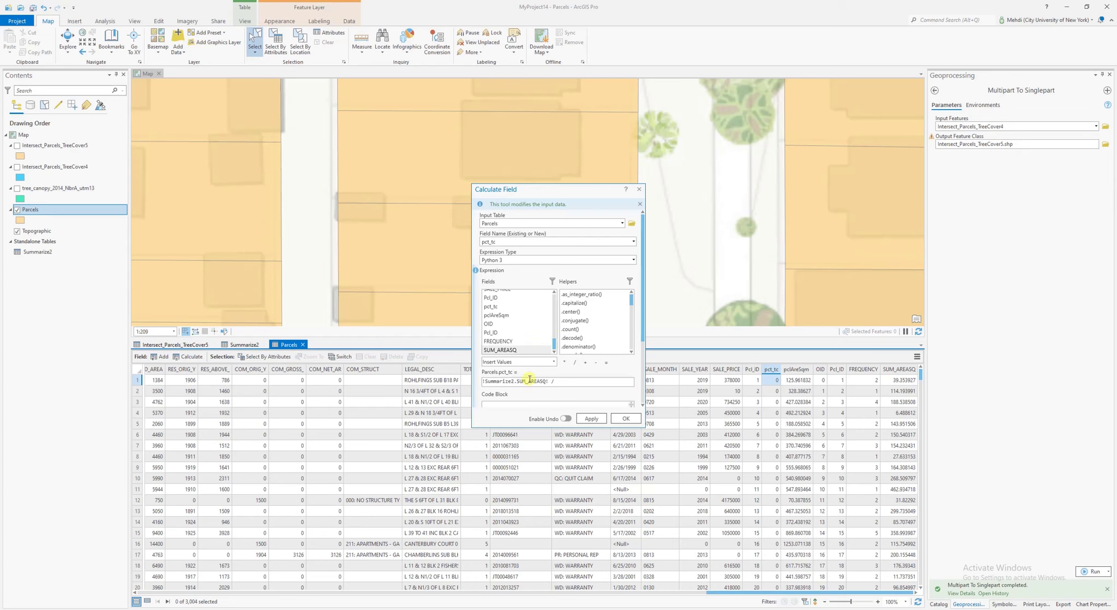
left_click_drag(547, 382, 492, 381)
double_click(503, 315)
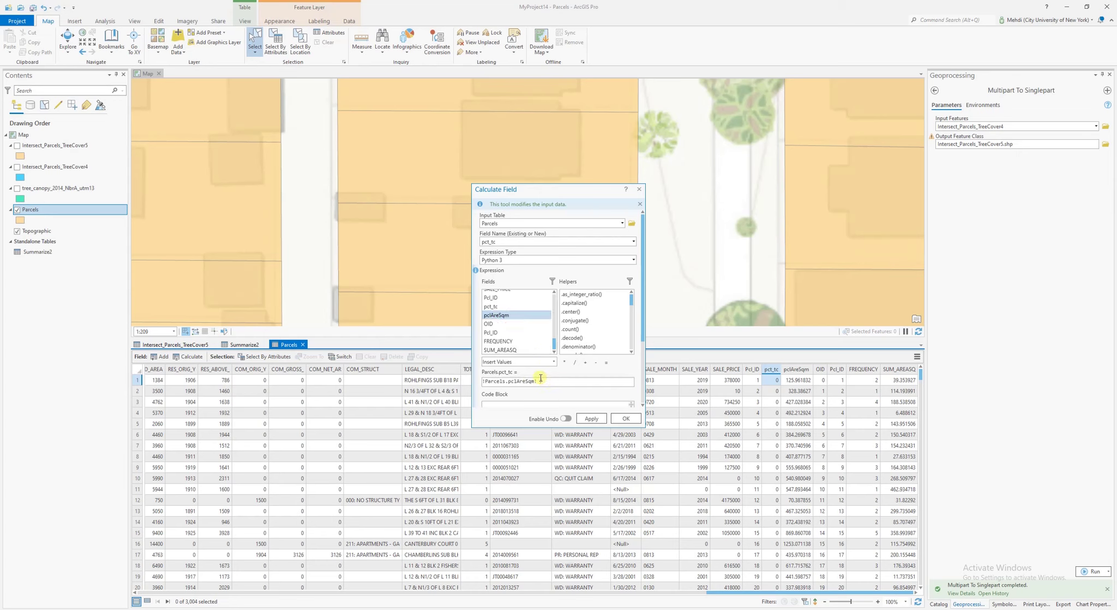
left_click_drag(540, 381, 482, 382)
double_click(510, 350)
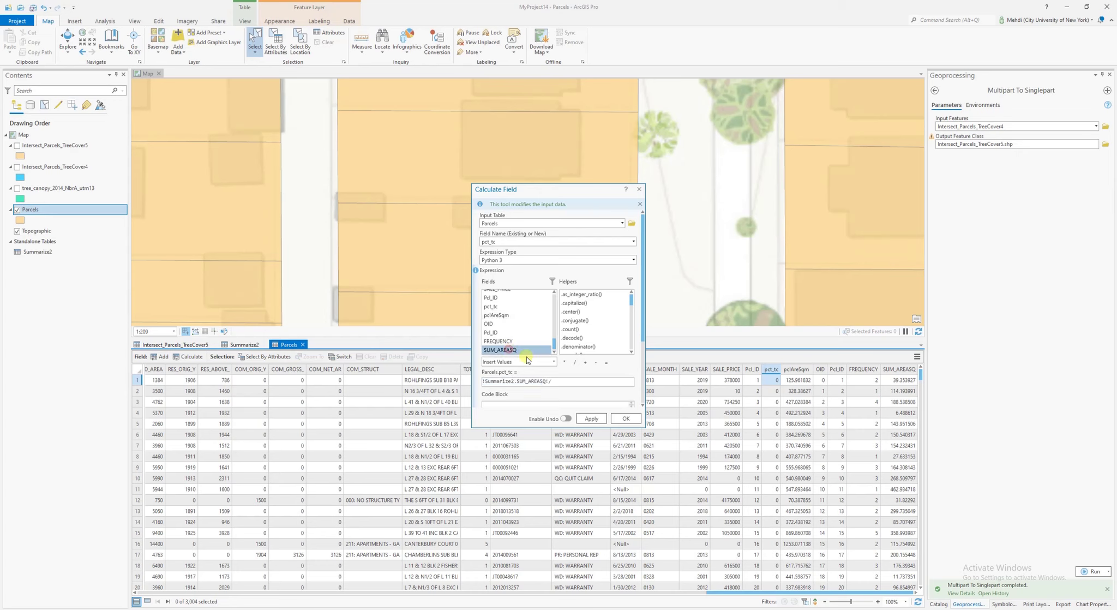
Step: Complete the pct_tc expression as !Summarize2.SUM_AREASQ! *100 / !Parcels.pclAreSqm!, apply it, close the calculation, and review the joined columns
left_click(560, 380)
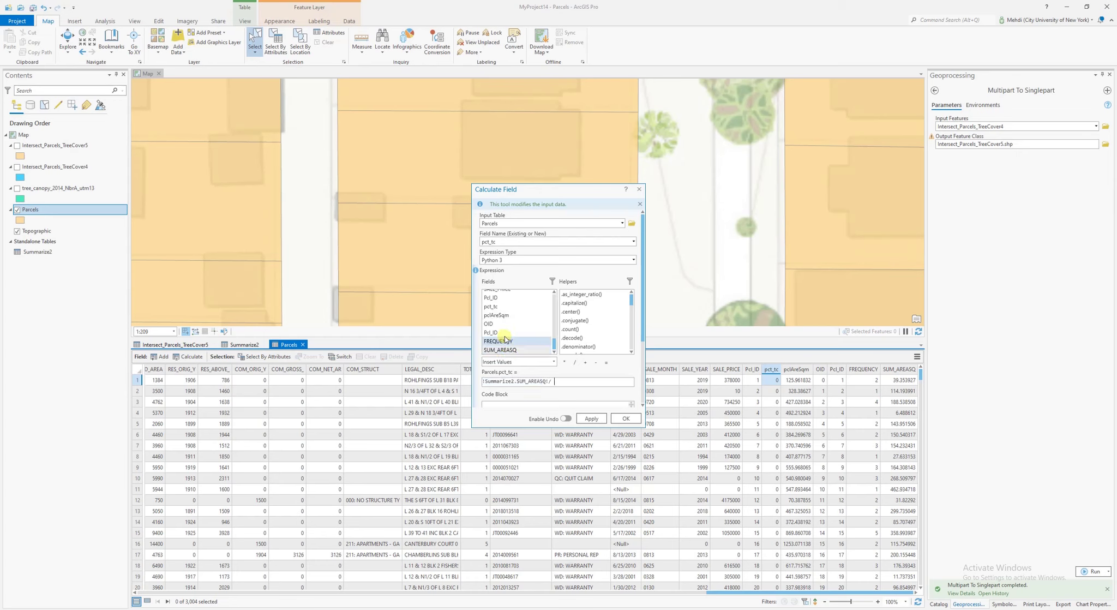
double_click(501, 316)
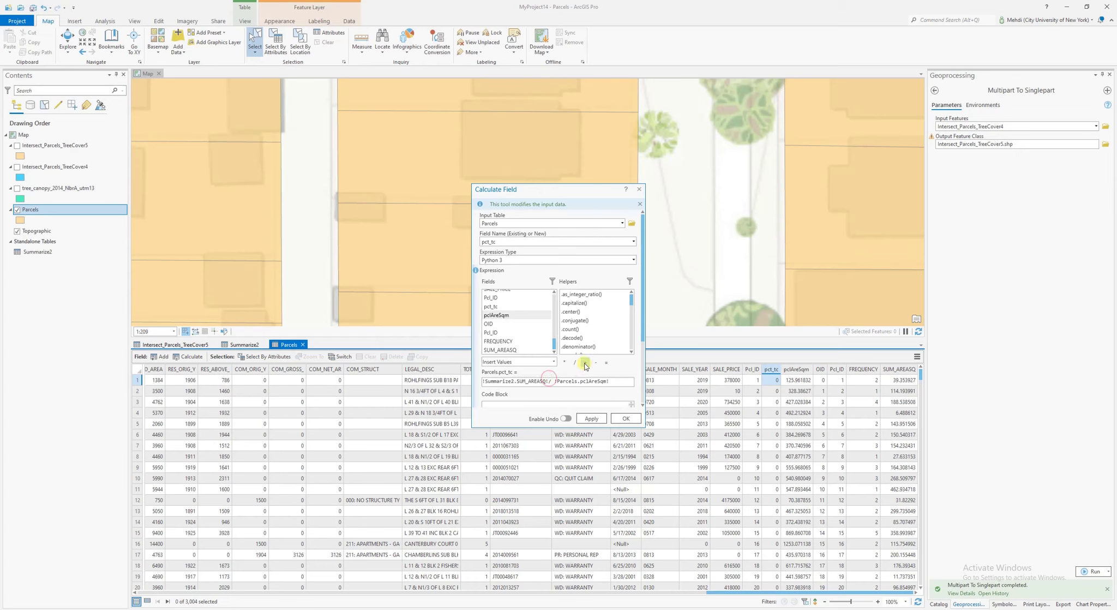
left_click(565, 362)
type("100")
left_click(593, 419)
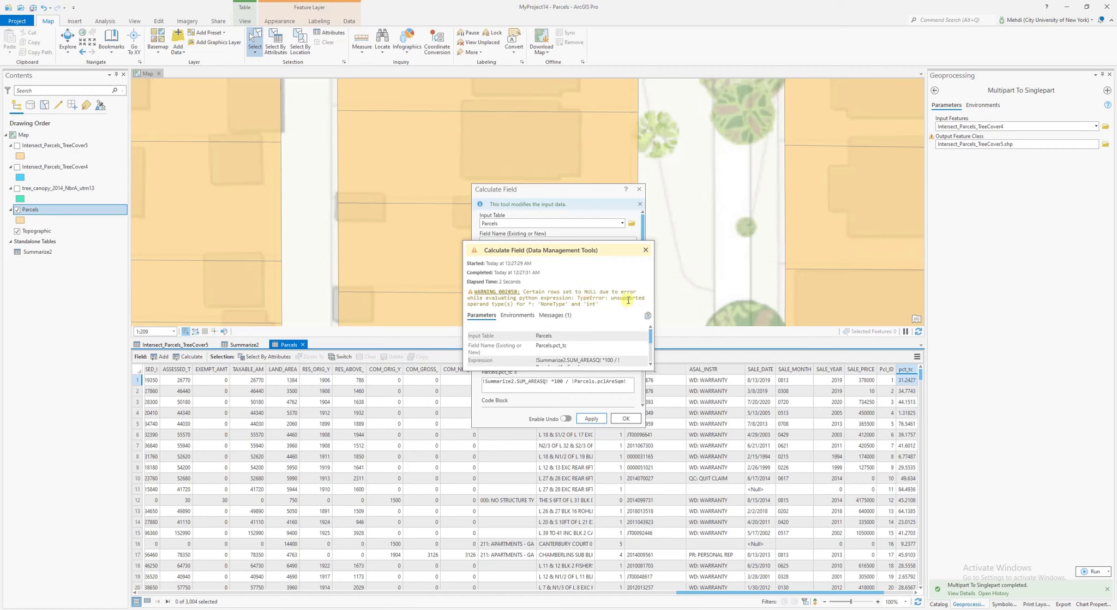
left_click(644, 250)
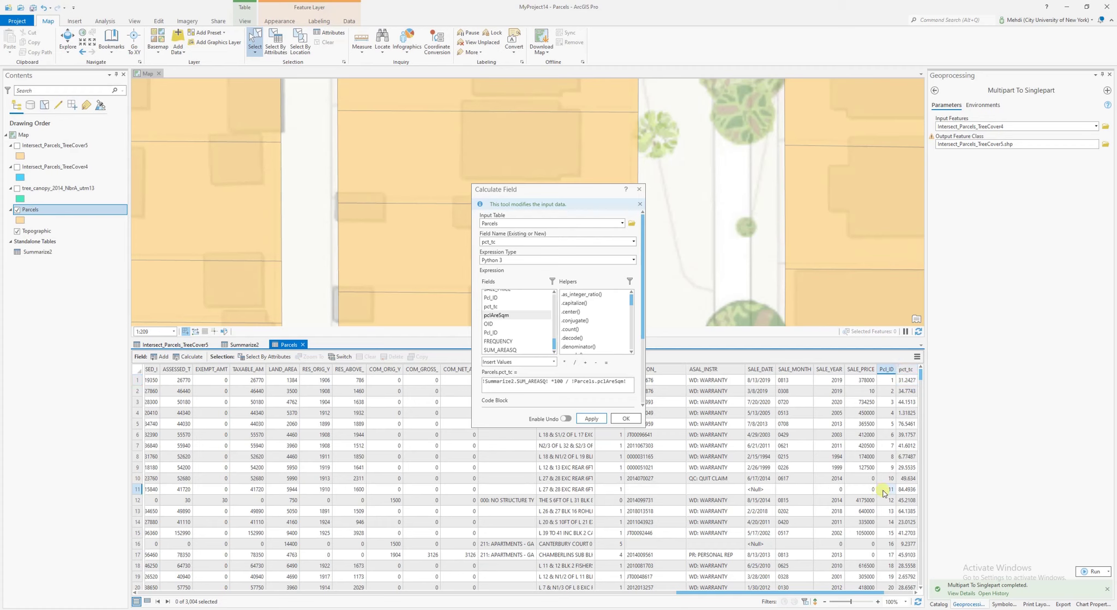
left_click(868, 499)
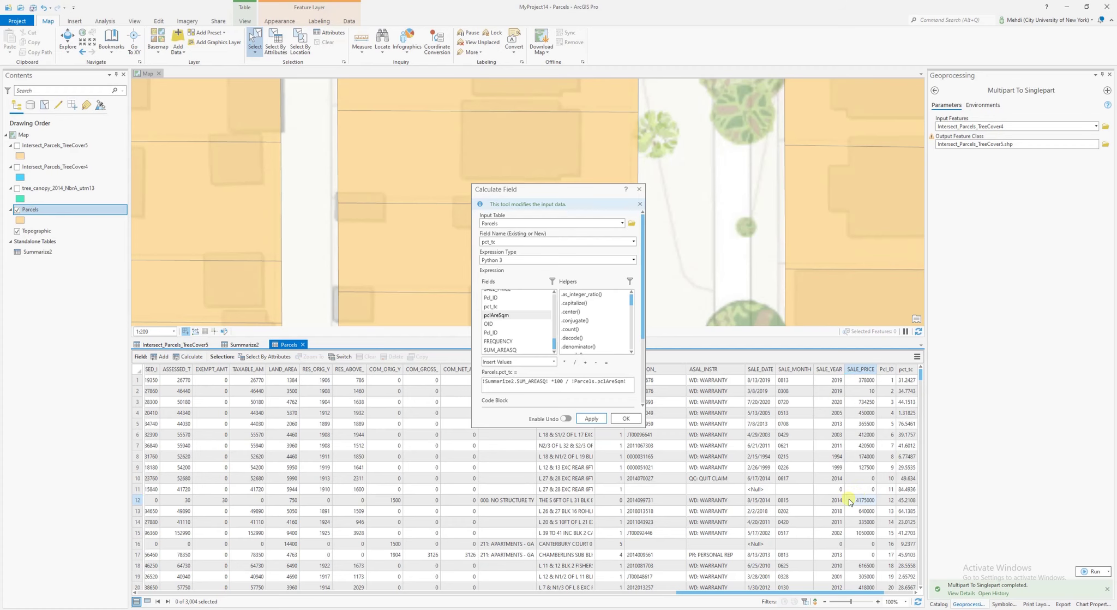
left_click(637, 190)
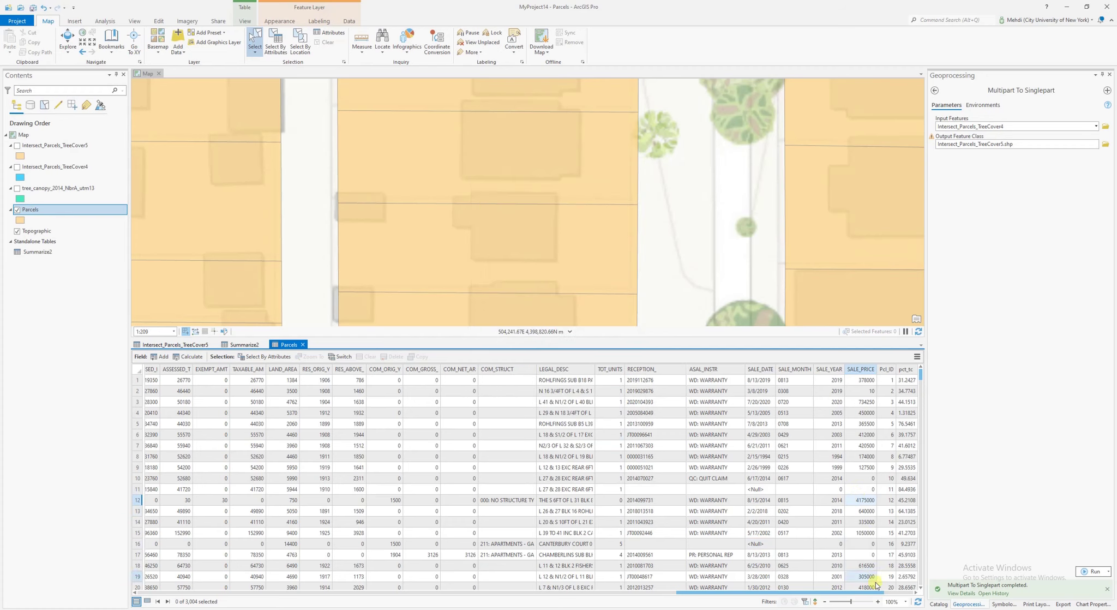
left_click_drag(874, 592, 922, 592)
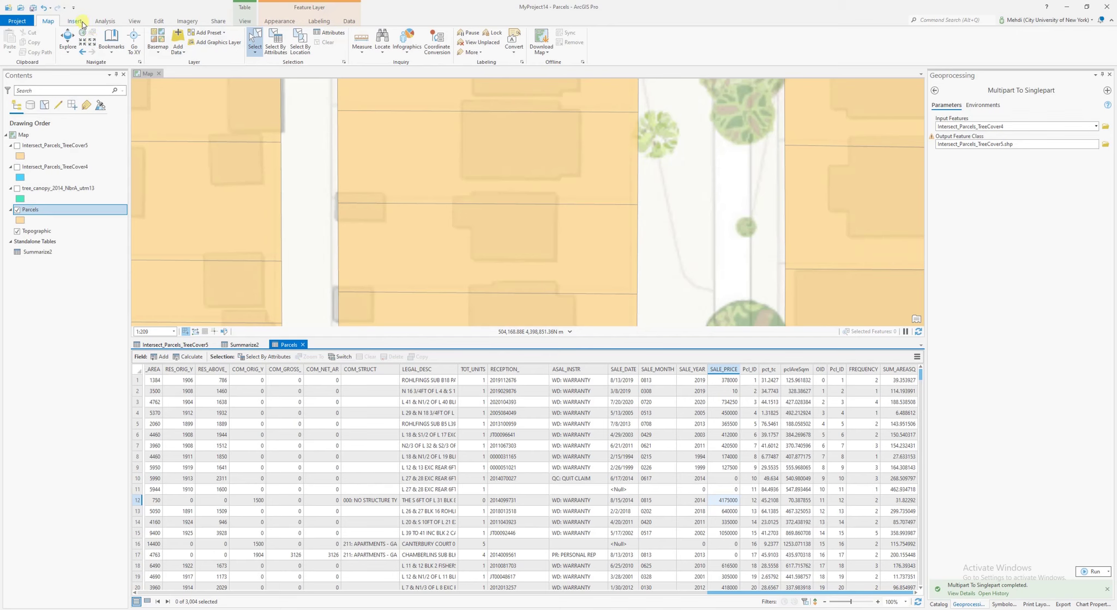
Step: Run Repair Geometry on Parcels with Delete Features with Null Geometry enabled and the Esri validation method
left_click(103, 21)
left_click(100, 39)
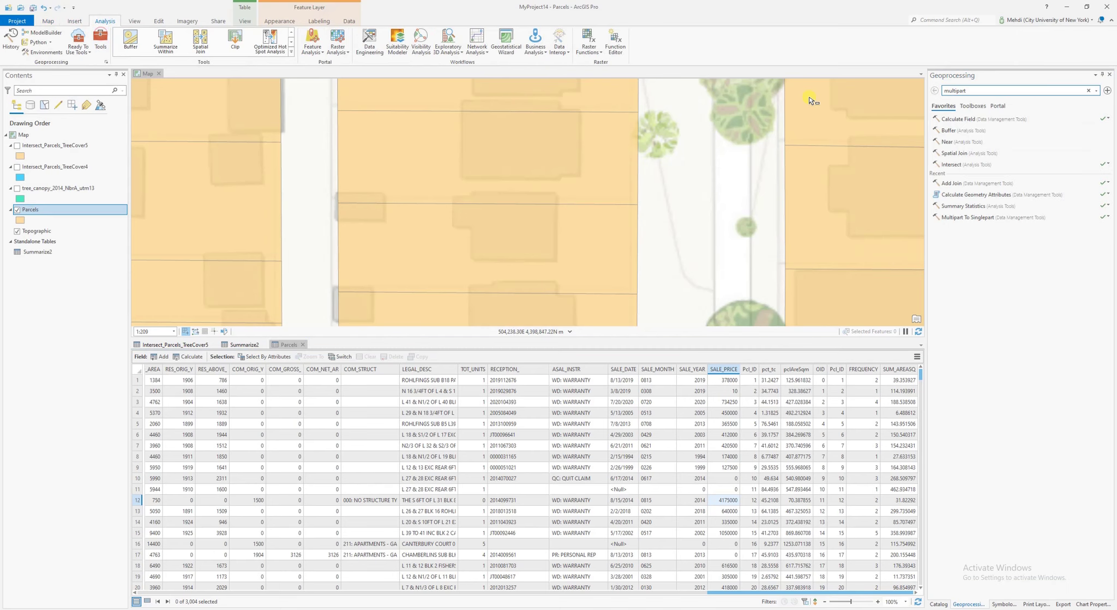
double_click(971, 91)
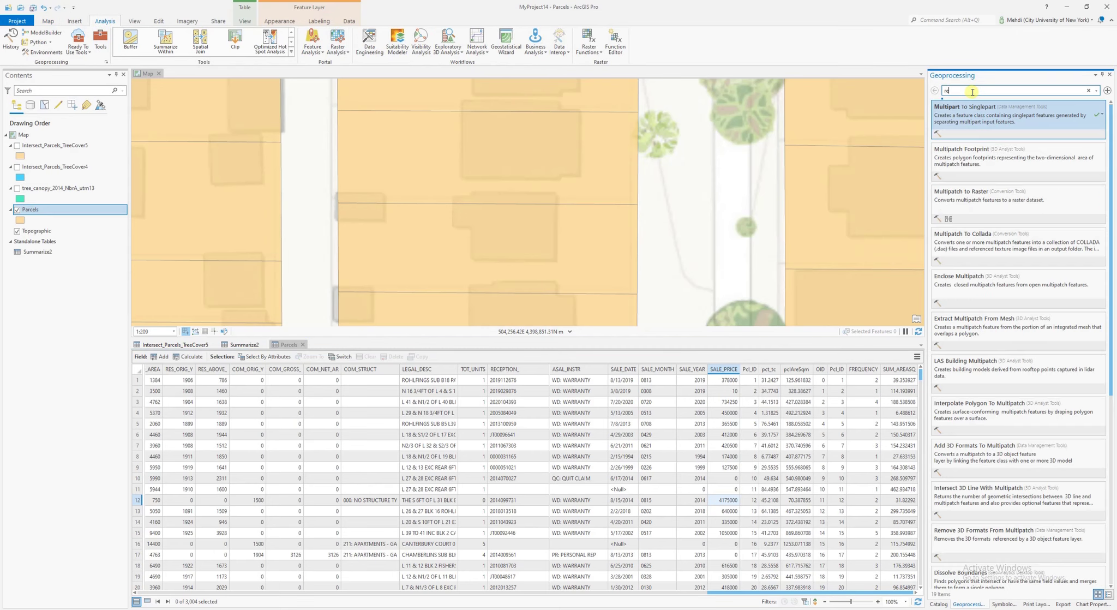
type("repai")
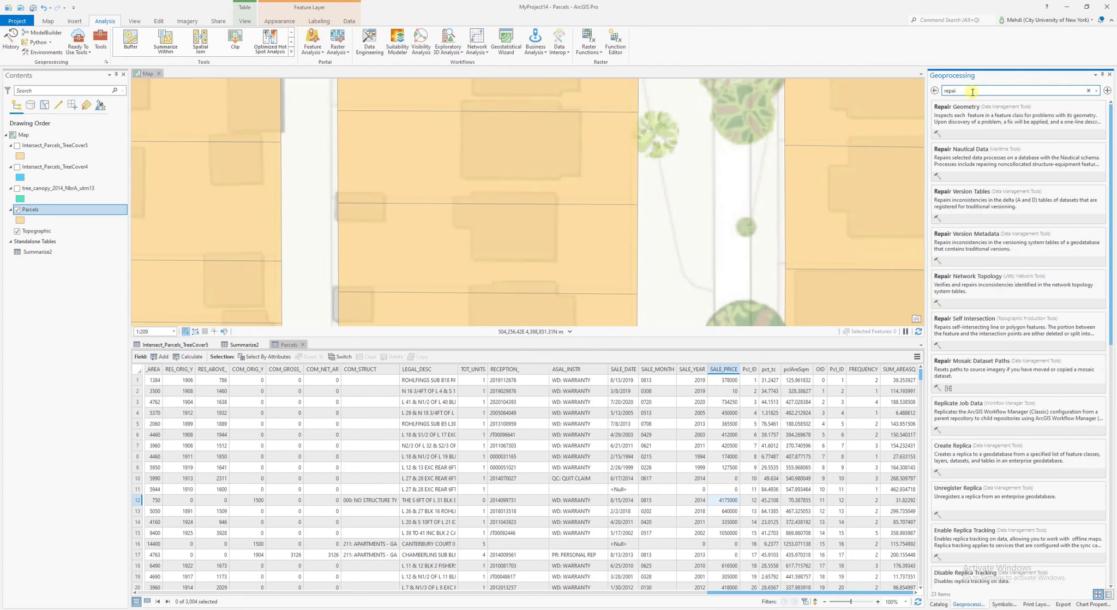
left_click(986, 114)
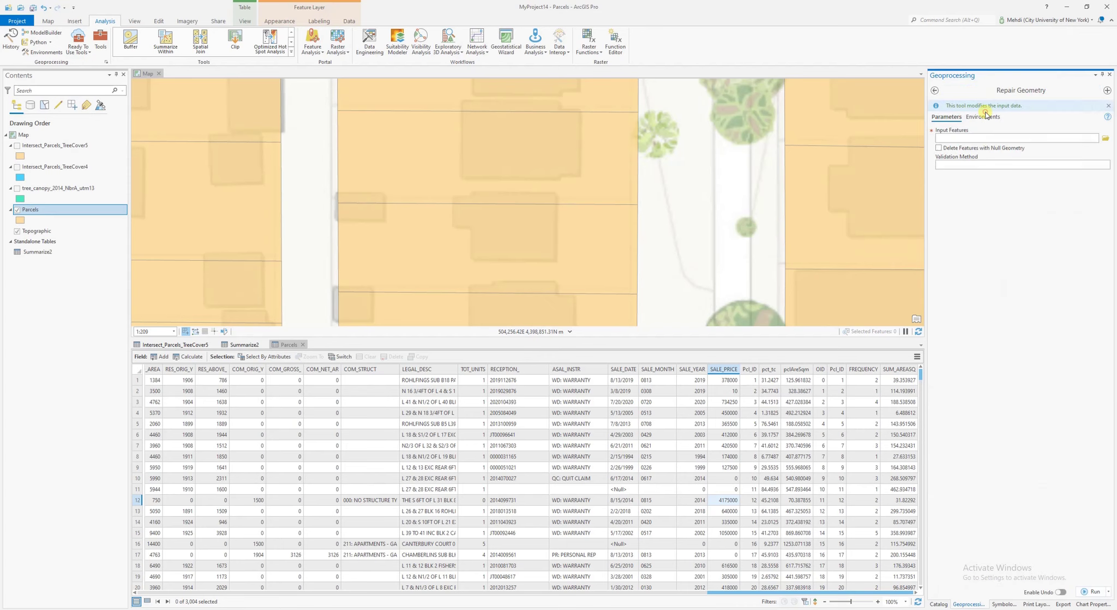
left_click(1096, 138)
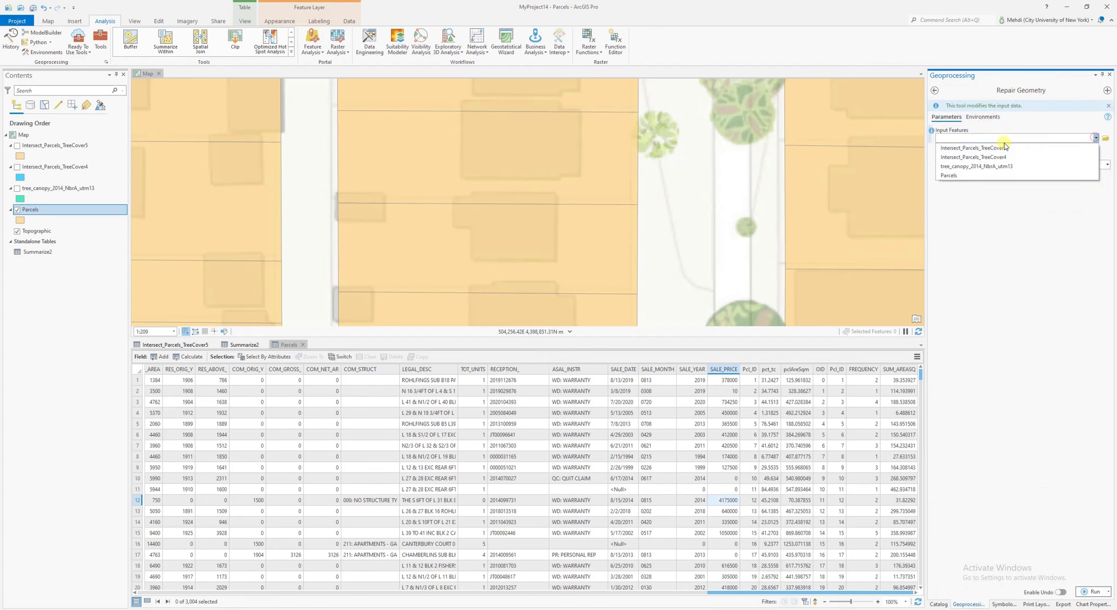
left_click(955, 169)
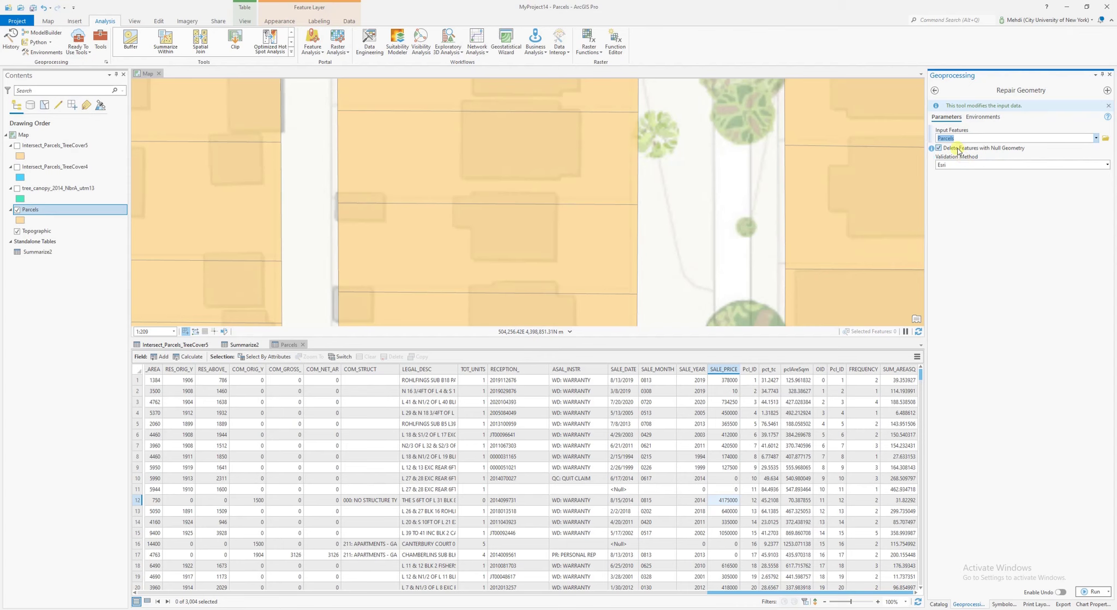
left_click(1092, 590)
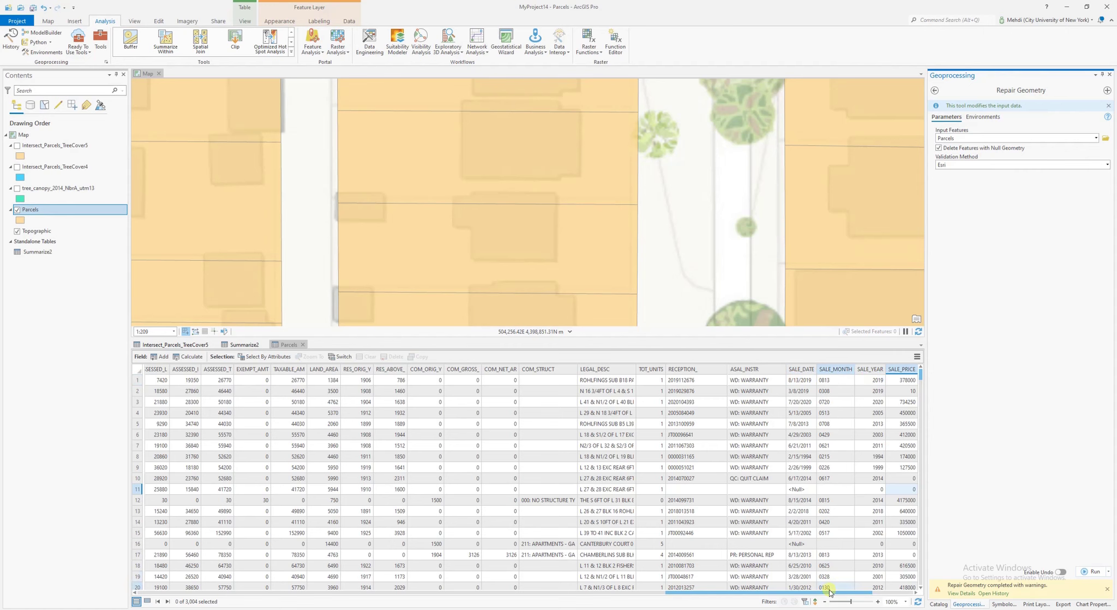
Step: Sort the Parcels table by pclAreSqm in ascending order and check the joined SUM_AREASQ column for missing values
left_click_drag(829, 592, 889, 596)
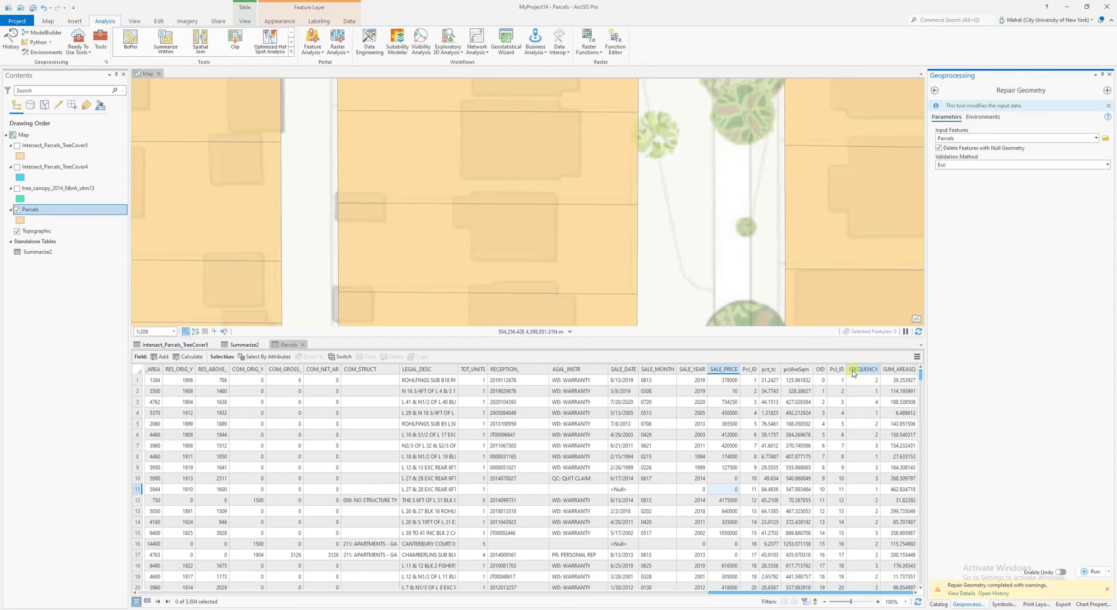
left_click(802, 371)
right_click(802, 370)
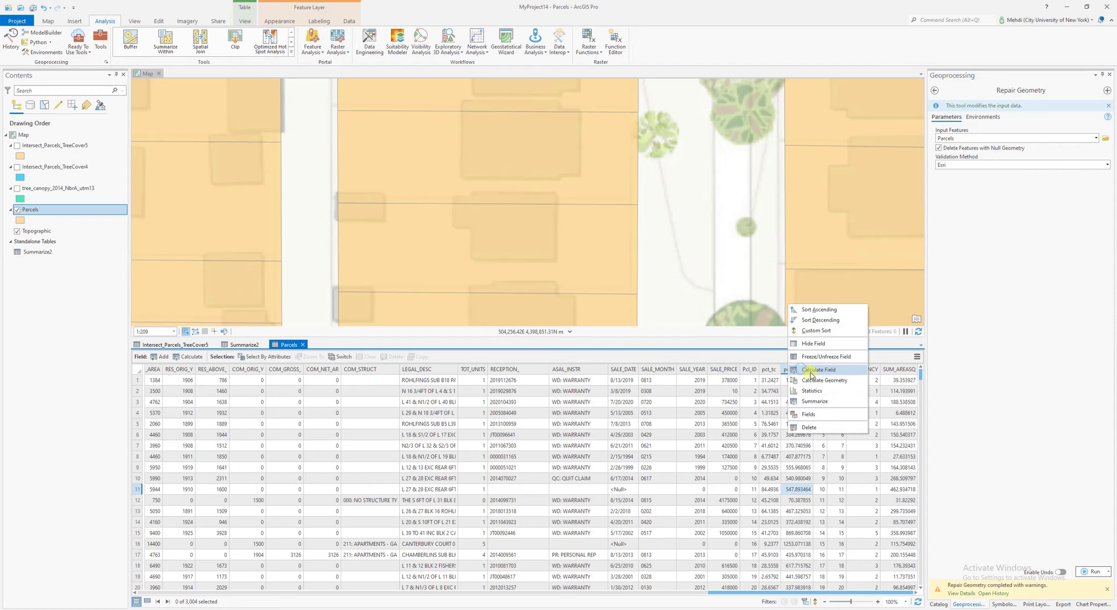
left_click(810, 310)
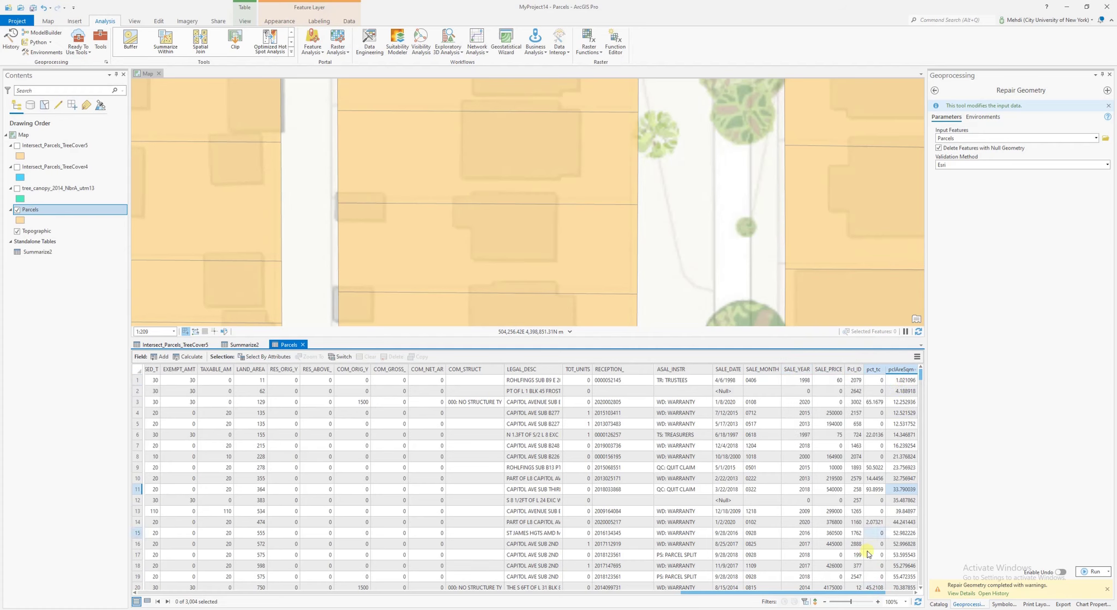
left_click_drag(870, 594, 909, 595)
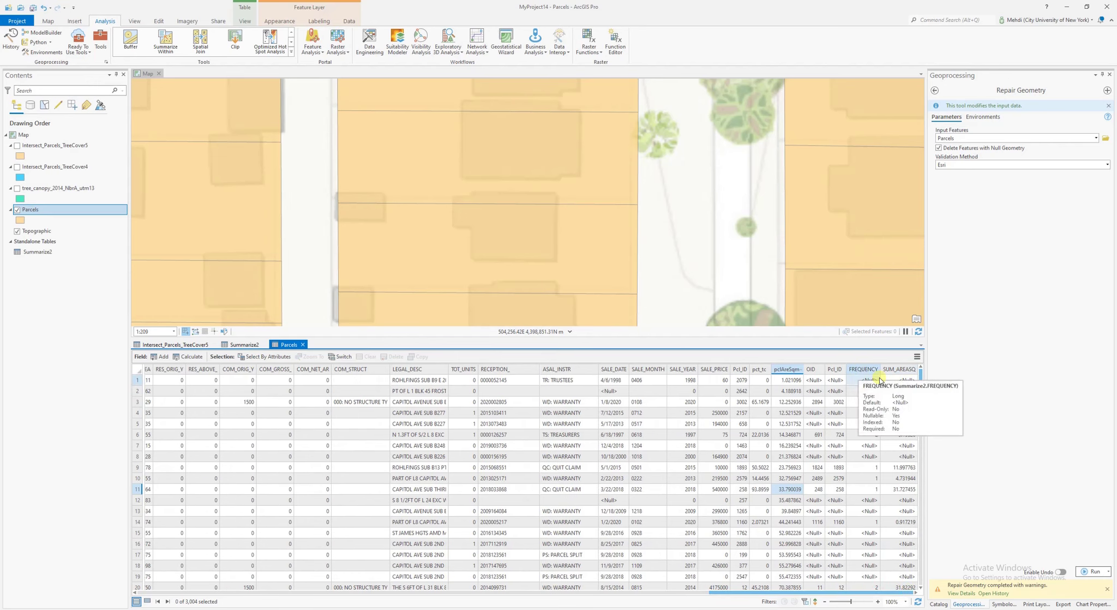
left_click(898, 402)
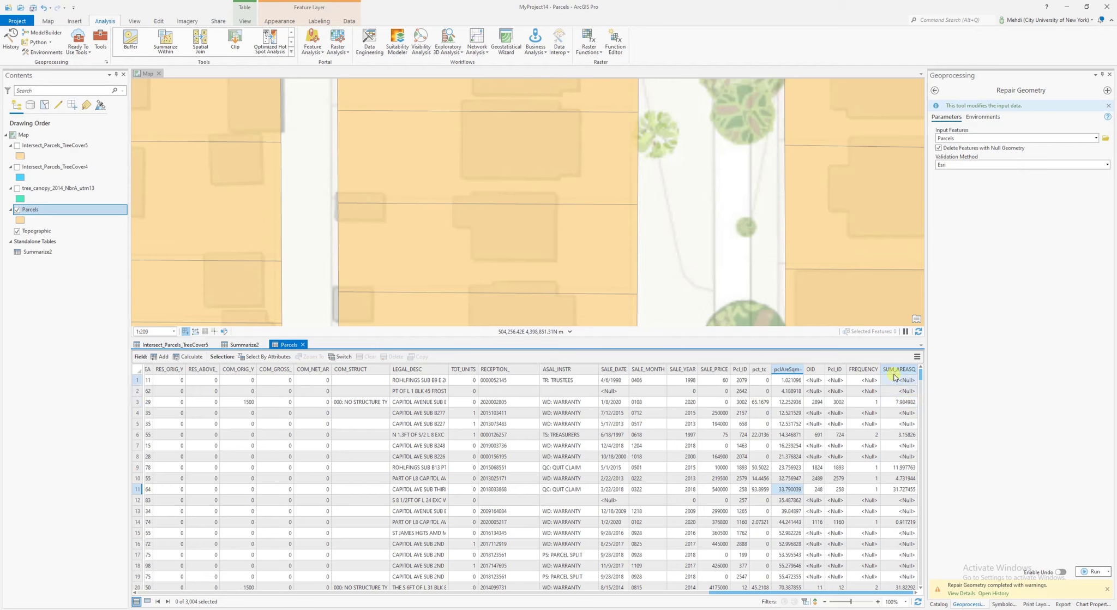
double_click(903, 402)
left_click(894, 382)
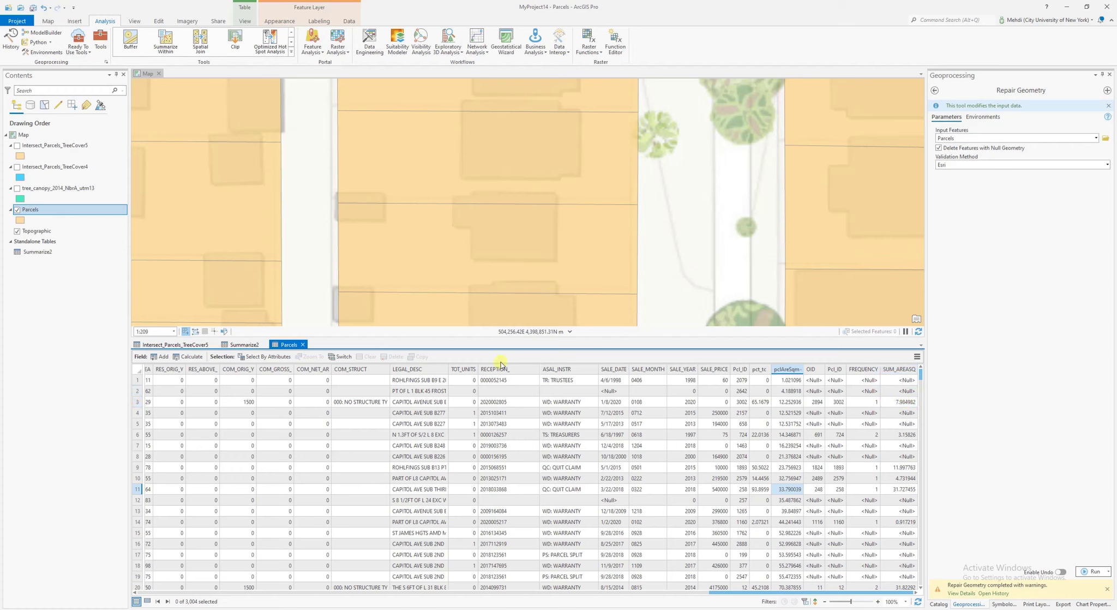
Step: Select the Parcels records where SUM_AREASQ is not null, using a new attribute selection
left_click(263, 358)
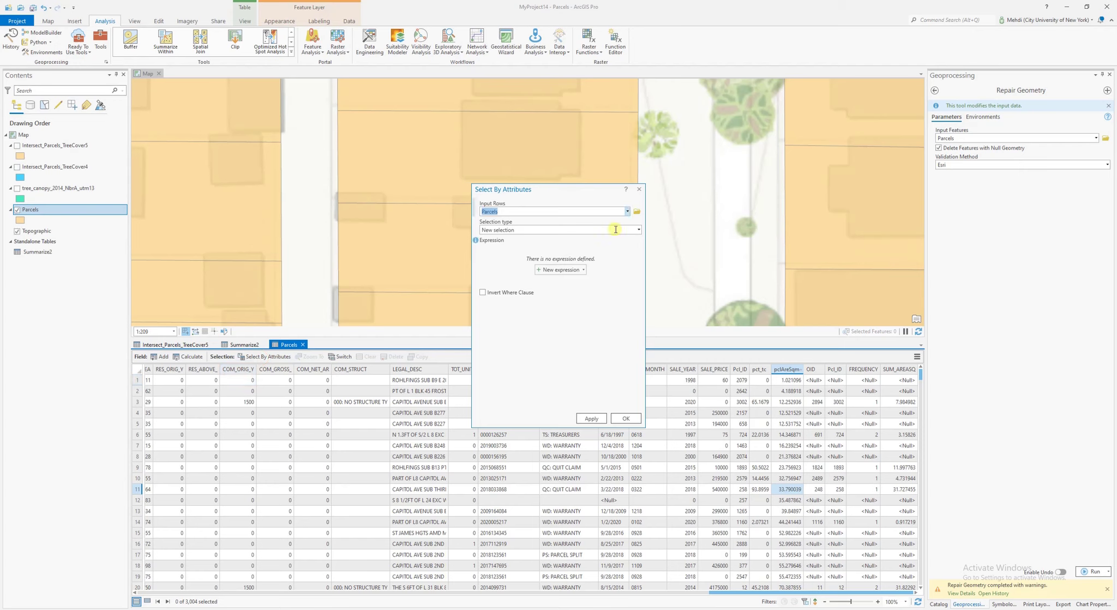
left_click(572, 268)
left_click(549, 281)
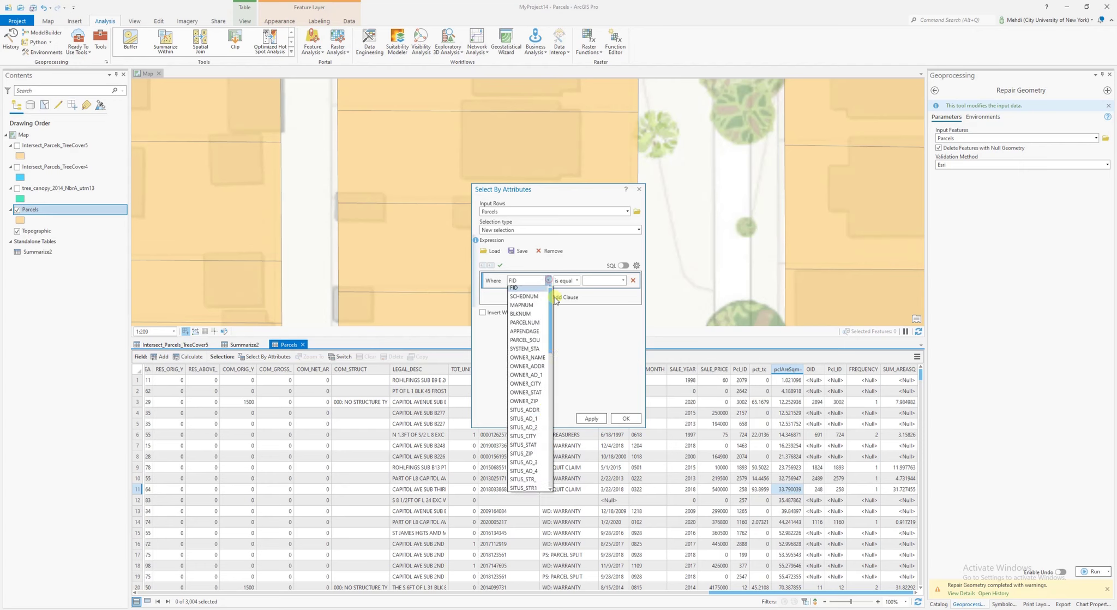
scroll(525, 464, "down", 8)
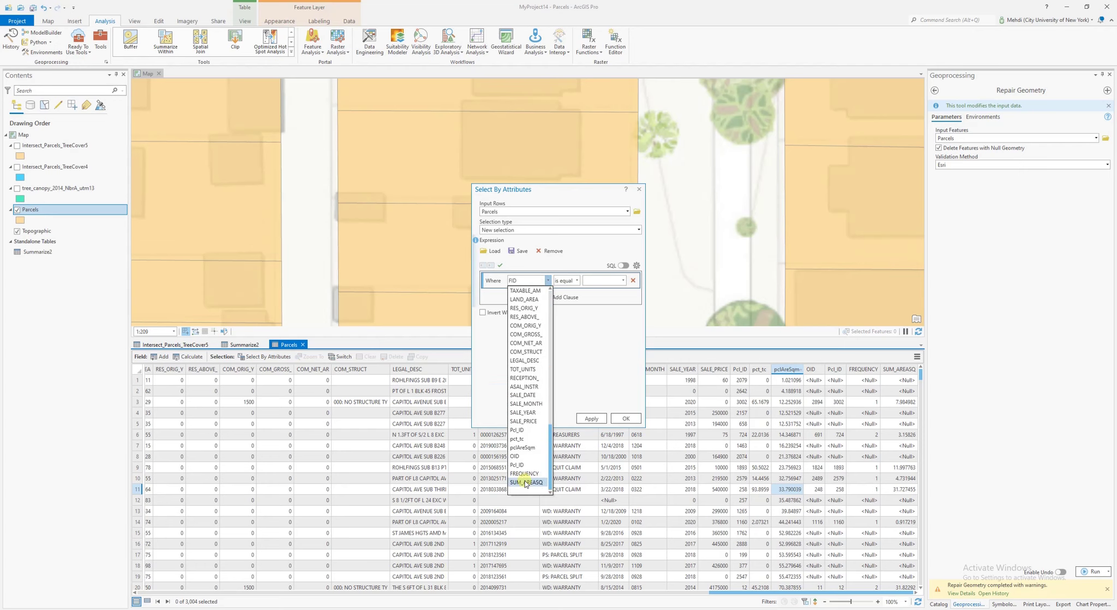
left_click(526, 482)
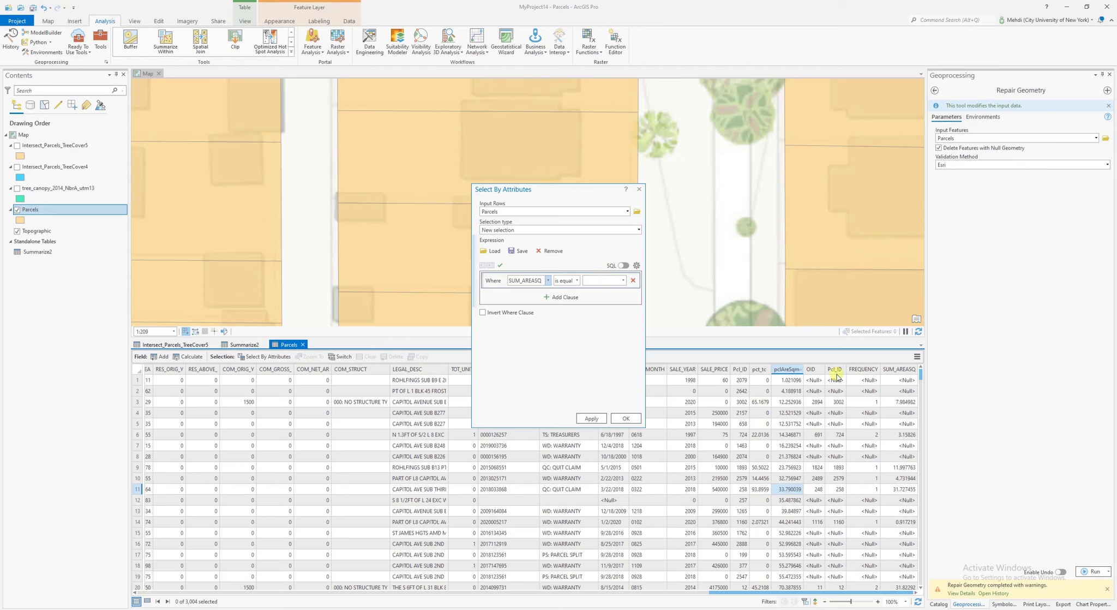
left_click(577, 281)
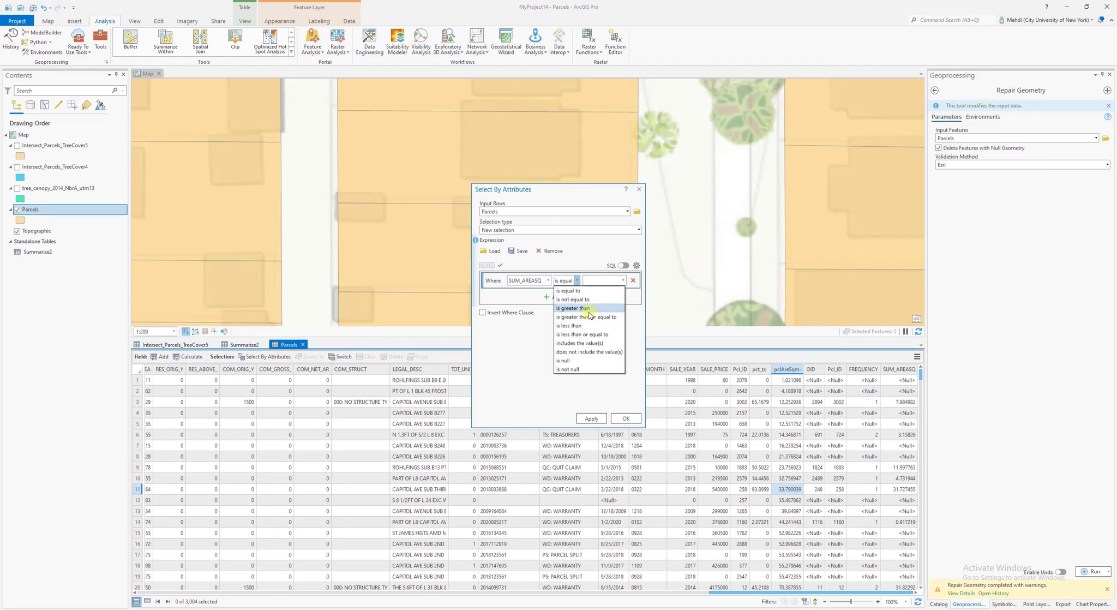
left_click(586, 368)
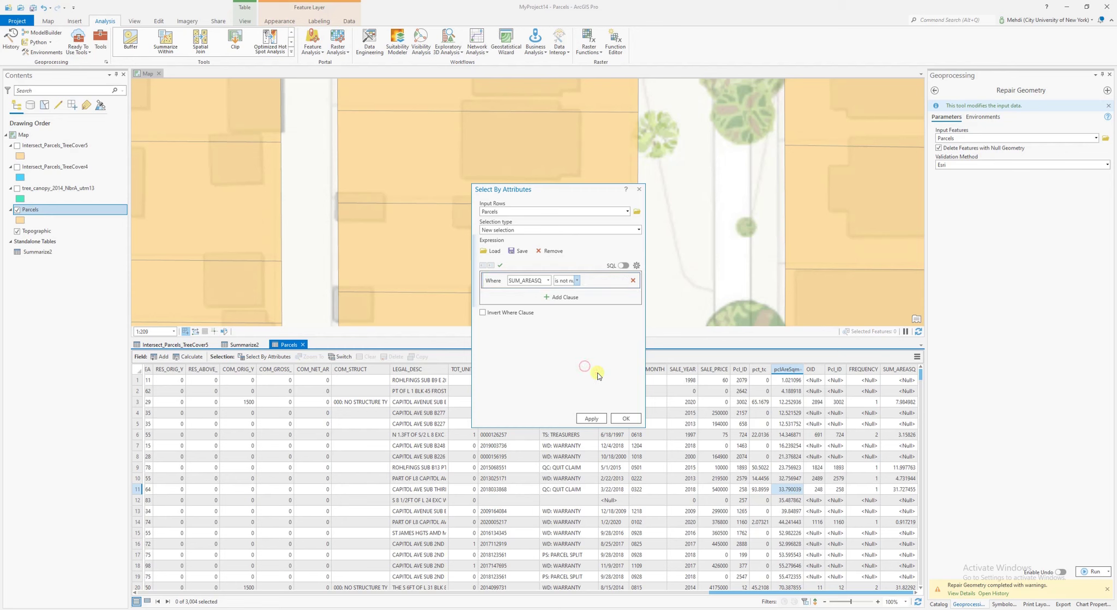
left_click(589, 417)
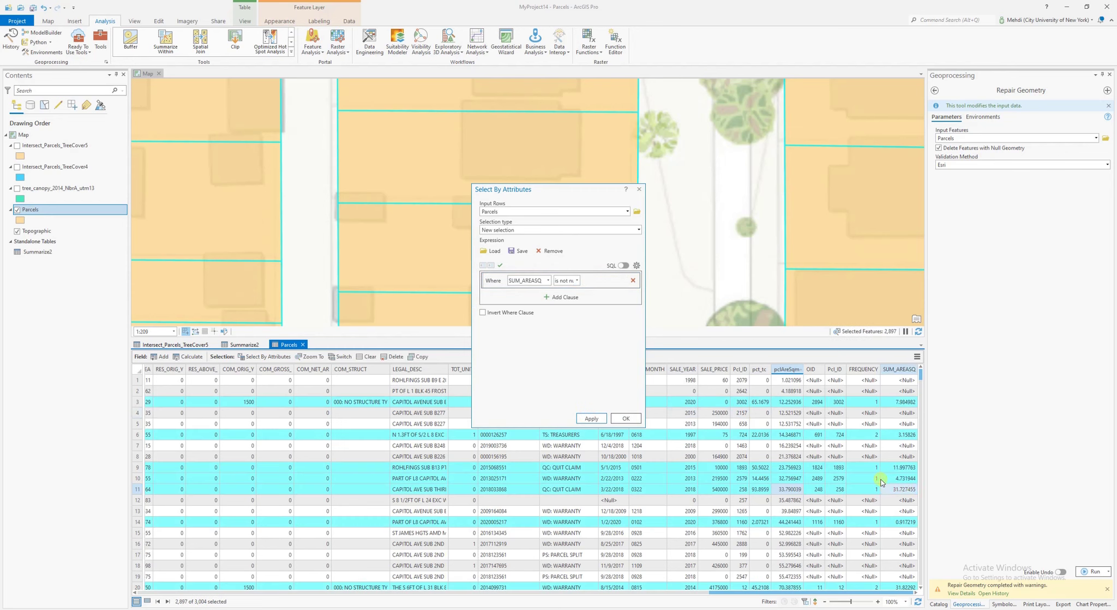
left_click(640, 190)
Step: Calculate pct_tc for the selected parcels as !Summarize2.SUM_AREASQ! * 100 / !Parcels.pclAreSqm!, and close the calculation
right_click(765, 369)
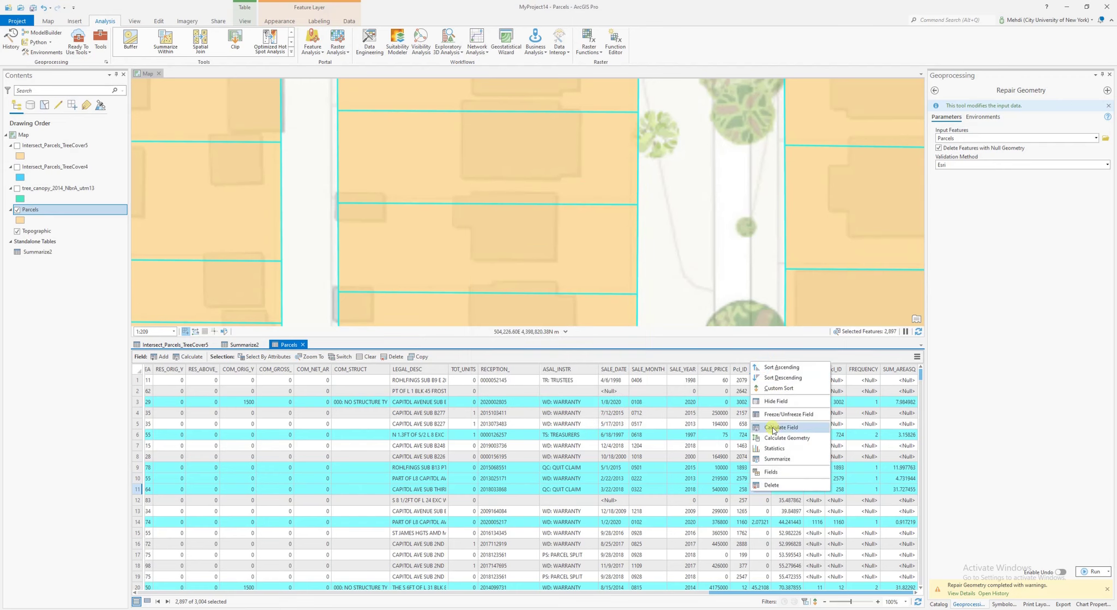
left_click(774, 427)
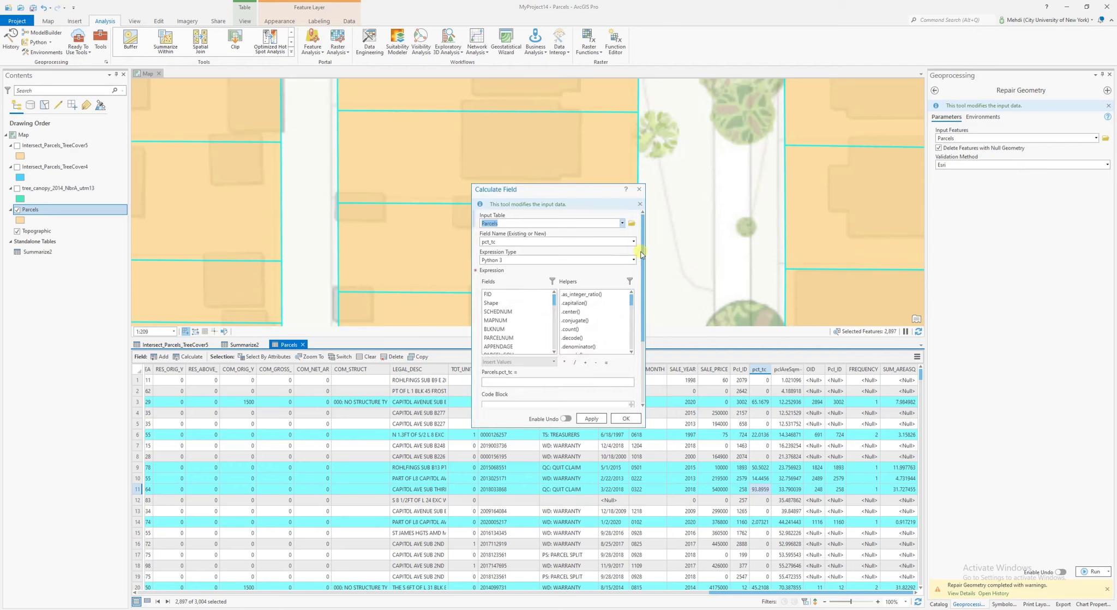
scroll(642, 281, "down", 3)
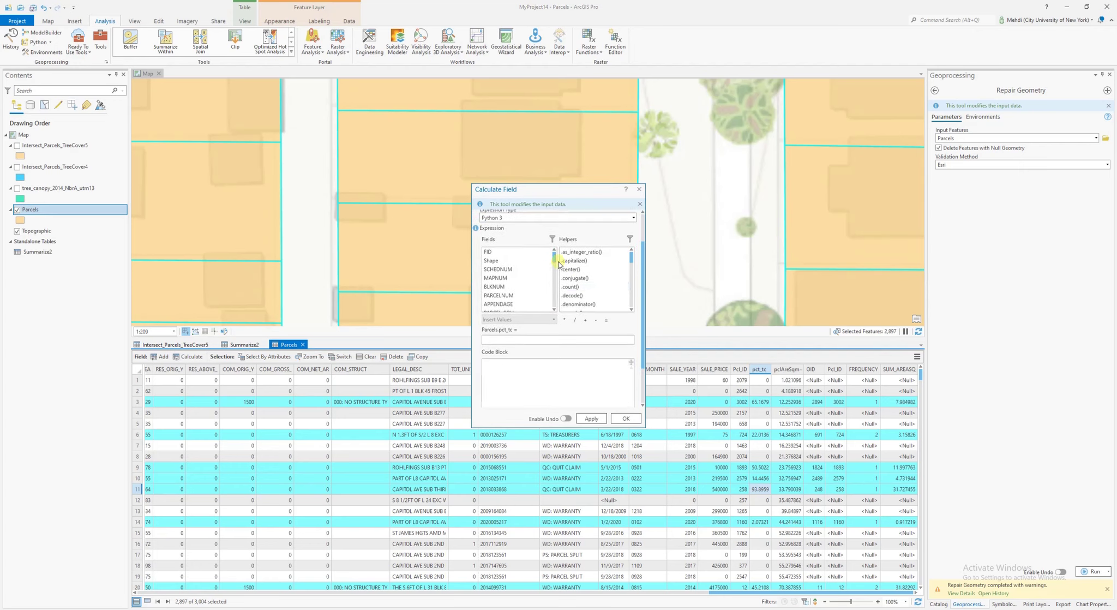
scroll(554, 259, "down", 10)
double_click(513, 307)
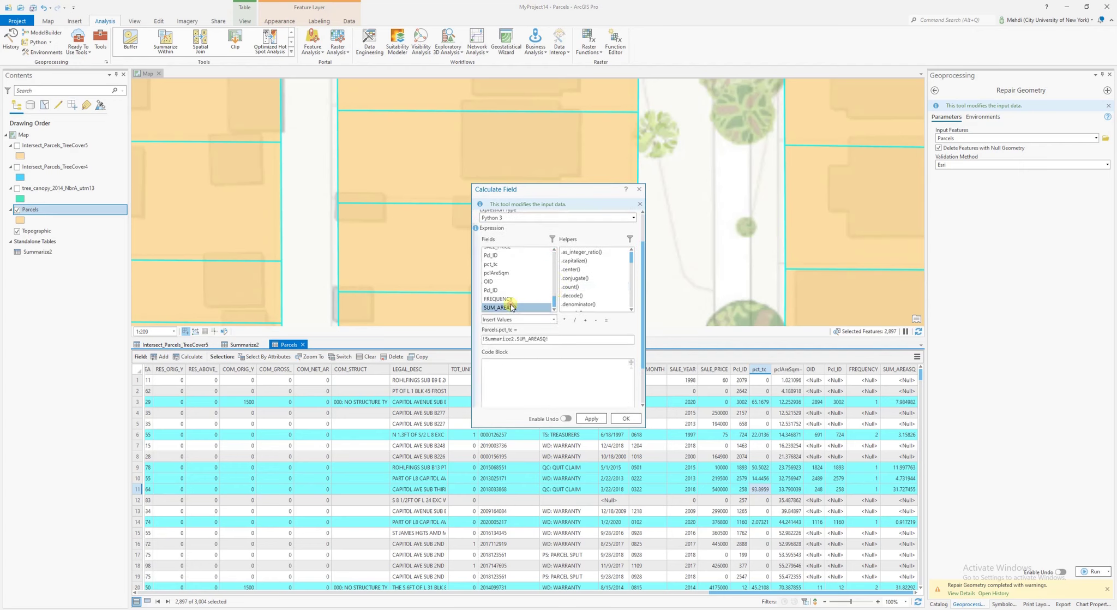
left_click(564, 320)
left_click(565, 338)
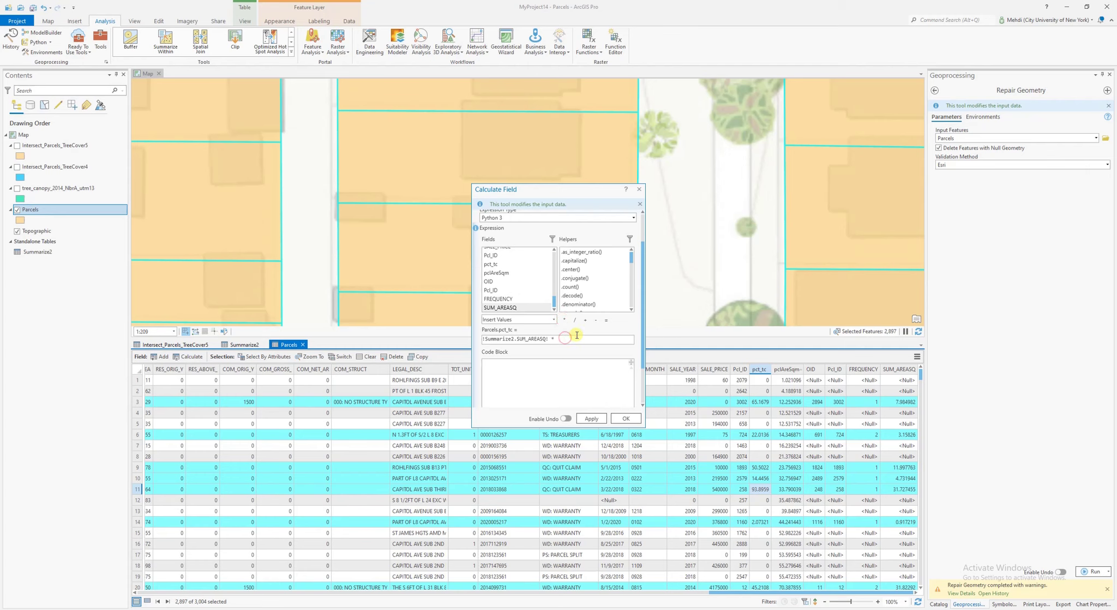
left_click(575, 321)
double_click(505, 273)
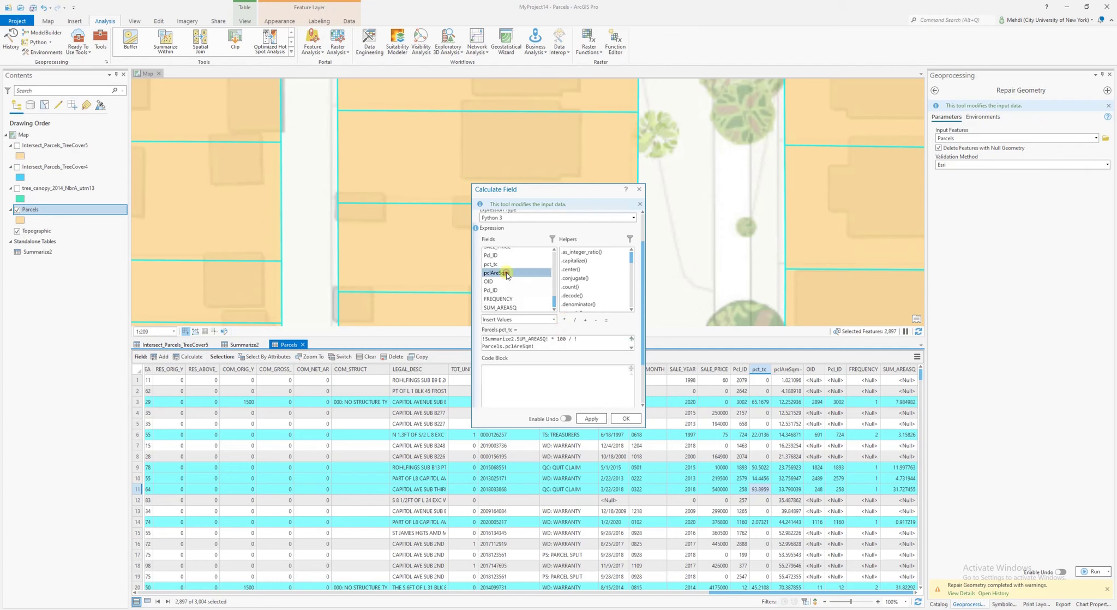
left_click(591, 418)
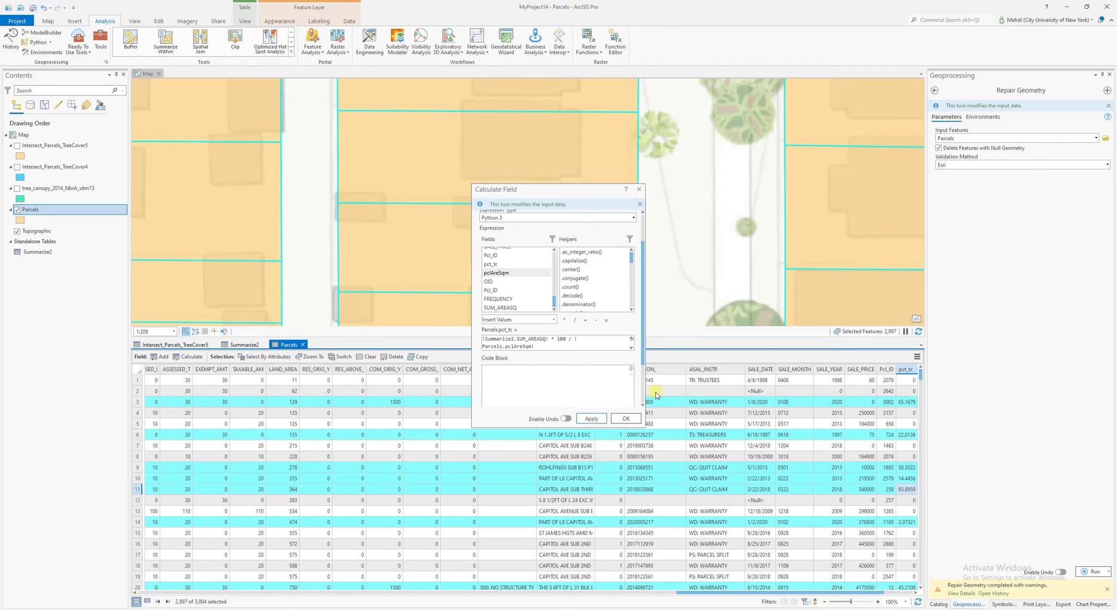
left_click(639, 190)
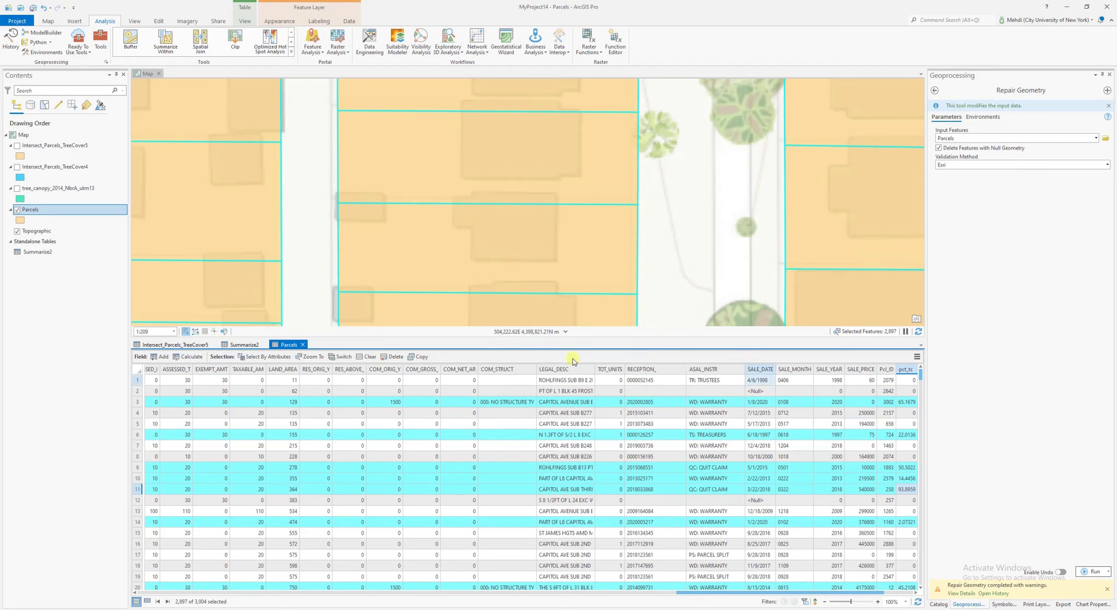
Step: Clear the selection of parcels on the map
right_click(74, 212)
left_click(48, 21)
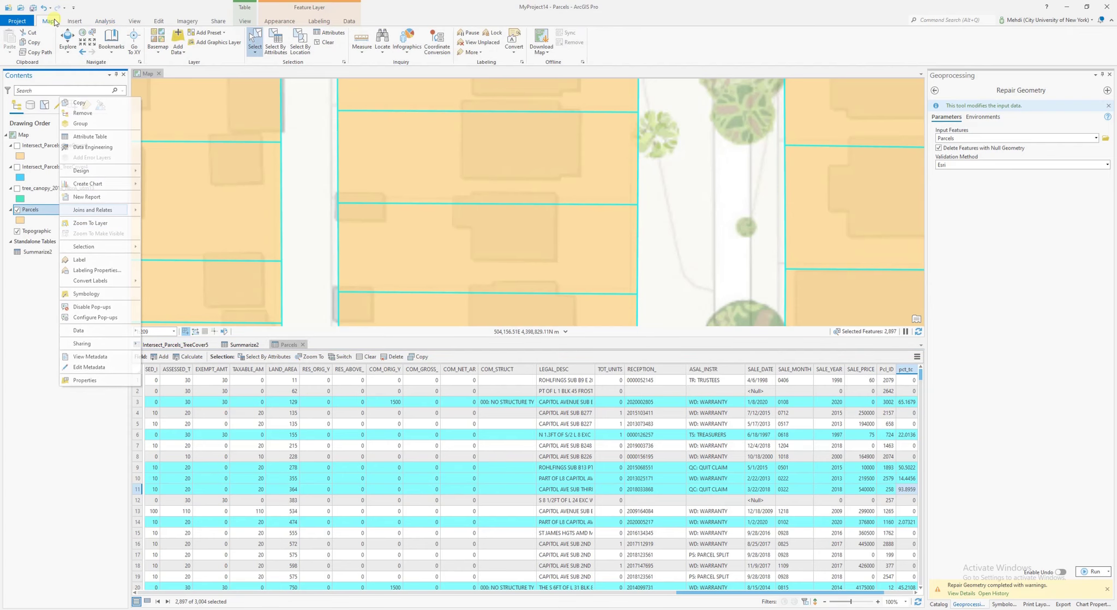
left_click(324, 42)
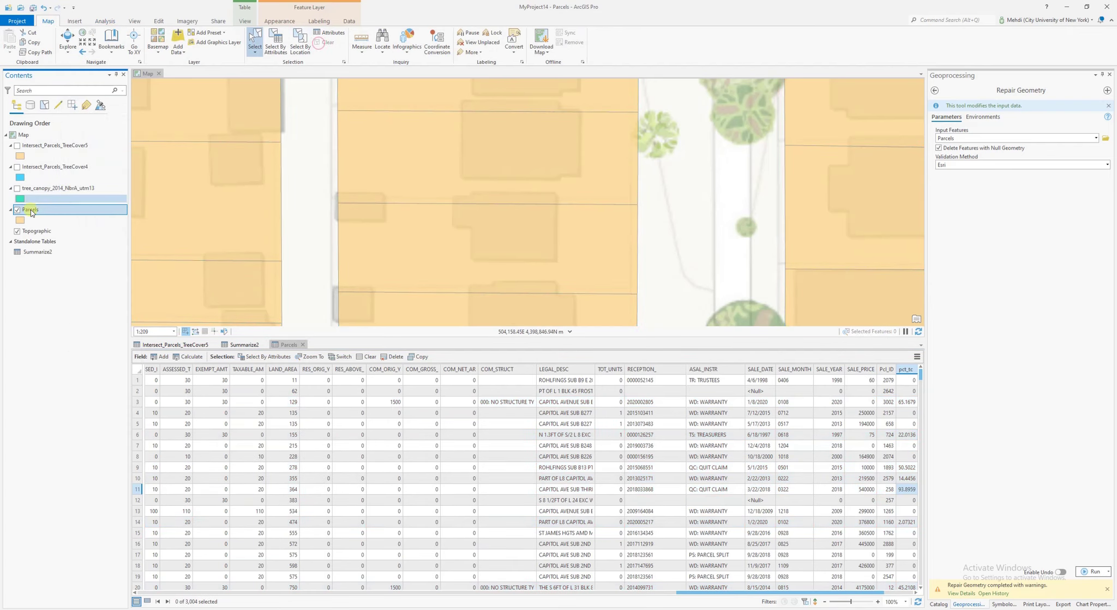
Step: Symbolize the Parcels layer with Graduated Colors based on the pct_tc field
right_click(32, 210)
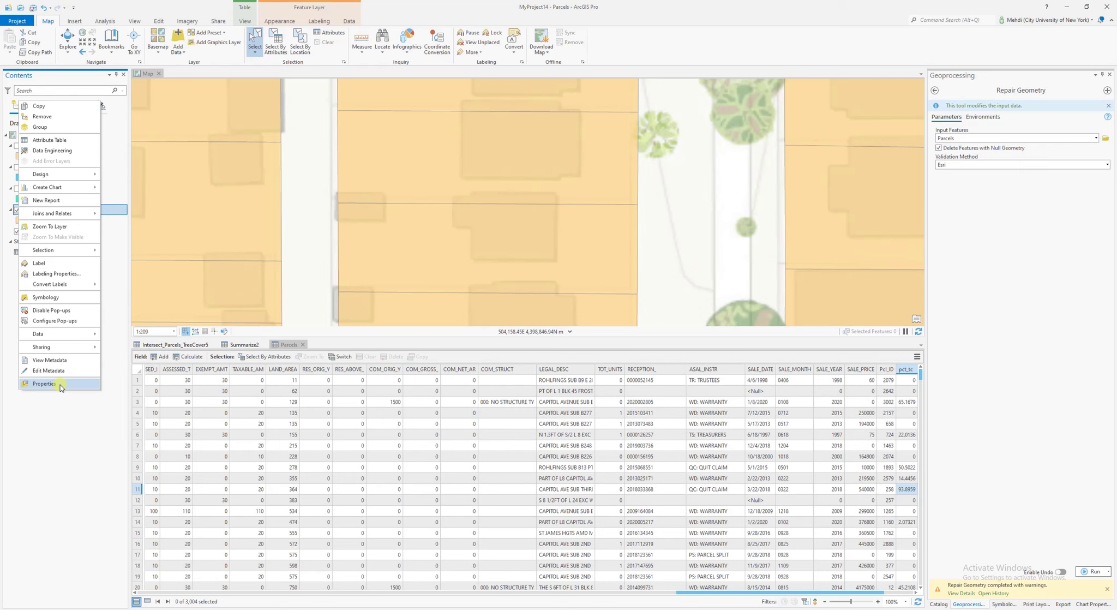
left_click(60, 297)
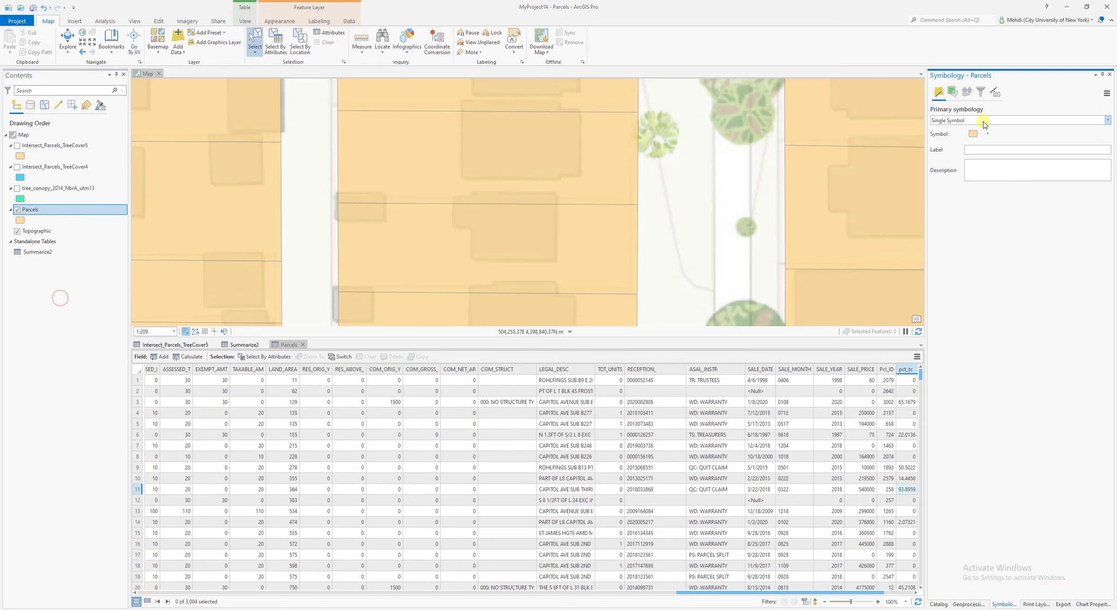
left_click(982, 120)
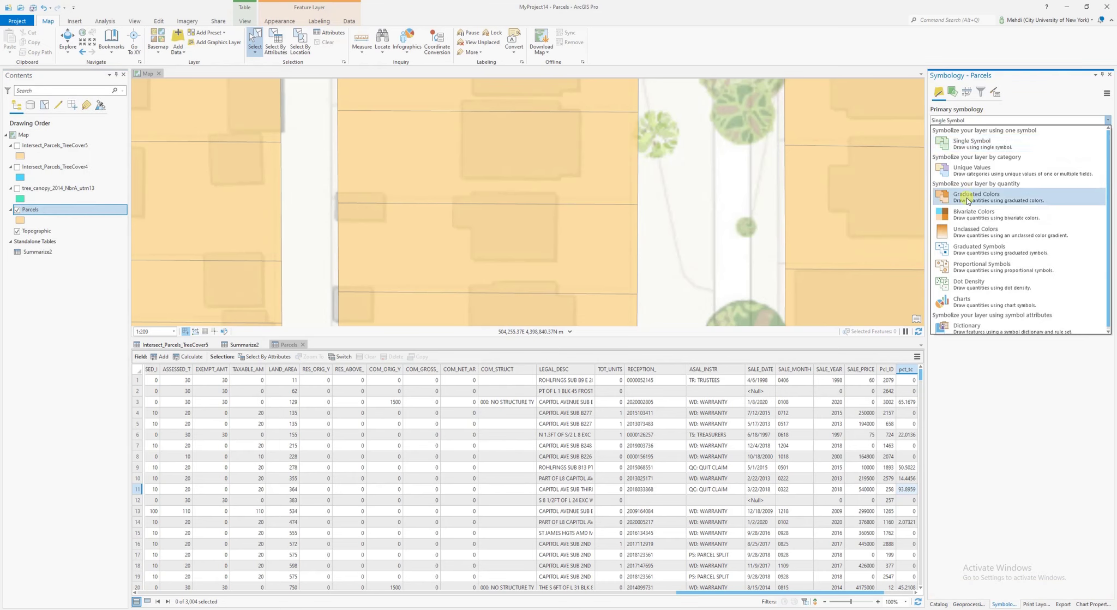
left_click(968, 201)
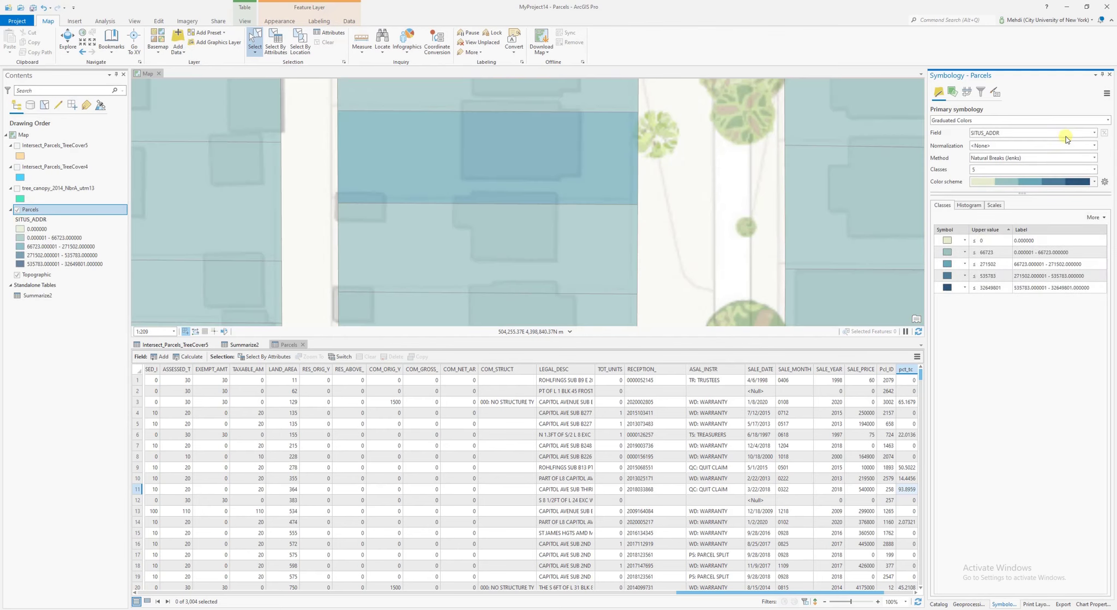
left_click(1086, 135)
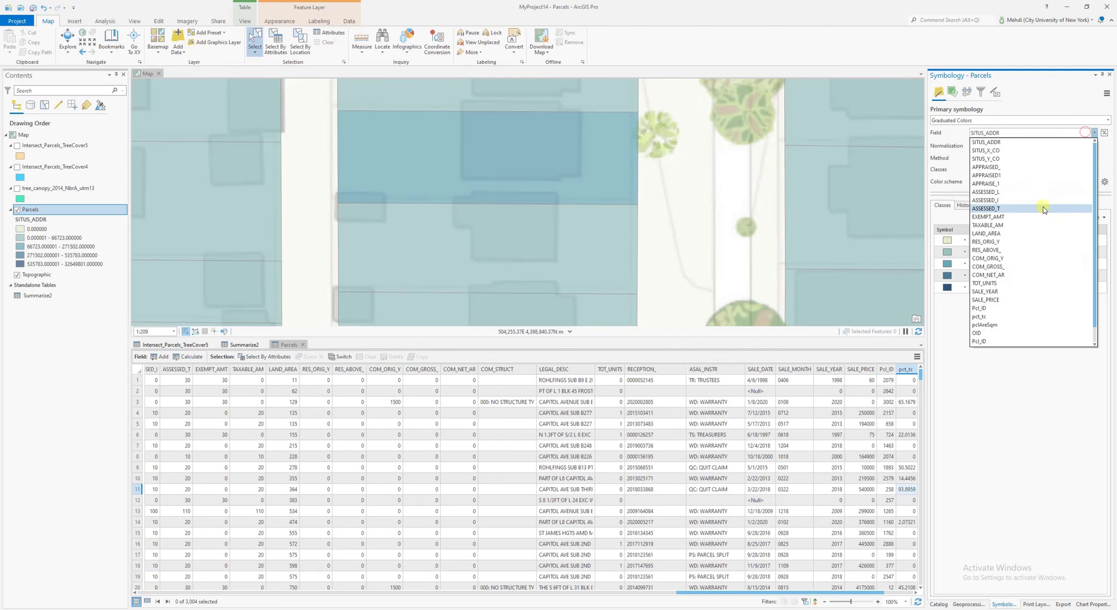
scroll(975, 218, "down", 1)
left_click(980, 299)
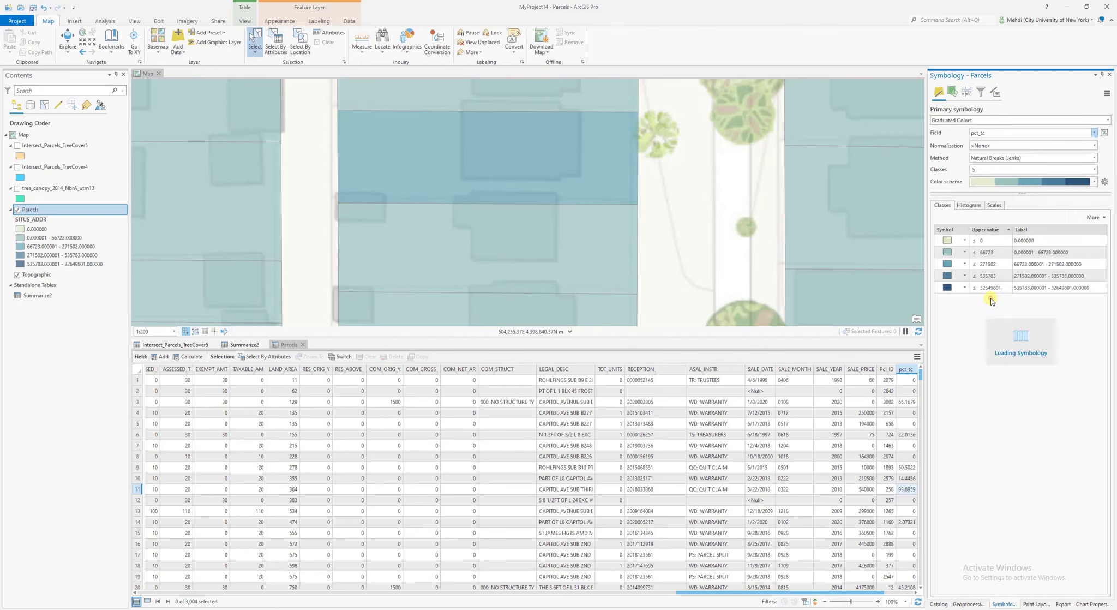
Step: Examine the canopy percentage pattern across the Parcels layer on the map, and return to the Parcels table
scroll(772, 256, "down", 10)
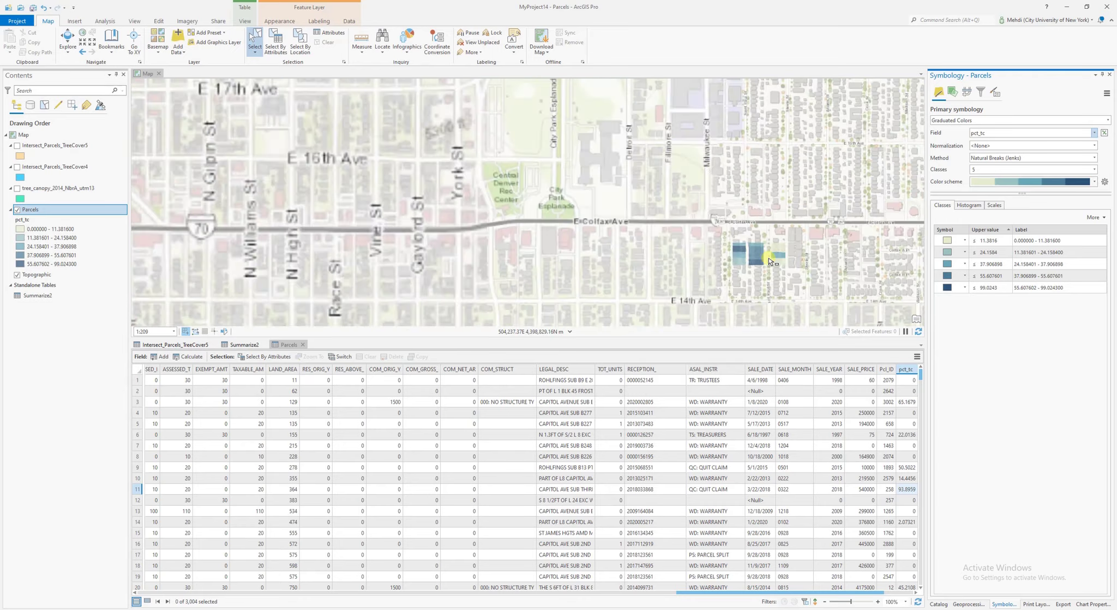
left_click_drag(772, 267, 688, 210)
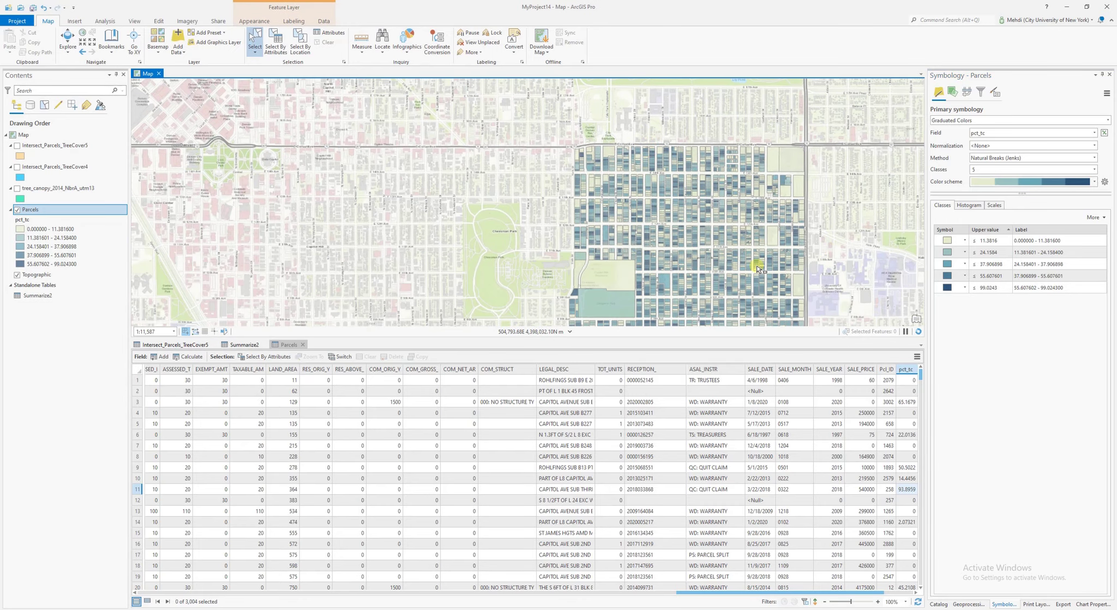
left_click_drag(757, 265, 692, 203)
scroll(631, 225, "up", 2)
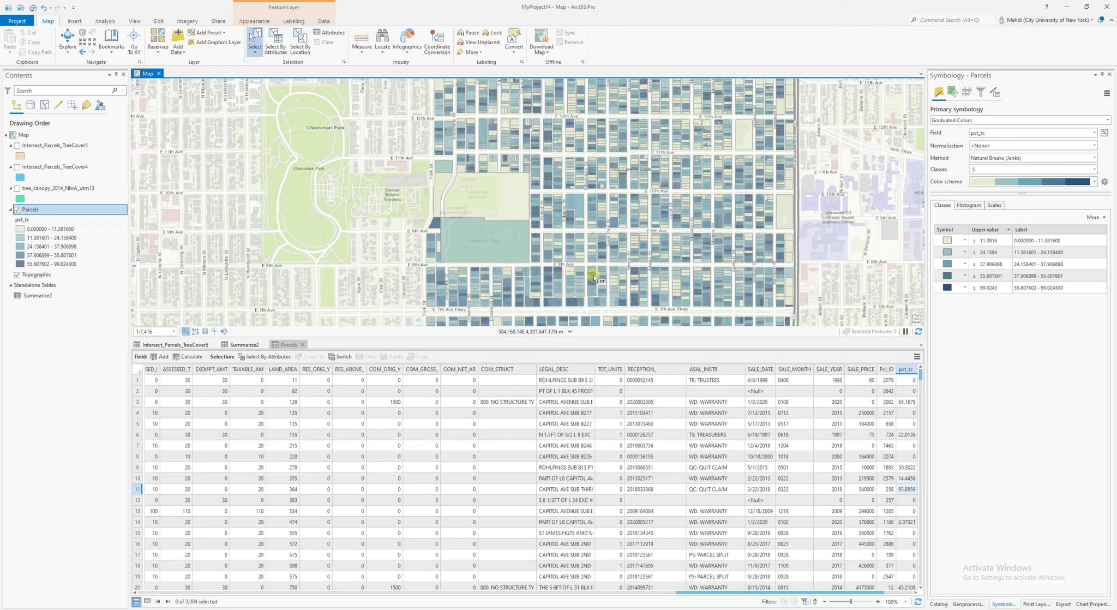
left_click(299, 347)
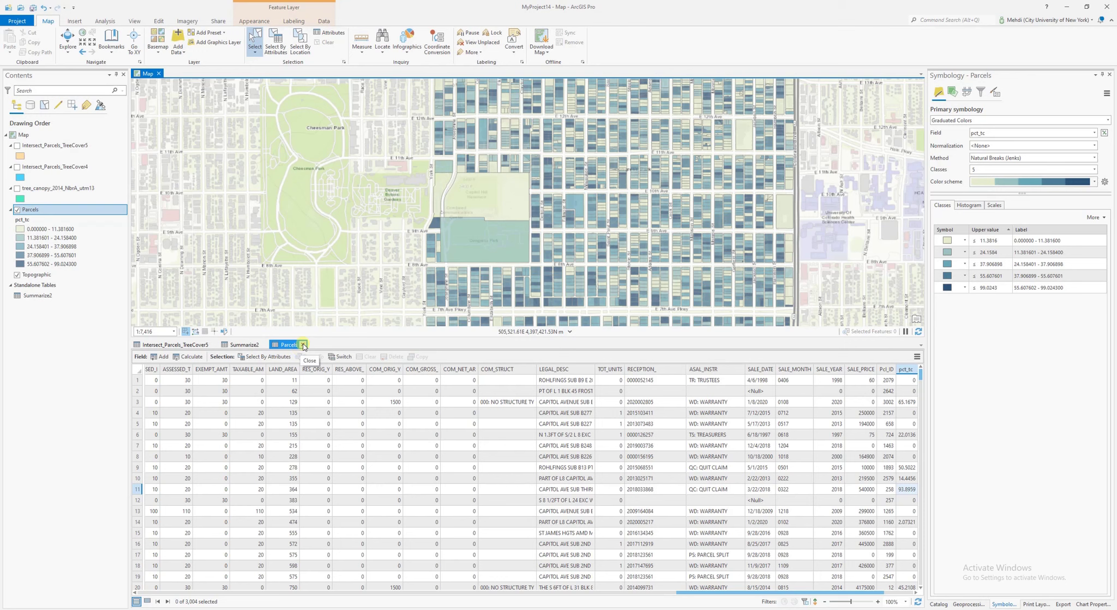